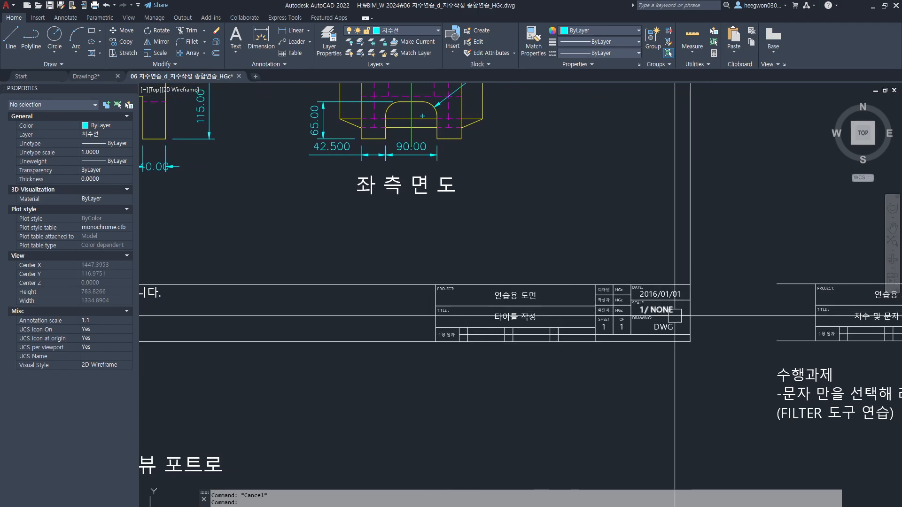
Examine the views and the note along the bottom of the completed lower sheet, including its red and enlarged words
middle_drag(414, 246, 646, 349)
middle_drag(354, 160, 578, 211)
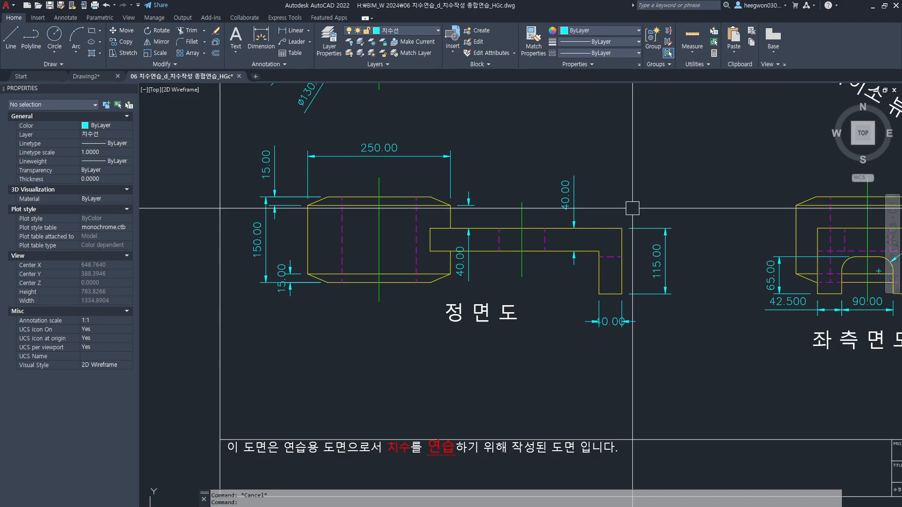
scroll(519, 188, down, 5)
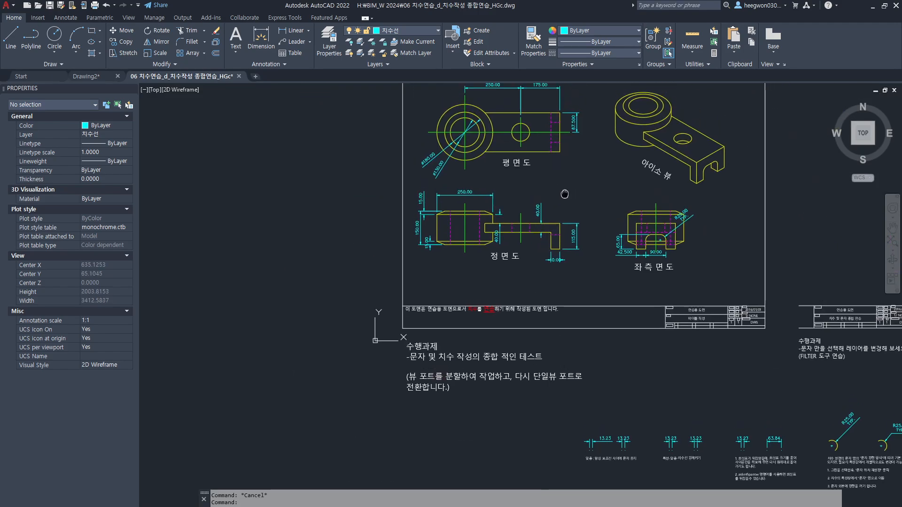
scroll(493, 308, up, 5)
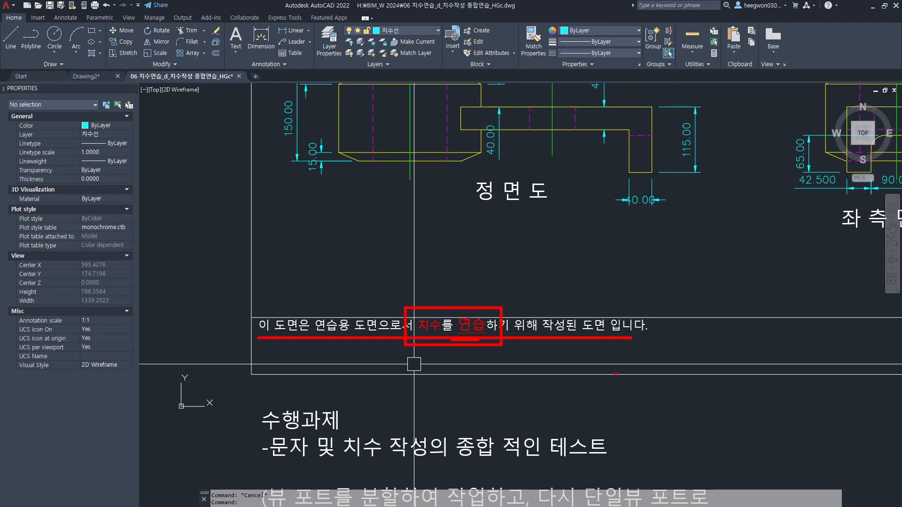
scroll(415, 301, down, 6)
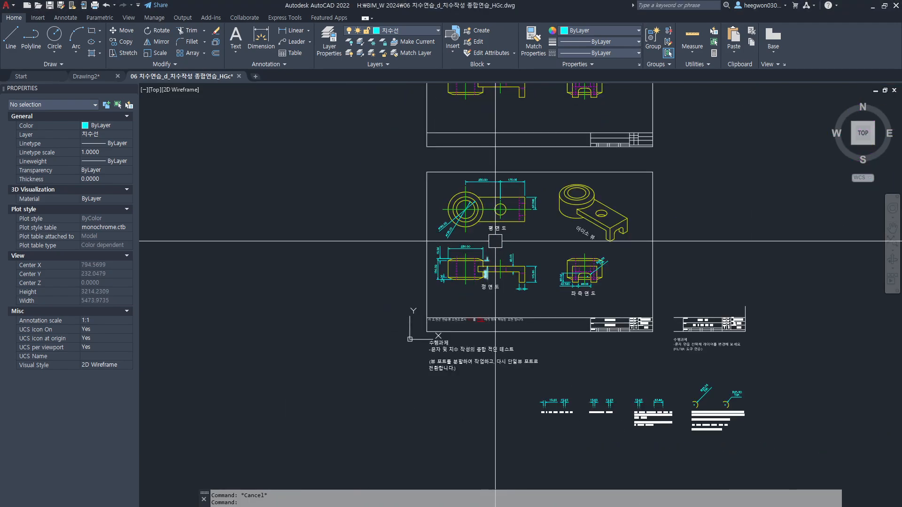
scroll(441, 244, up, 4)
scroll(437, 246, up, 2)
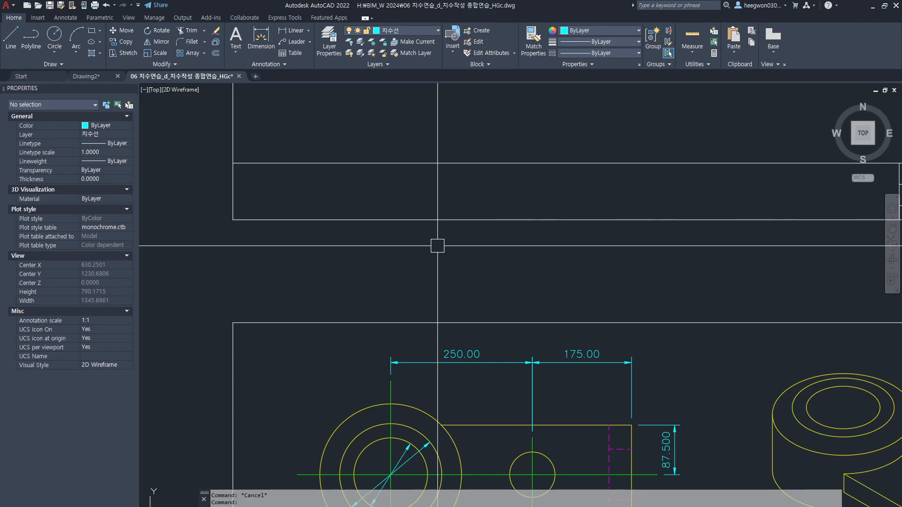
Define a multiline text area across the blank strip beside the upper sheet's title block
text(MT)
key(Return)
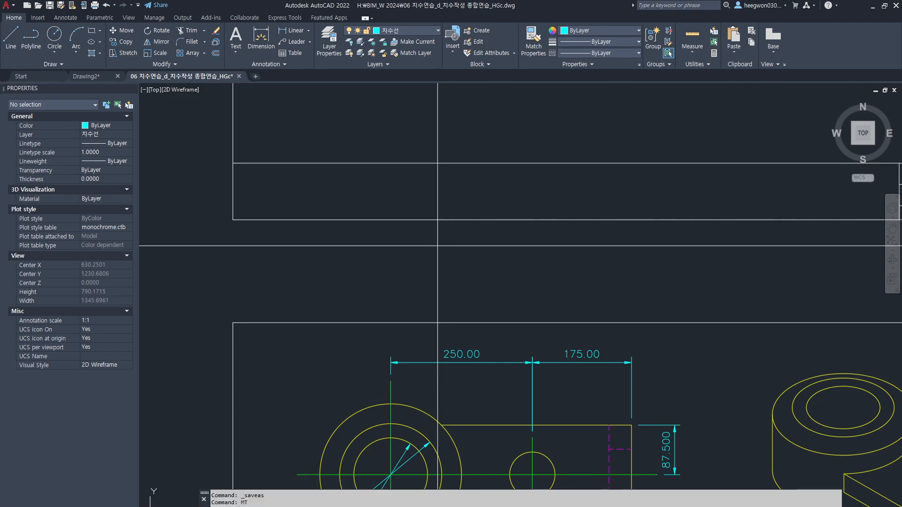
scroll(323, 220, down, 2)
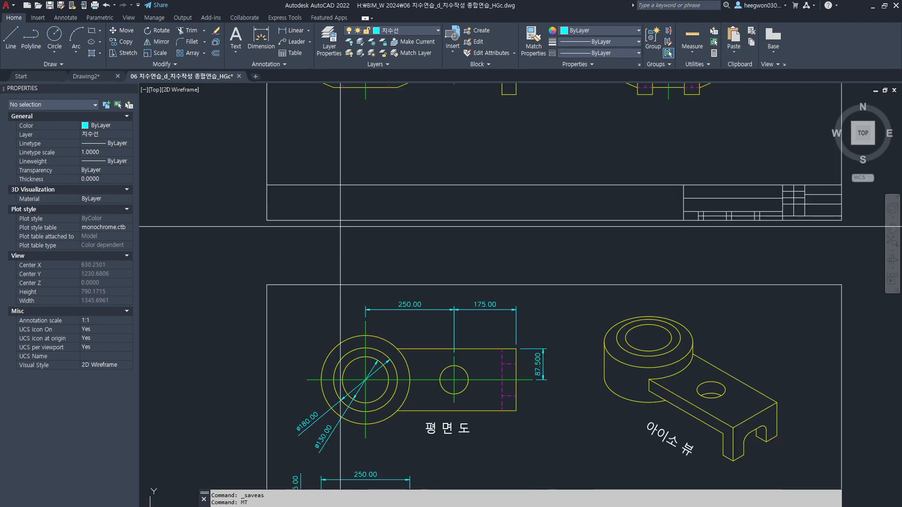
click(267, 184)
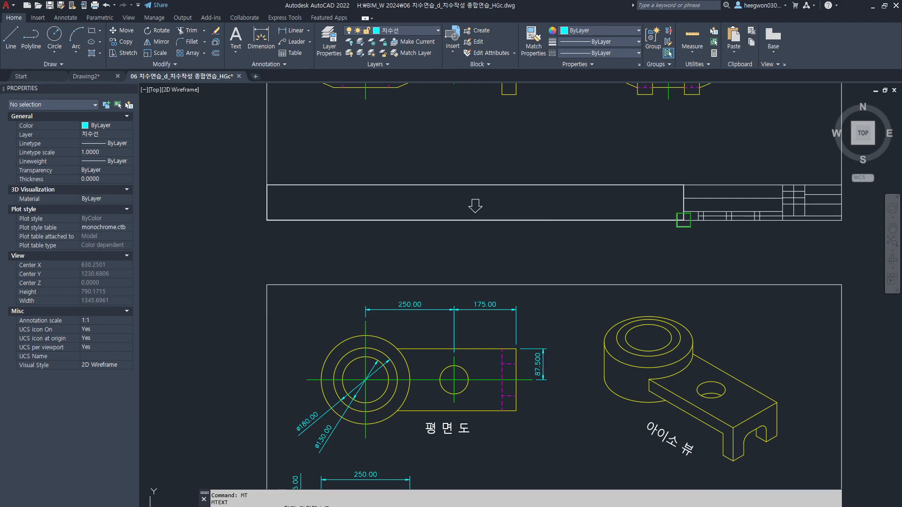
click(683, 220)
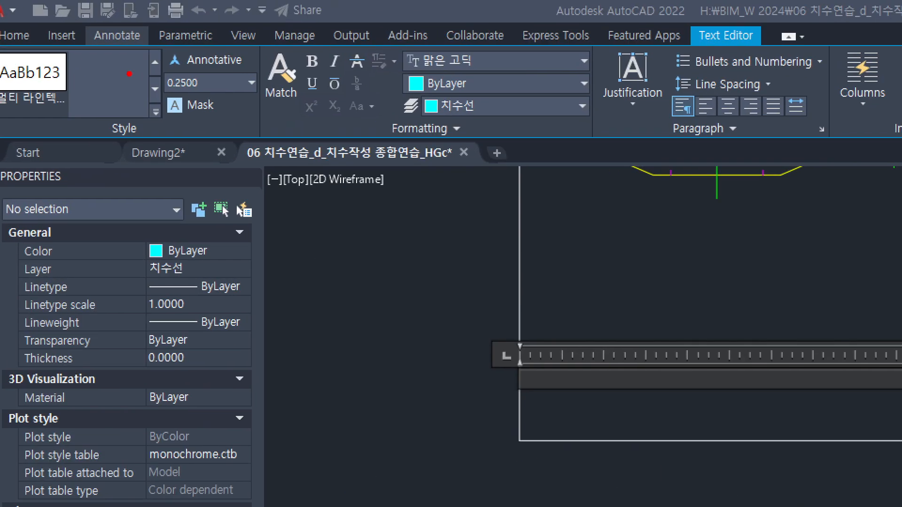
drag(61, 53, 23, 48)
mouse_move(34, 96)
mouse_down()
mouse_move(92, 101)
mouse_move(79, 89)
mouse_up()
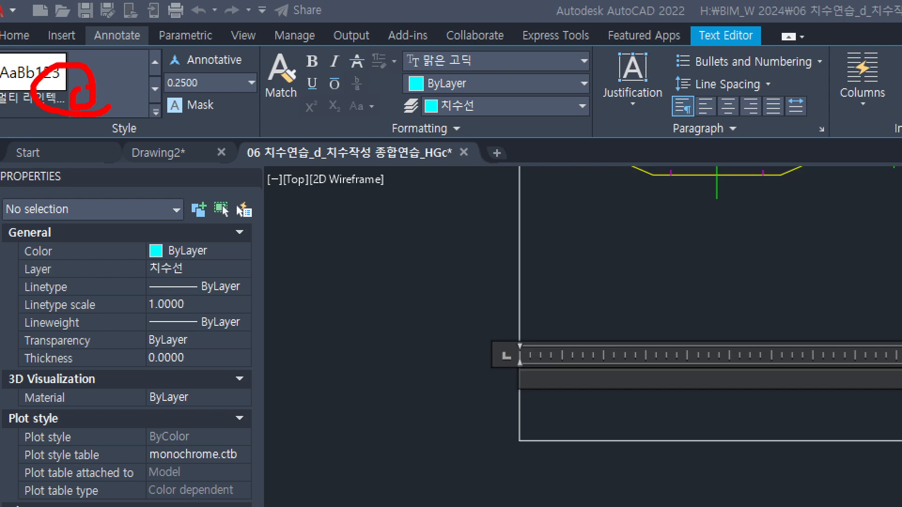
mouse_move(185, 100)
mouse_down()
mouse_move(172, 75)
mouse_move(194, 99)
mouse_up()
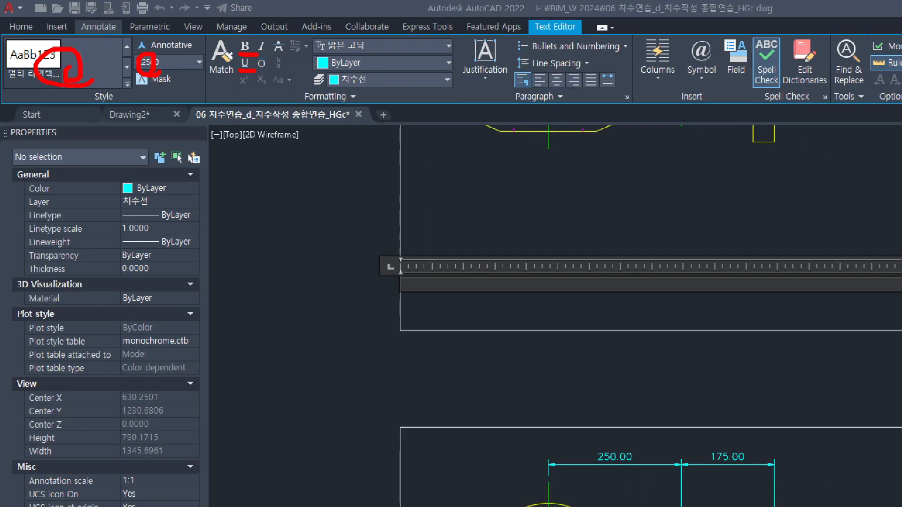
mouse_move(562, 72)
mouse_down()
mouse_move(548, 88)
mouse_move(589, 100)
mouse_up()
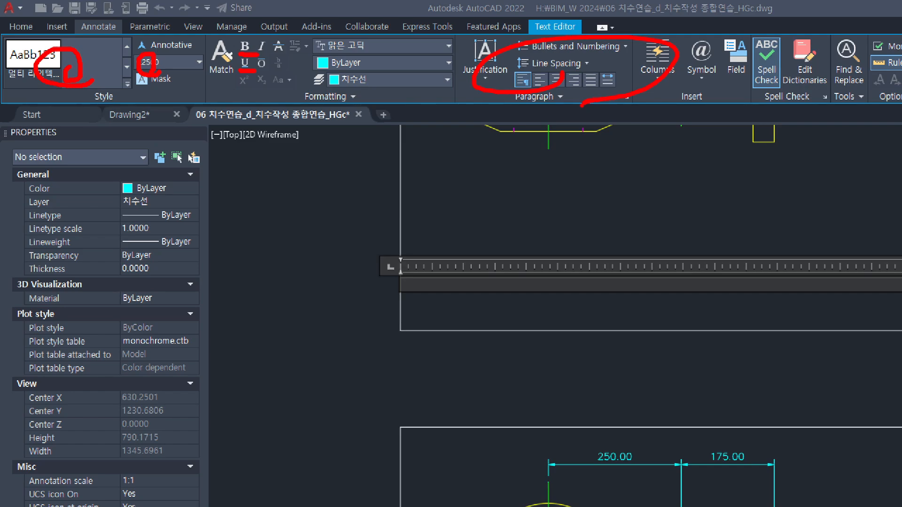
drag(73, 107, 564, 110)
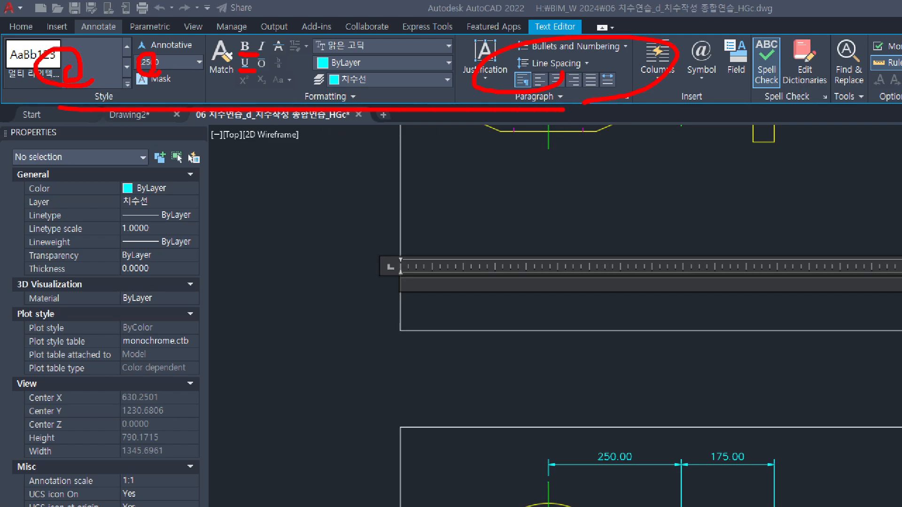
mouse_move(401, 205)
mouse_down()
mouse_move(413, 217)
mouse_move(455, 217)
mouse_up()
drag(493, 200, 468, 220)
drag(485, 202, 535, 224)
mouse_move(540, 186)
mouse_down()
mouse_move(563, 205)
mouse_move(547, 211)
mouse_up()
mouse_move(568, 215)
mouse_down()
mouse_move(613, 211)
mouse_move(615, 228)
mouse_move(578, 230)
mouse_move(605, 228)
mouse_up()
drag(629, 259, 672, 280)
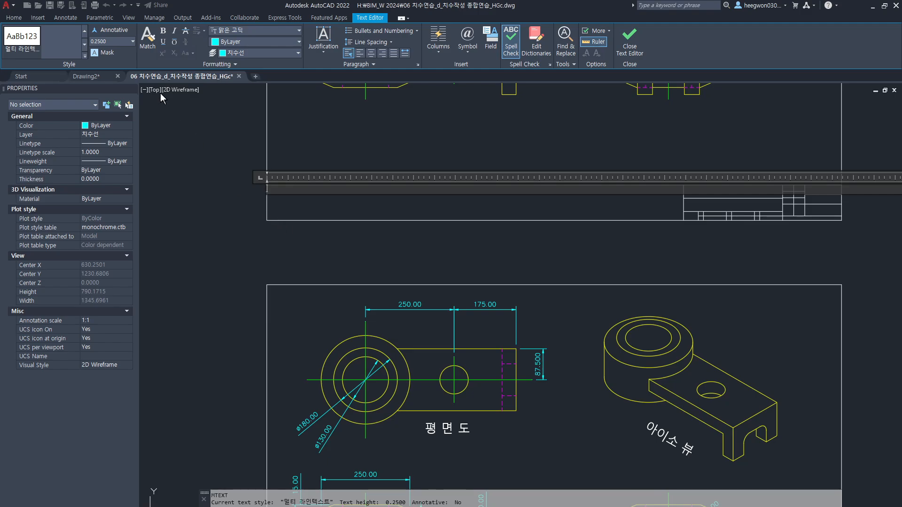
Try a text height of 250 for the empty multiline text, then abandon it without entering any text
click(114, 40)
text(2)
key(Return)
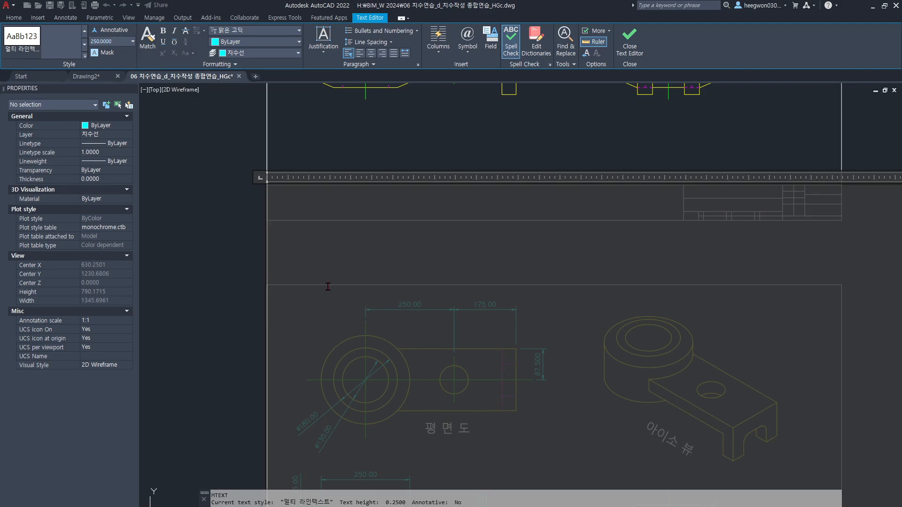
scroll(314, 266, down, 4)
click(269, 262)
scroll(269, 262, up, 5)
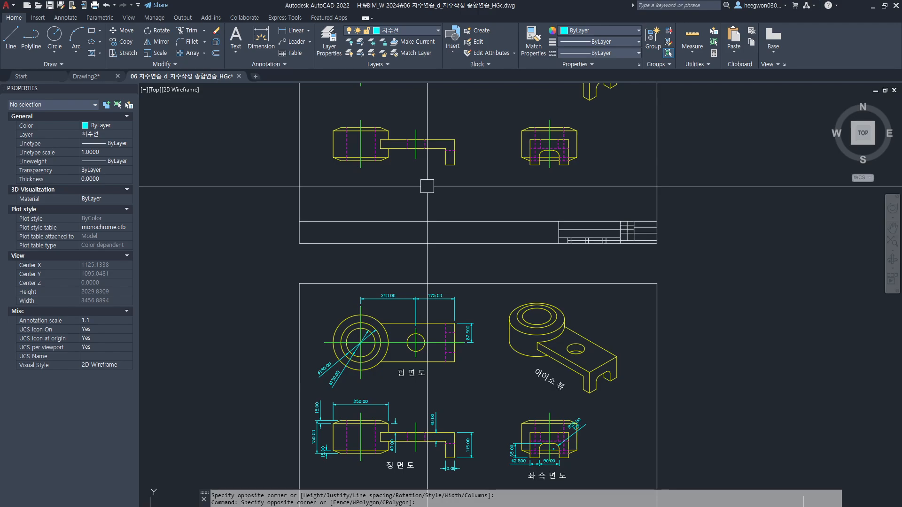
key(Escape)
key(Escape)
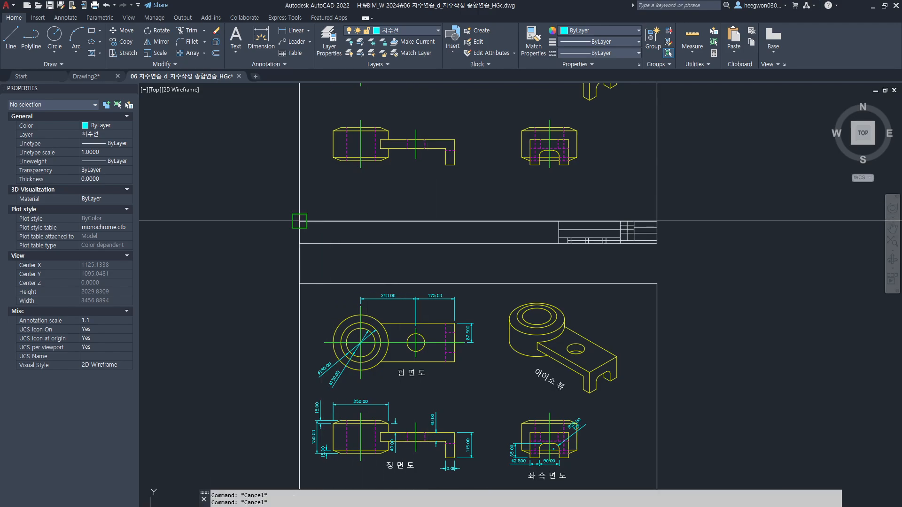
Create a multiline text area spanning the blank strip from its upper corner to the edge of the upper sheet's title block
text(mt)
key(Return)
click(558, 244)
click(320, 244)
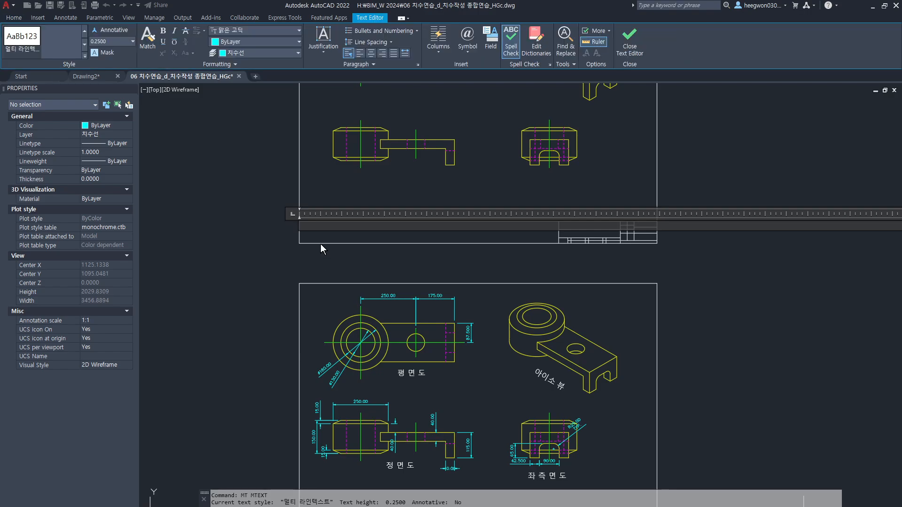
Enter the note "이도면은 연습용 도면 입니다." in the text area, using the lower sheet's note as reference, and finish the text
scroll(349, 314, down, 2)
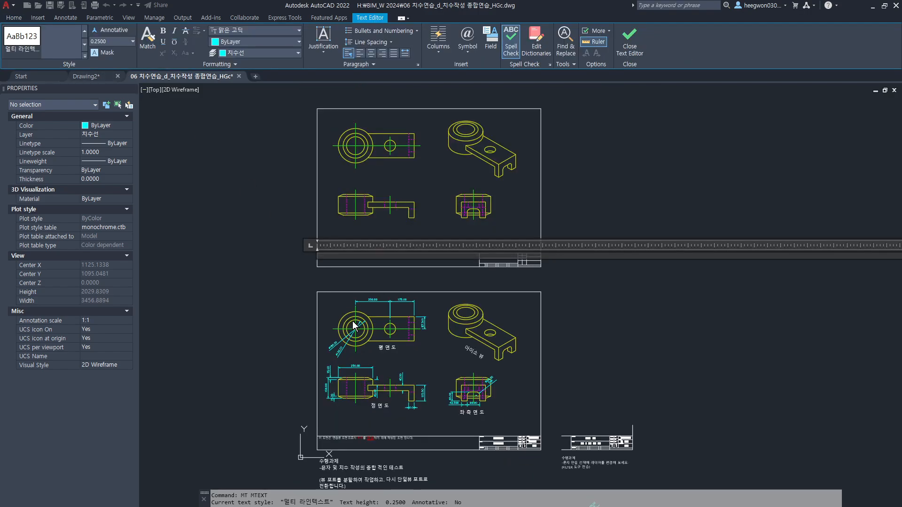
middle_drag(351, 356, 352, 238)
scroll(343, 292, up, 3)
scroll(338, 236, up, 4)
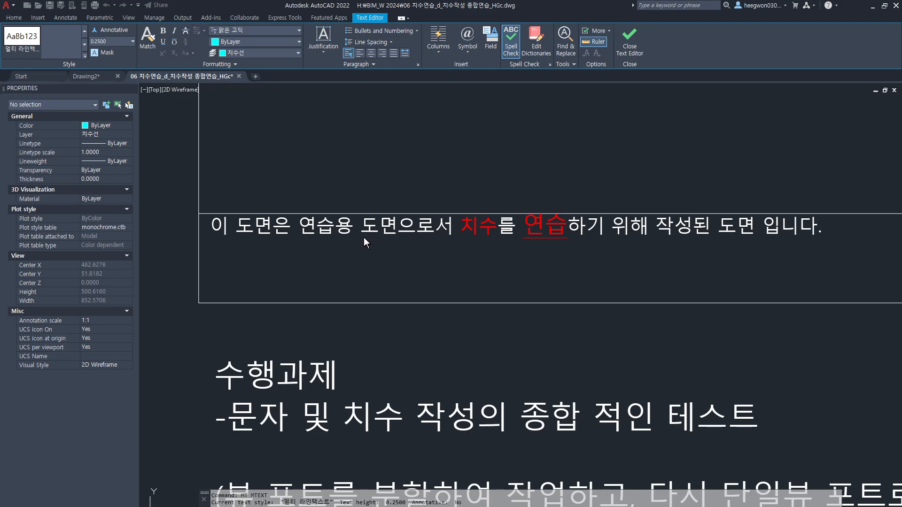
scroll(364, 238, down, 5)
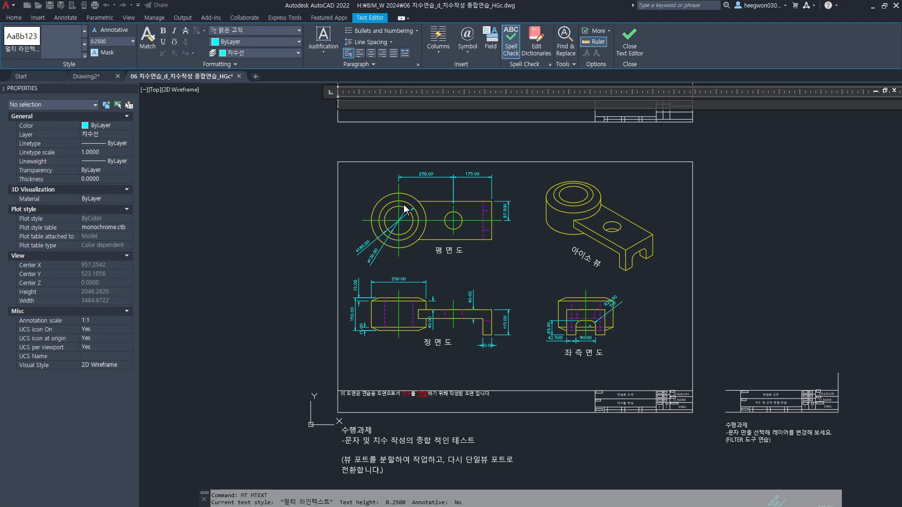
text(이도)
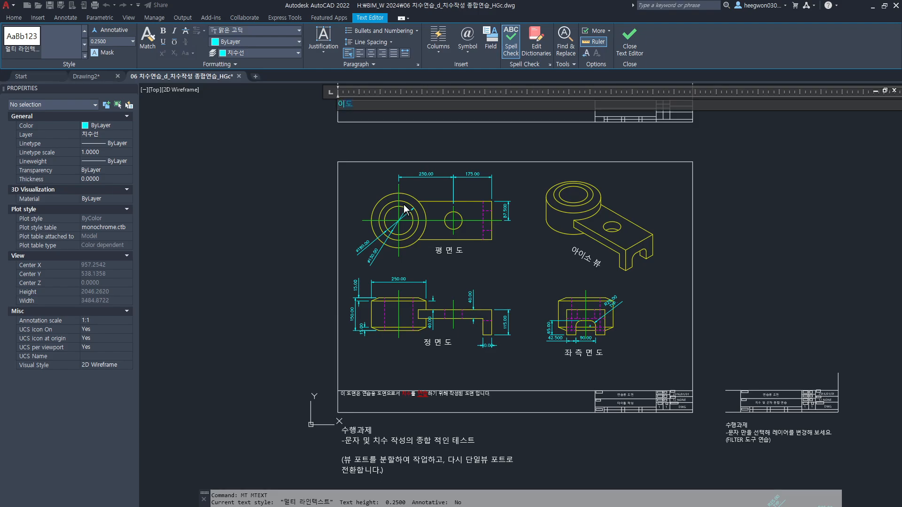
text(면은 연습용 도며)
text(면 이ㅂ니다)
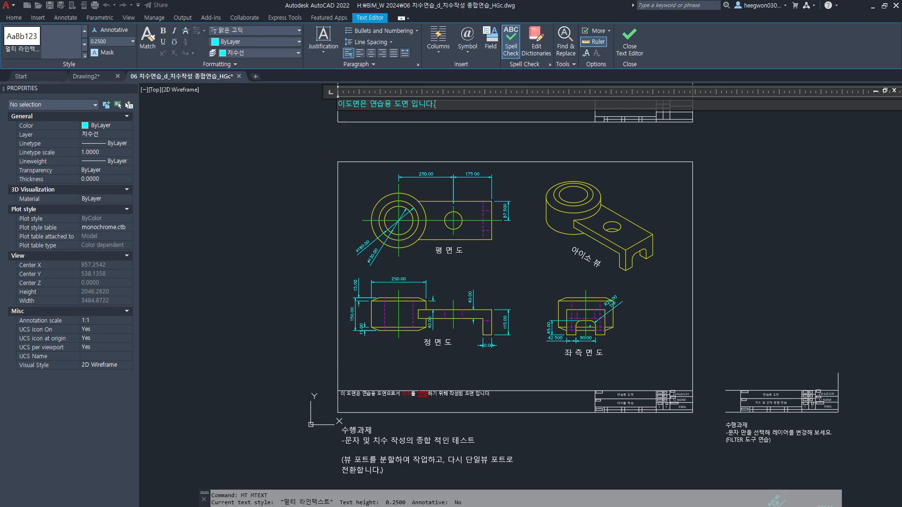
scroll(379, 103, up, 4)
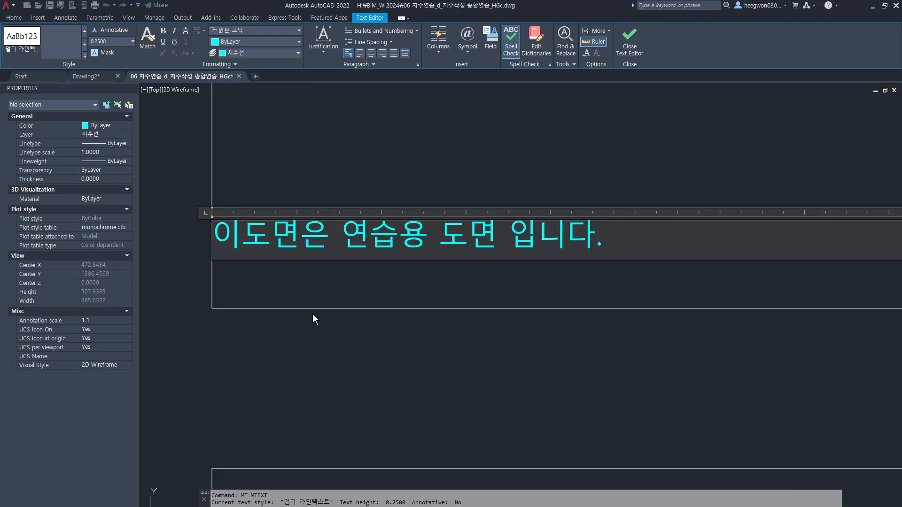
click(637, 35)
Reopen the tiny note at the corner of the strip and set the height of all its text to 250
scroll(195, 221, up, 4)
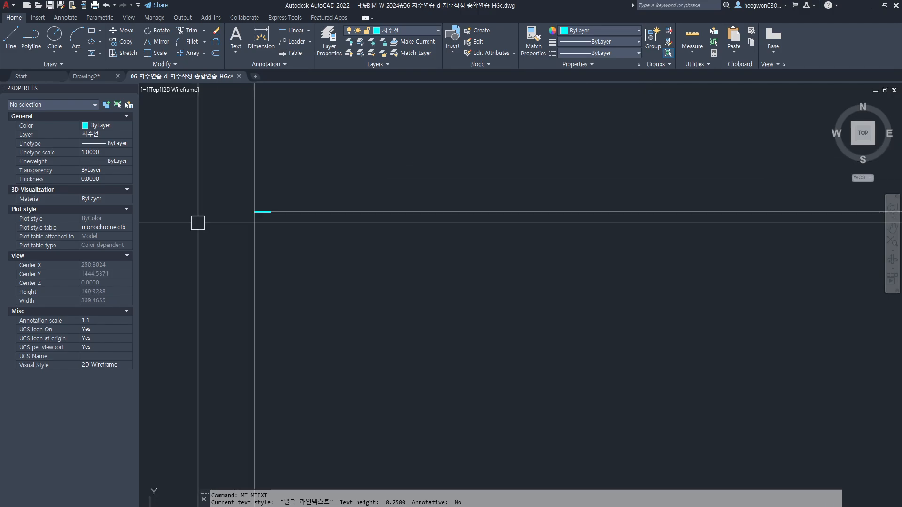
scroll(311, 198, up, 5)
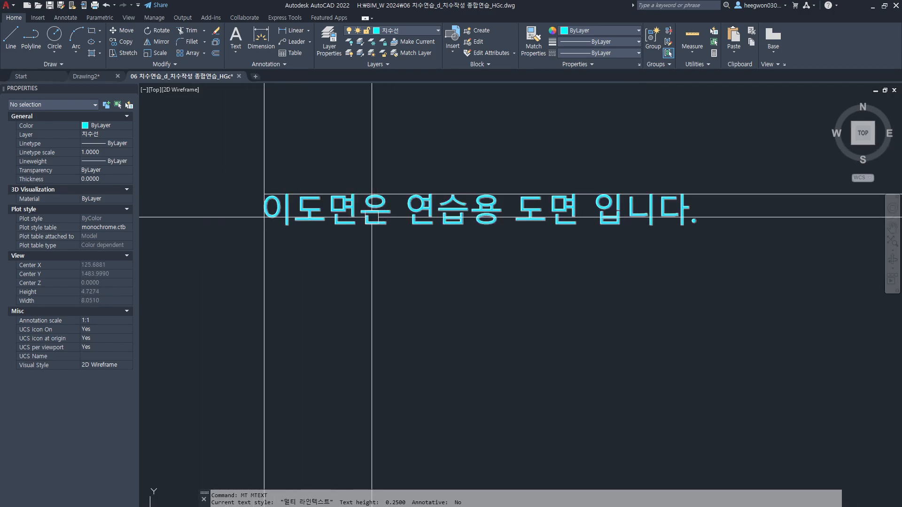
scroll(370, 217, down, 3)
scroll(368, 217, up, 3)
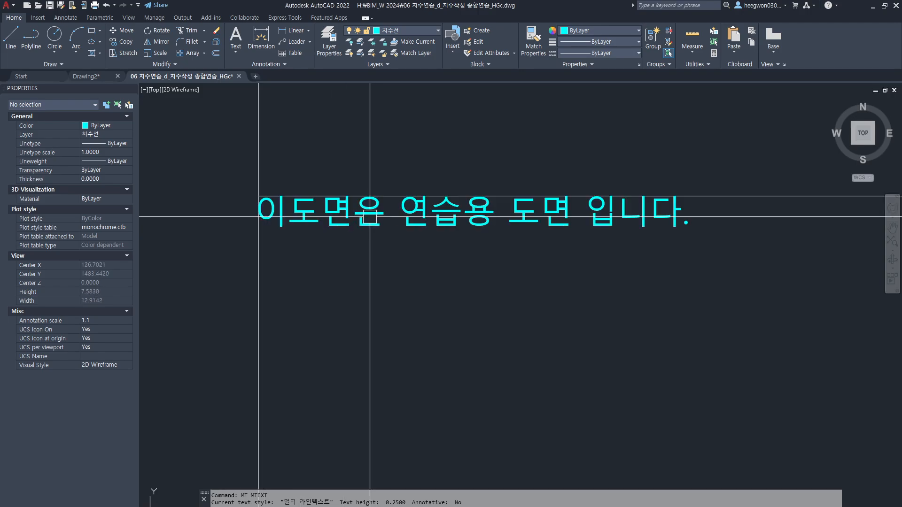
double_click(367, 217)
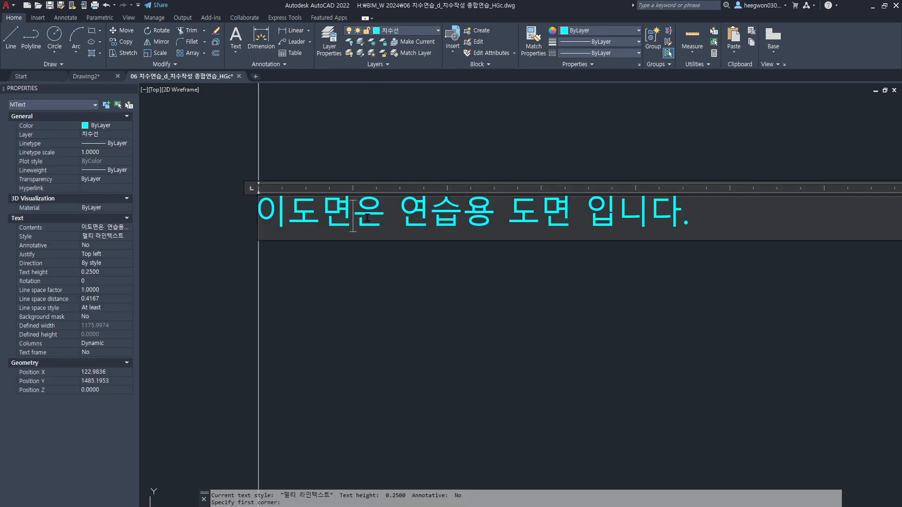
scroll(294, 207, down, 5)
scroll(305, 207, up, 5)
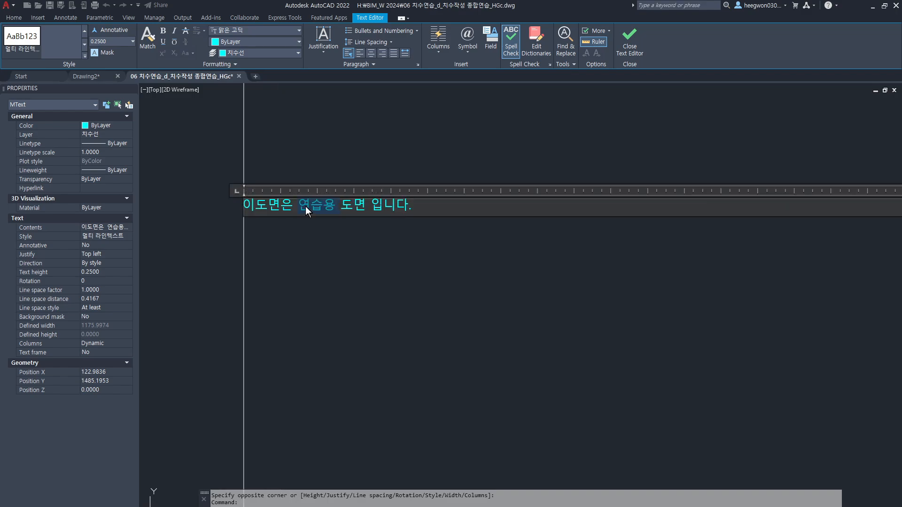
click(117, 42)
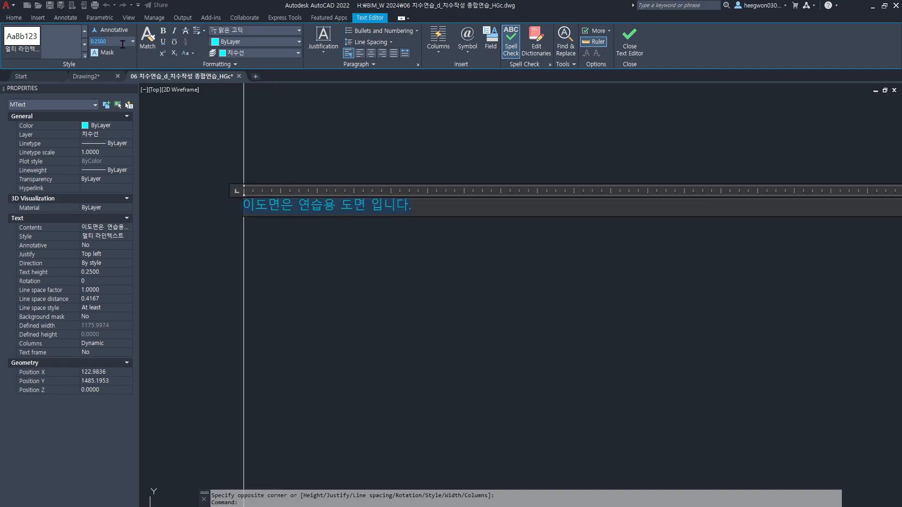
text(250)
key(Return)
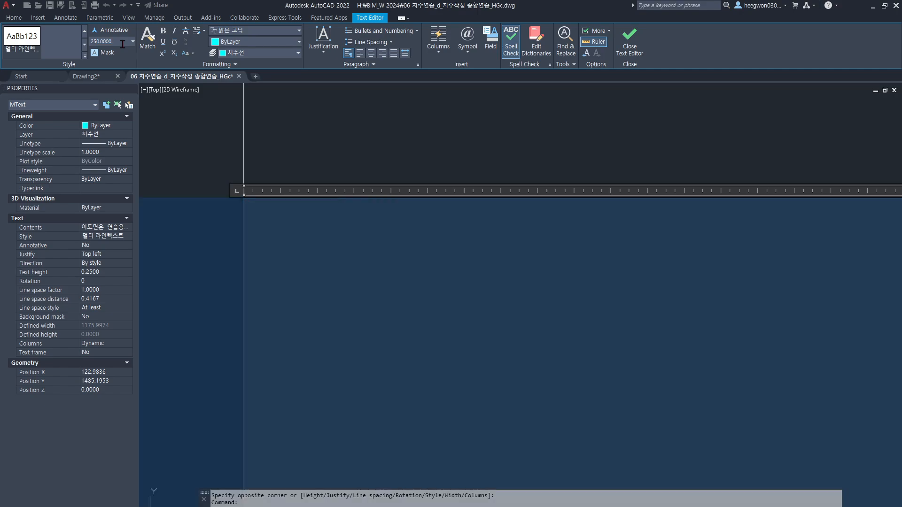
click(120, 41)
click(188, 118)
Reopen the oversized note in the upper sheet and set the height of all its text to 25
scroll(200, 121, down, 12)
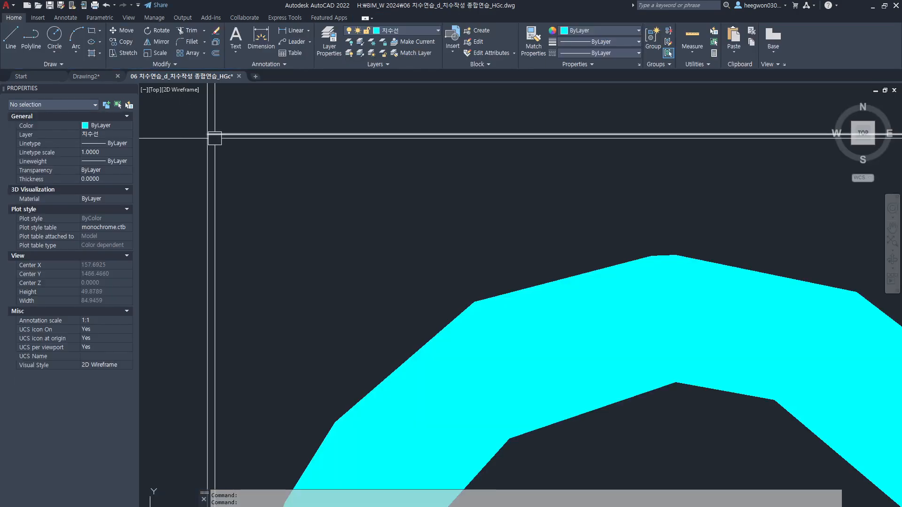
scroll(272, 182, down, 6)
click(270, 207)
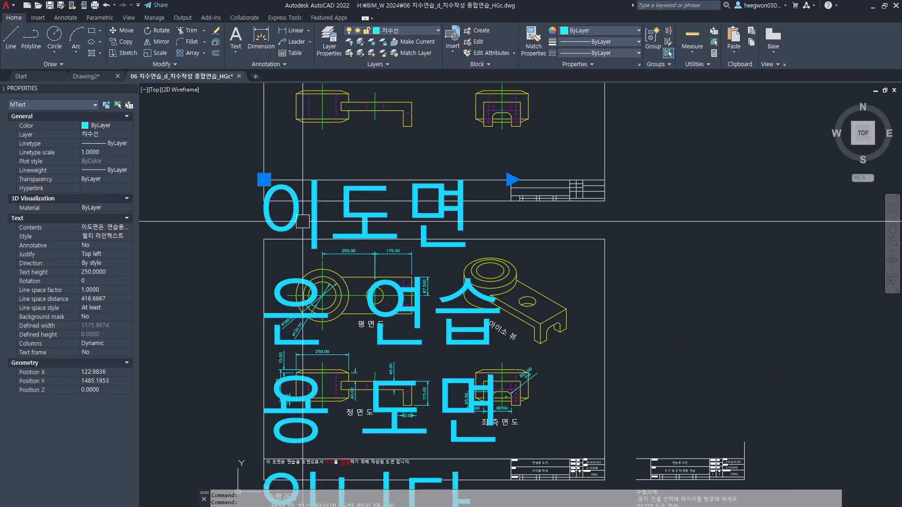
double_click(316, 220)
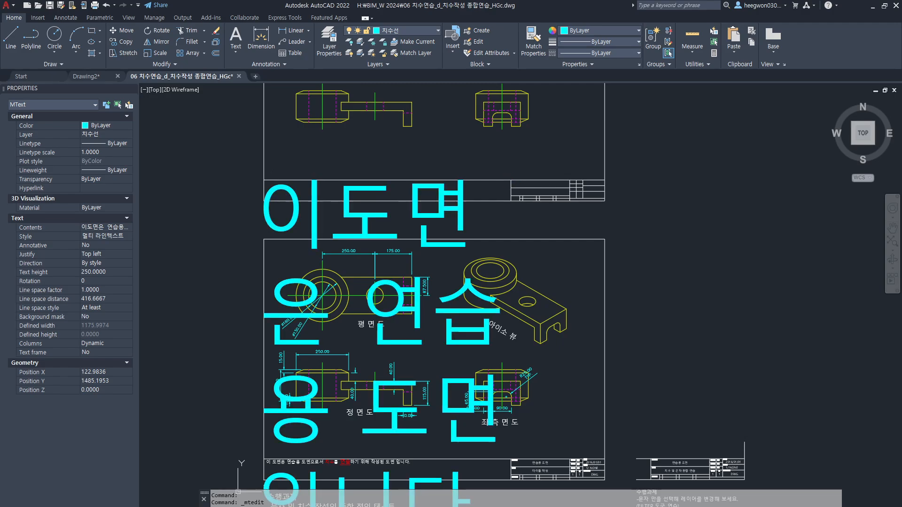
key(ctrl+a)
click(121, 45)
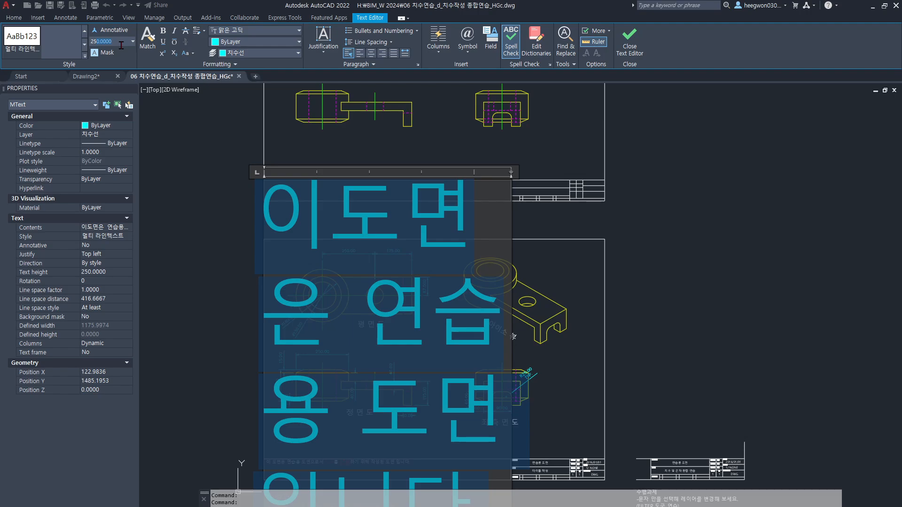
text(25)
key(Return)
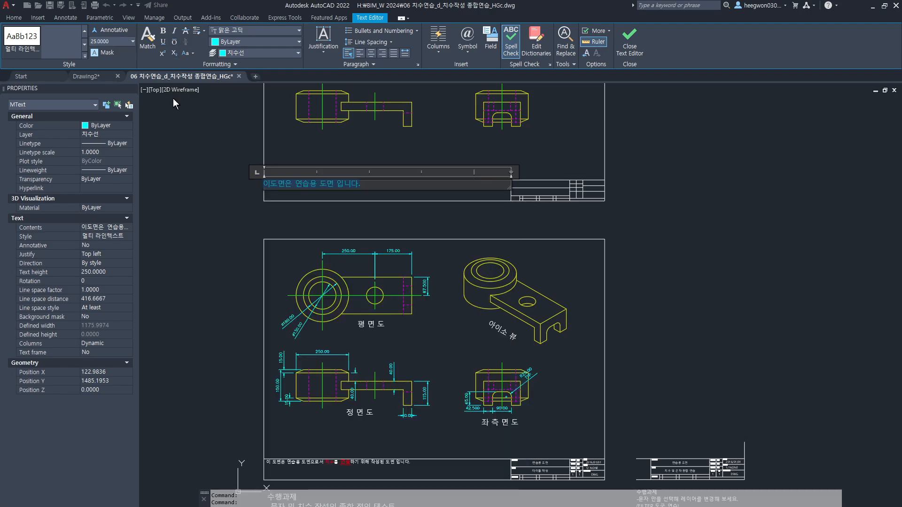
scroll(283, 193, up, 2)
scroll(466, 174, up, 2)
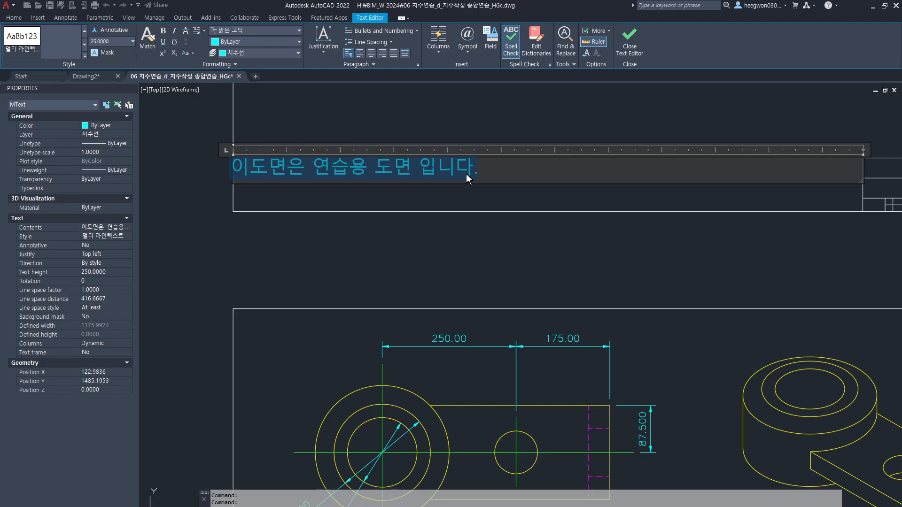
Set the word "연습" in the note to a text height of 30 and colour it red
click(467, 170)
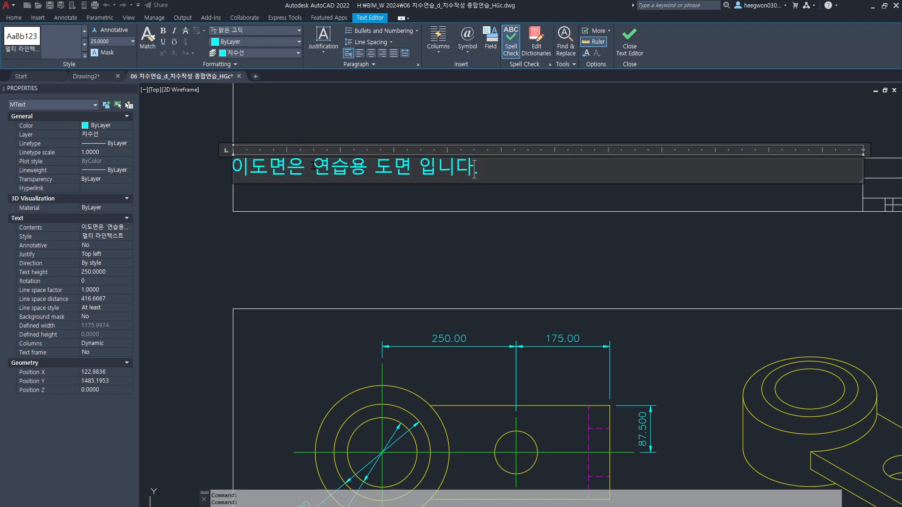
drag(312, 167, 345, 168)
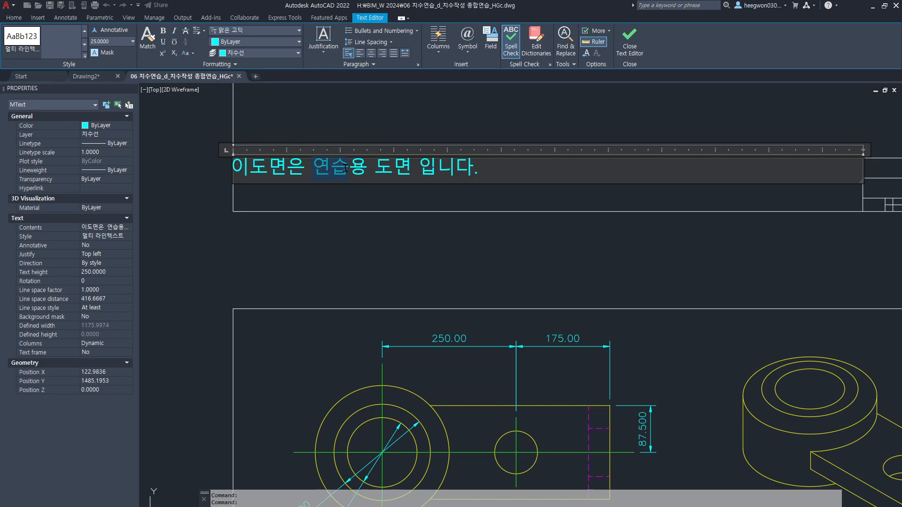
click(117, 43)
key(Return)
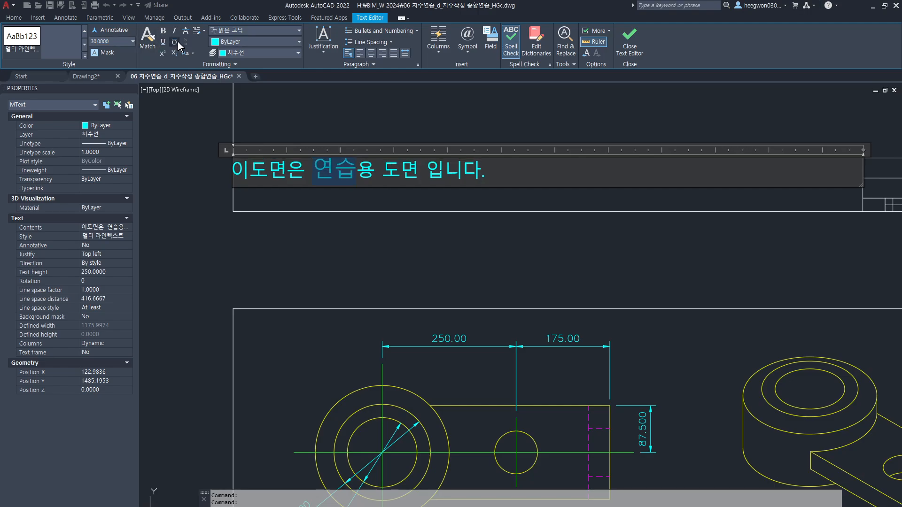
click(238, 44)
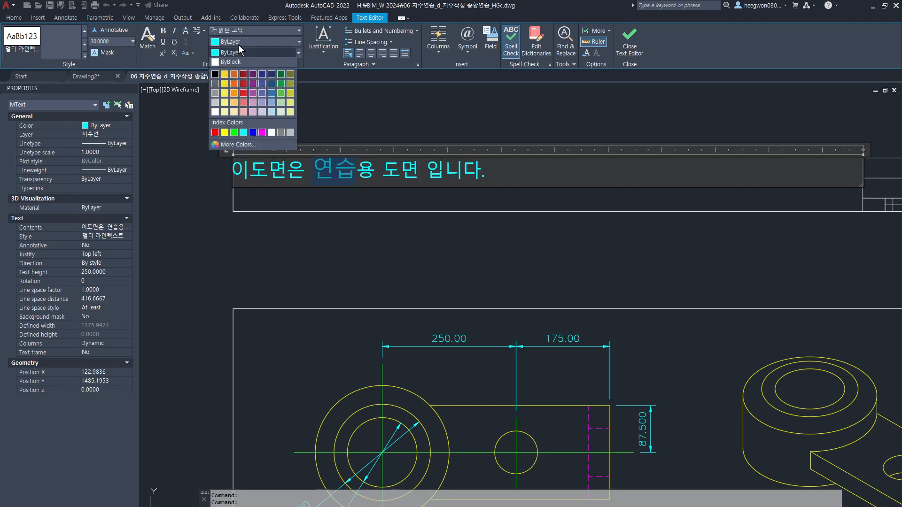
click(215, 132)
Underline and bold the word "도면" in the note and finish editing the text
drag(381, 170, 415, 171)
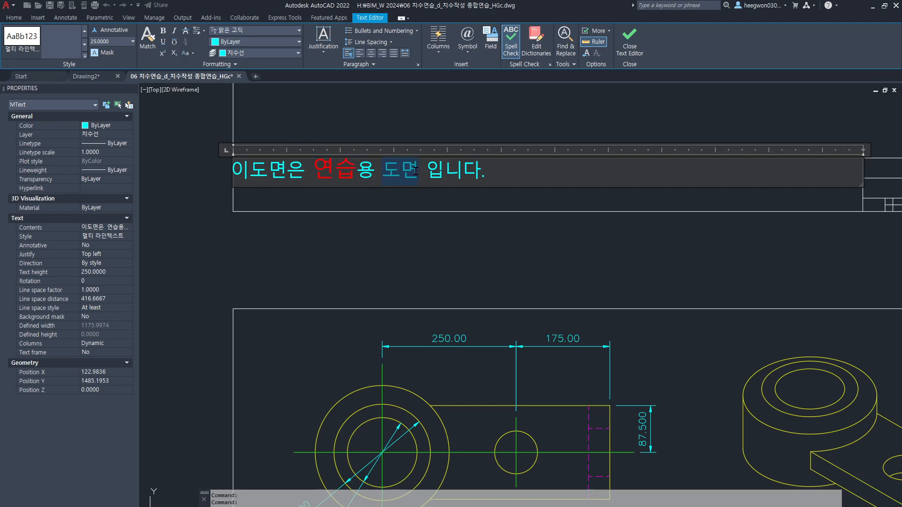
click(164, 43)
click(163, 30)
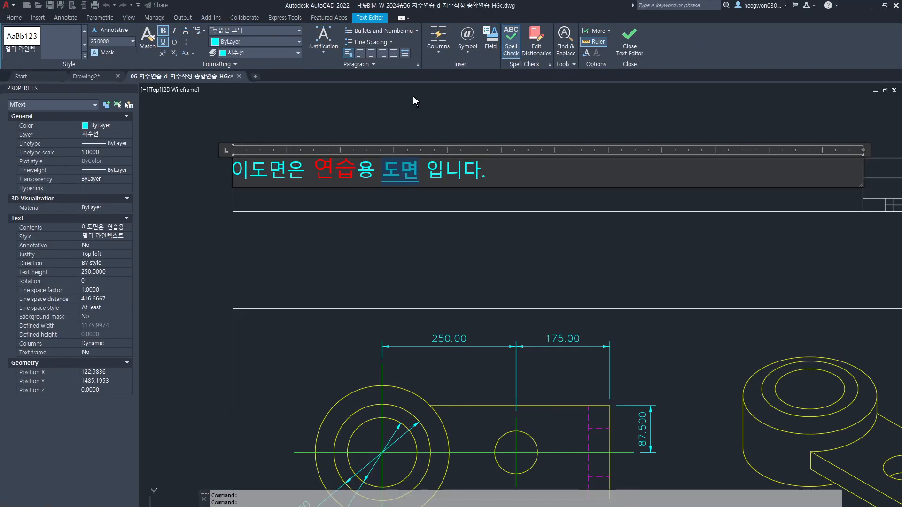
click(413, 100)
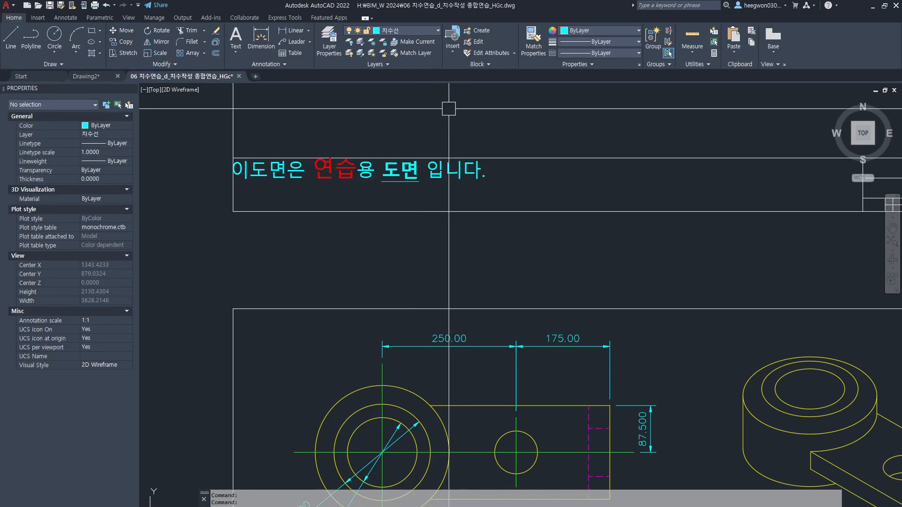
Move the note slightly inward from the corner of the upper sheet's title strip
text(x)
key(space)
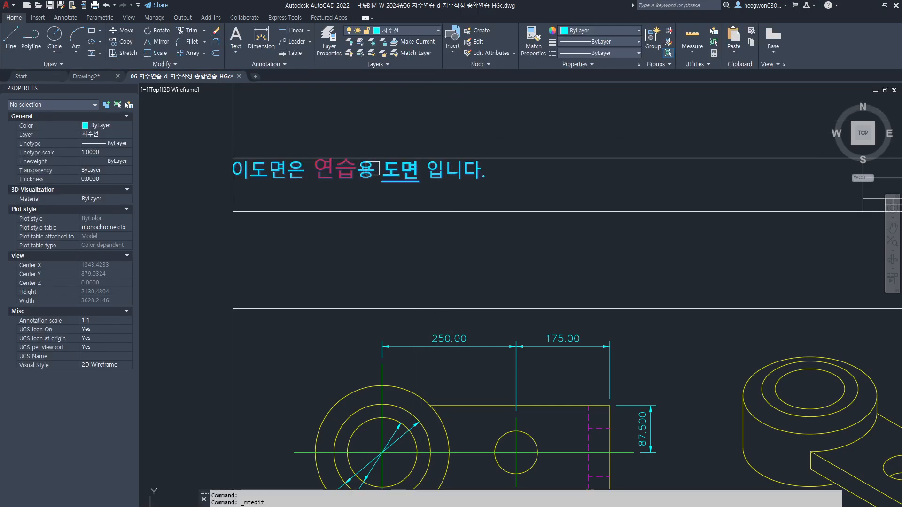
click(382, 168)
key(space)
scroll(321, 254, down, 2)
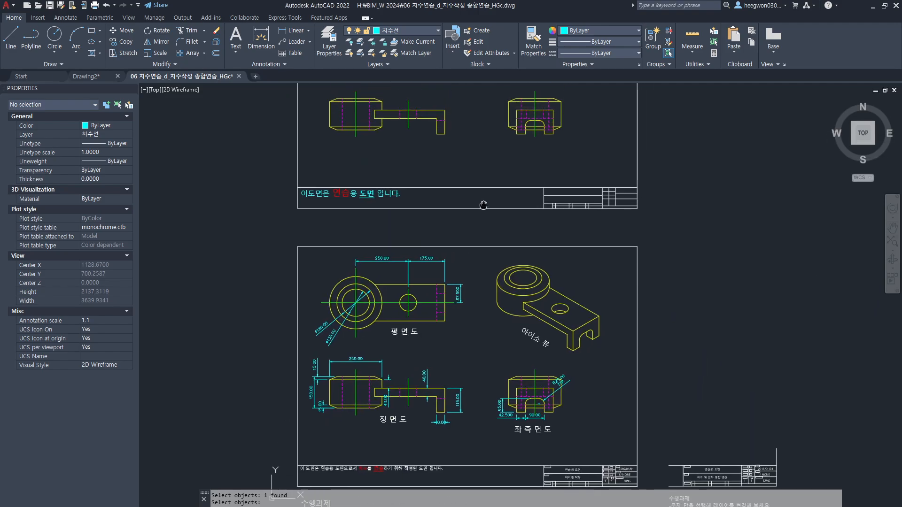
double_click(325, 193)
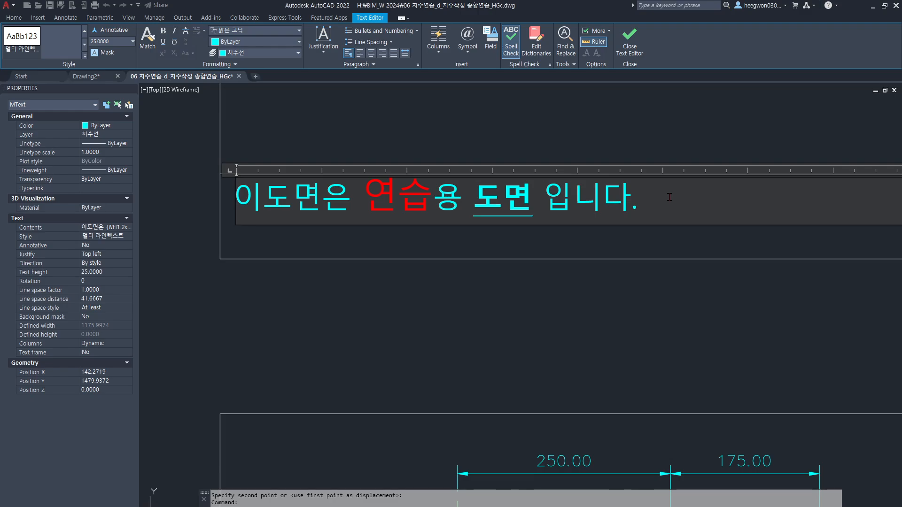
drag(721, 205, 168, 195)
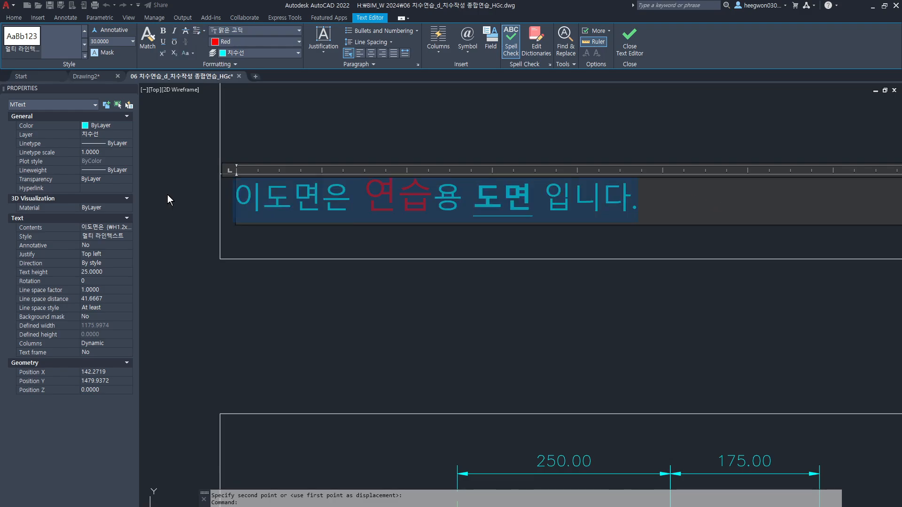
click(114, 43)
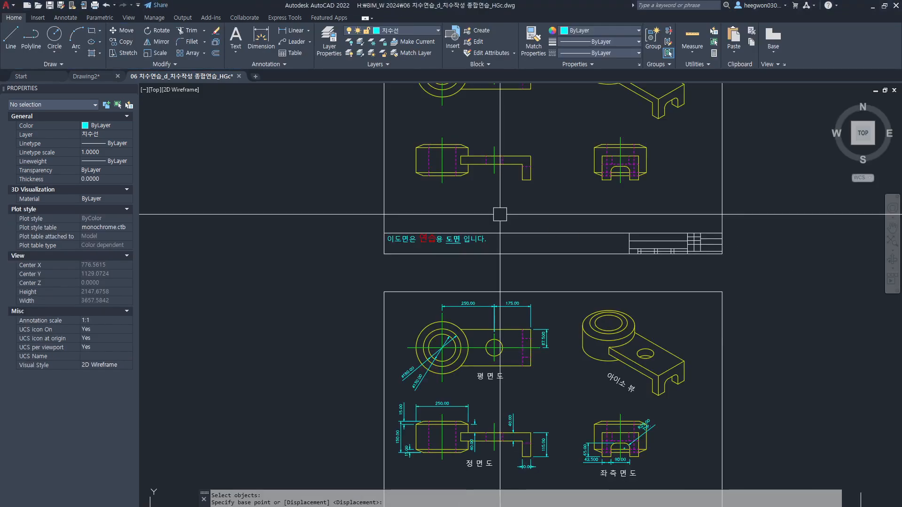
Reopen the note in the title strip and set the height of all its text to 10
scroll(433, 213, up, 3)
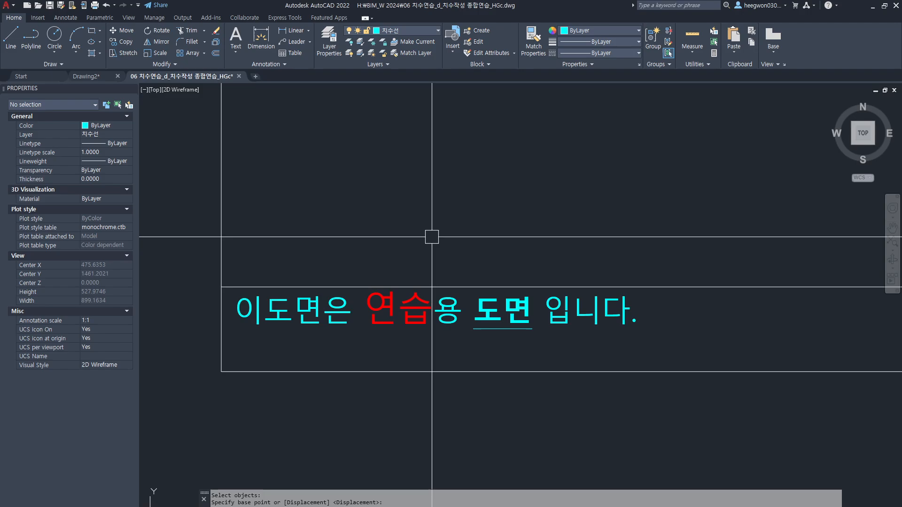
double_click(403, 308)
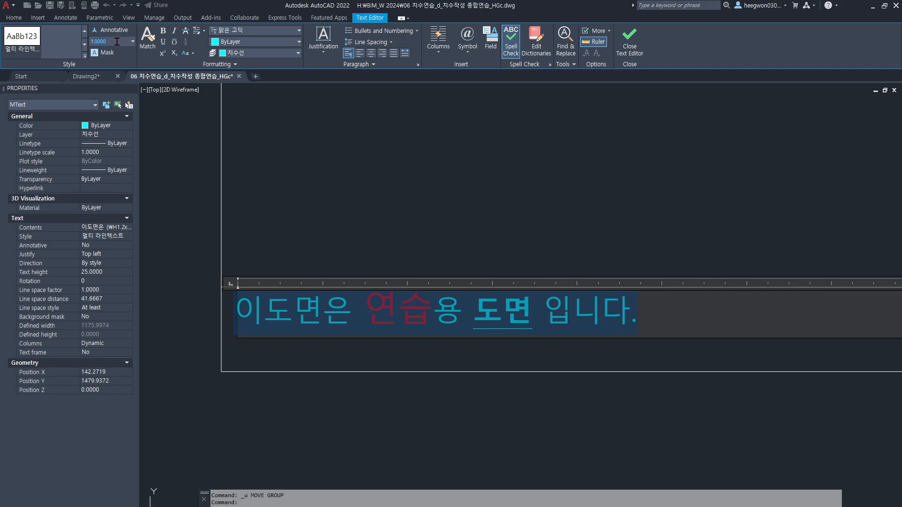
text(10)
key(Return)
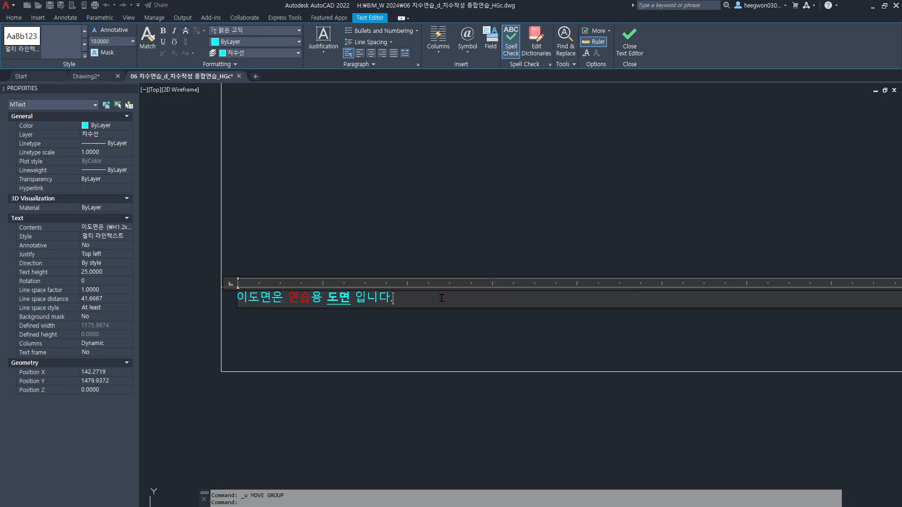
Add a dash-bulleted line reading "조심해서 작성하세요." below the note's first line
key(Return)
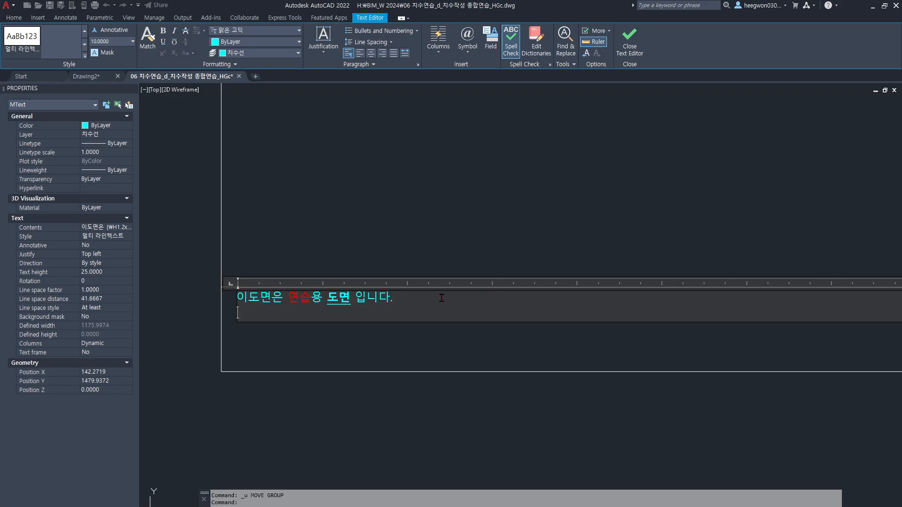
text(-)
key(Tab)
text(whtl)
key(BackSpace)
key(BackSpace)
key(BackSpace)
key(BackSpace)
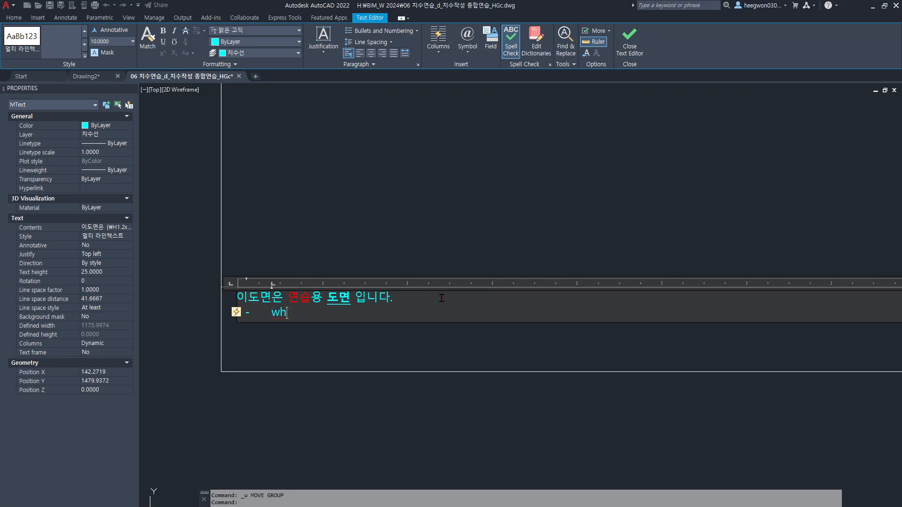
text(조시ㅁ해서 작성ㅎ)
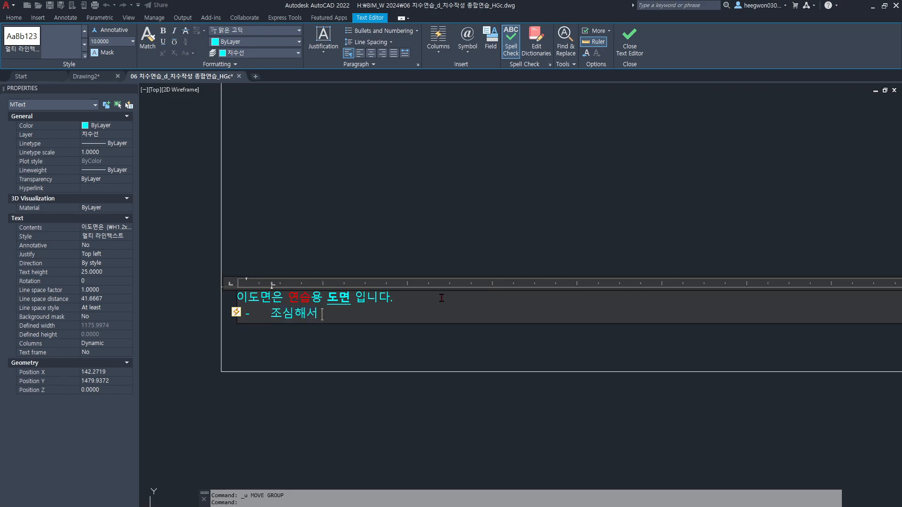
text(ㅏ세요.)
Add a second dash-bulleted line reading "잘안 되면 연락 주세요" and finish editing the note
key(Return)
text(잘)
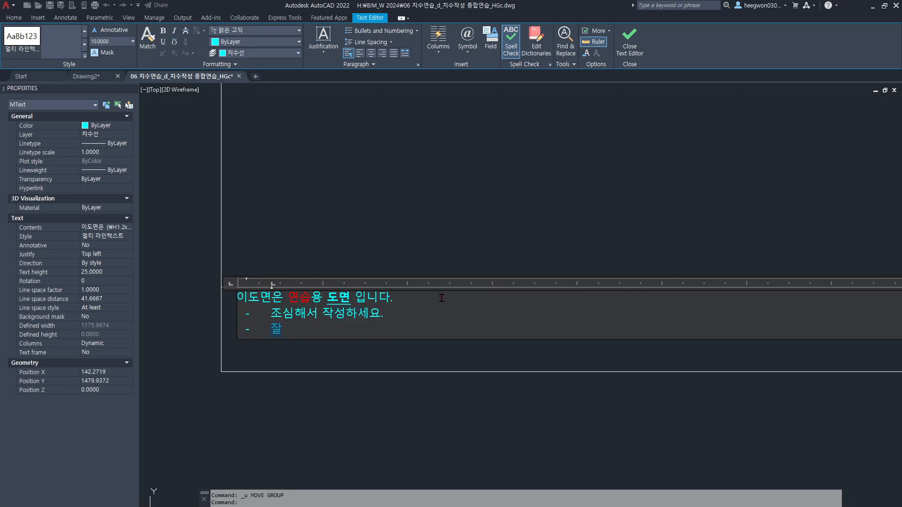
text(안 됨ㅕㄴ 연ㄹㅏㄱ 주세요)
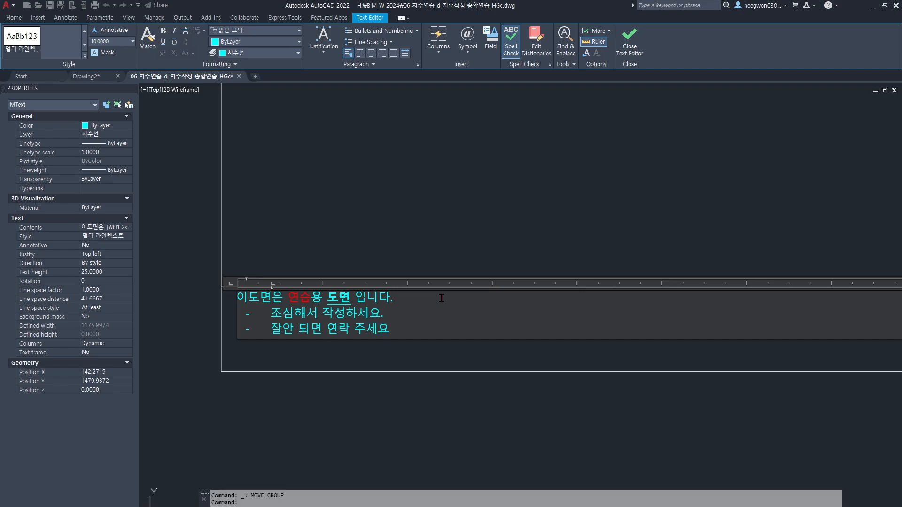
click(358, 357)
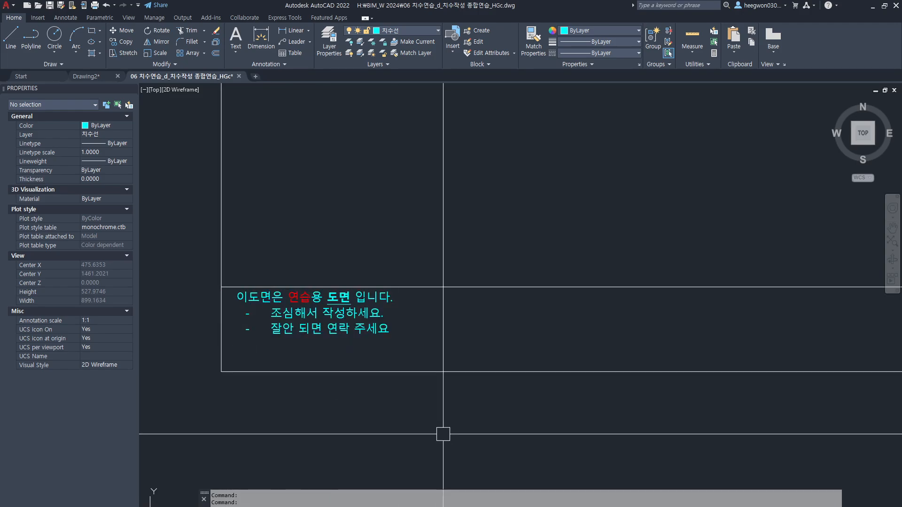
Copy the three-line note from the title strip into the empty area just above the strip
middle_drag(238, 353, 239, 352)
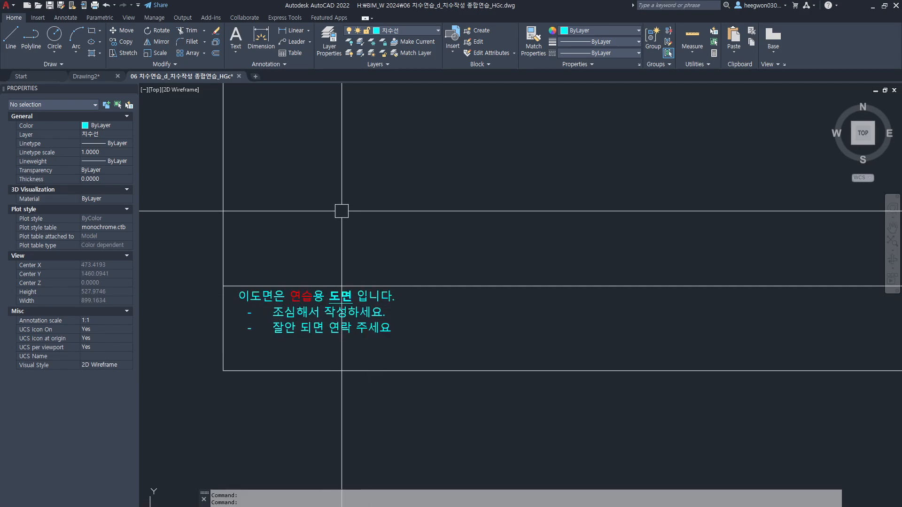
scroll(340, 213, down, 2)
scroll(339, 307, down, 4)
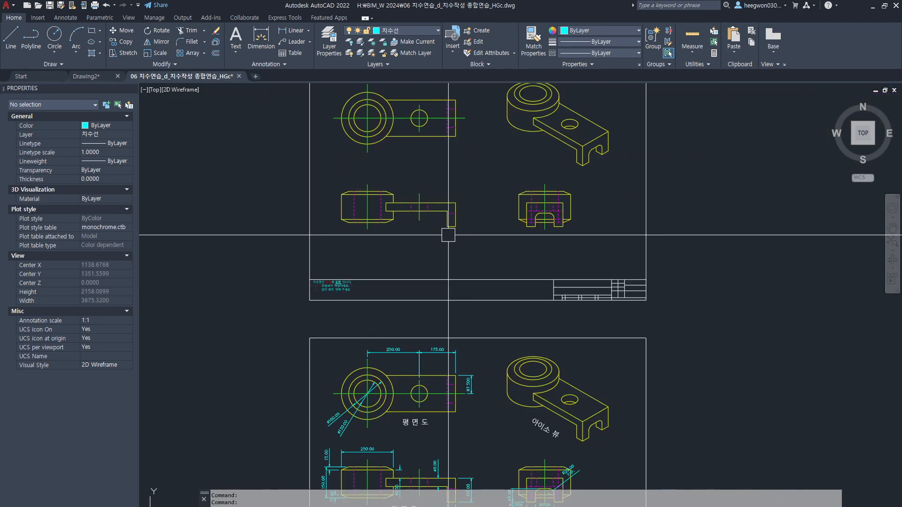
scroll(326, 302, up, 6)
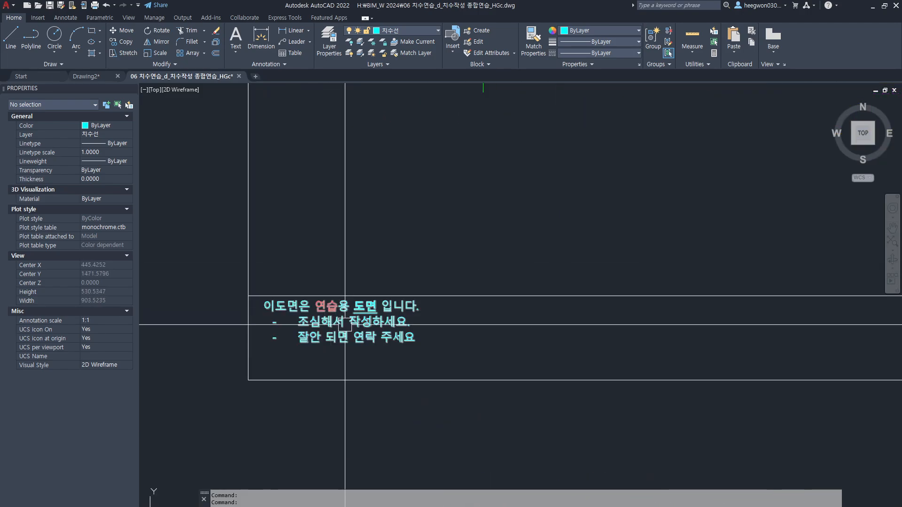
click(345, 323)
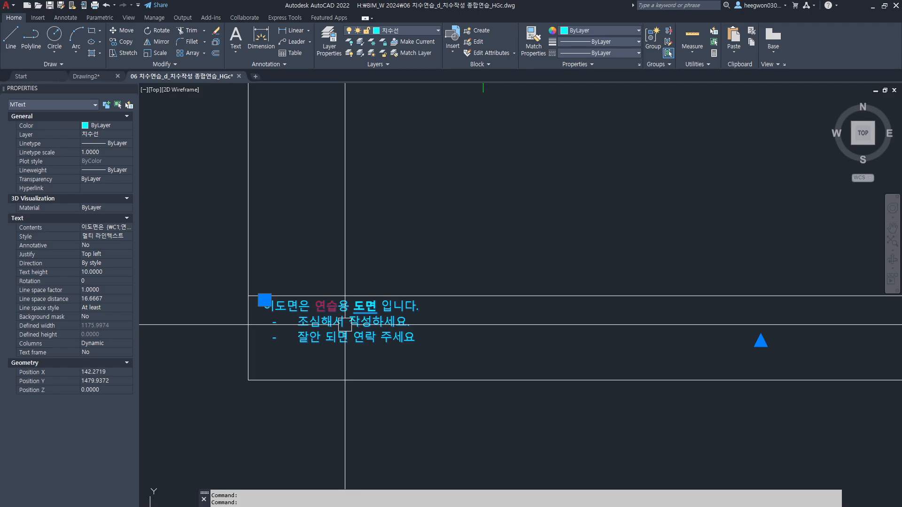
key(Escape)
text(copy)
key(Return)
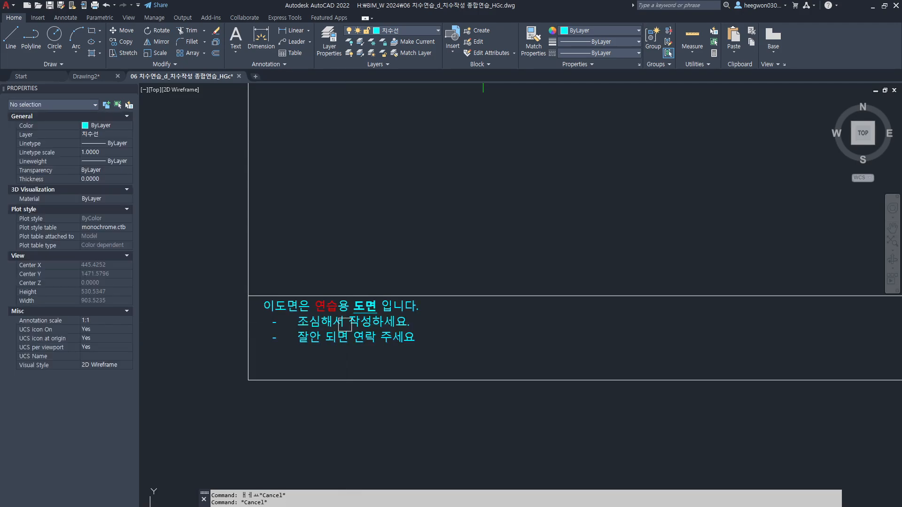
click(345, 324)
key(Return)
click(335, 318)
click(387, 201)
key(Escape)
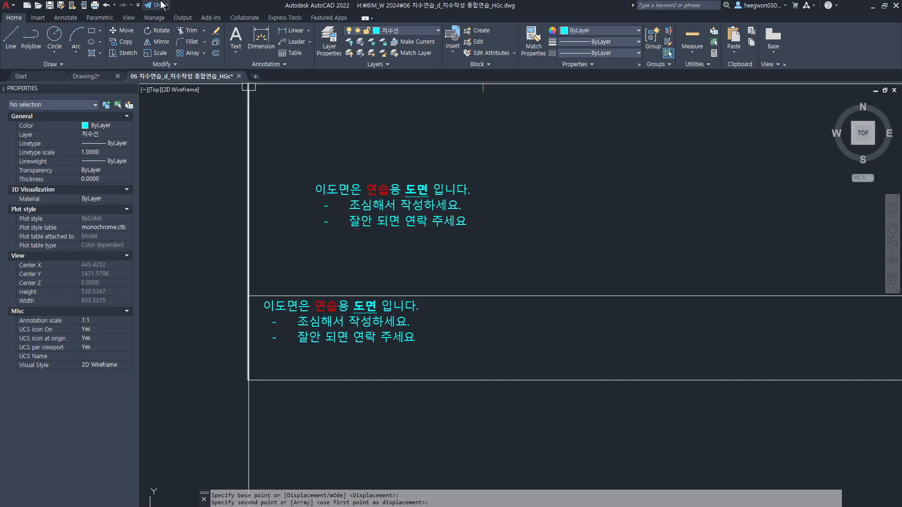
mouse_move(239, 65)
mouse_down()
mouse_move(503, 300)
mouse_move(473, 301)
mouse_move(490, 291)
mouse_up()
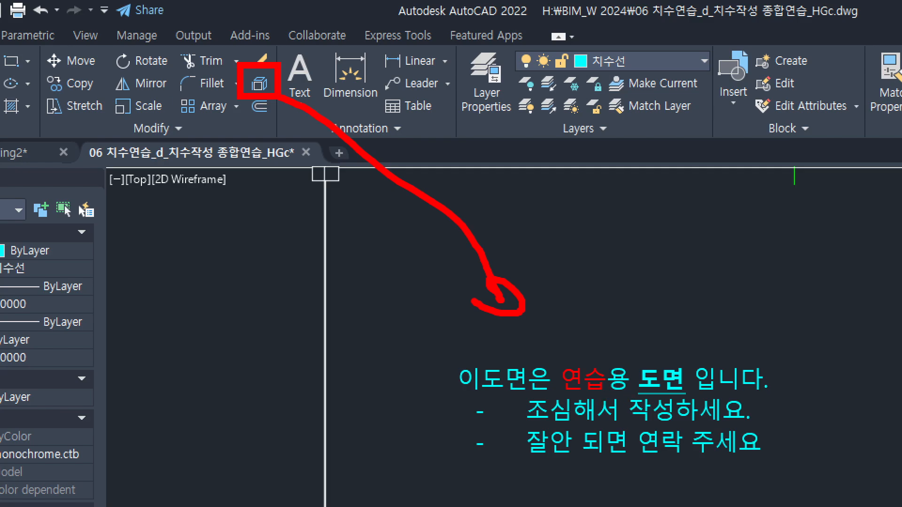
mouse_move(596, 390)
mouse_down()
mouse_move(627, 431)
mouse_move(607, 441)
mouse_up()
key(Escape)
key(Escape)
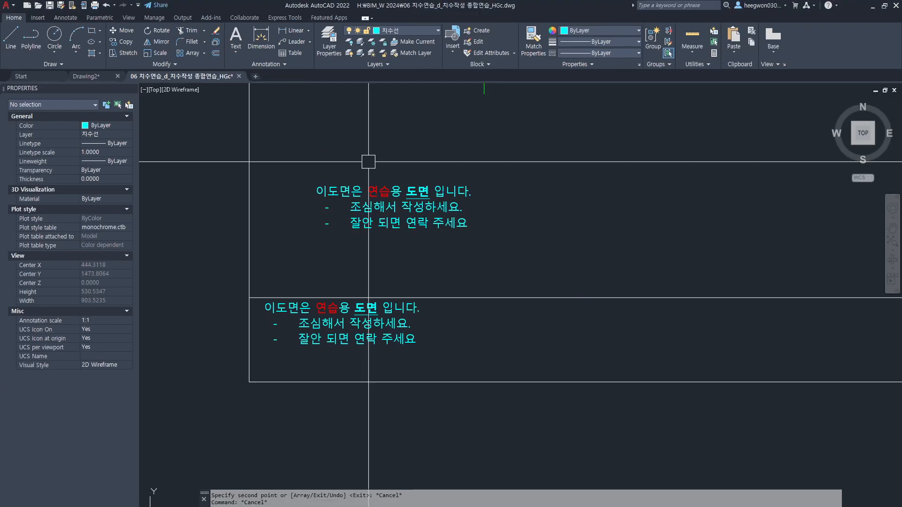
Explode the copied three-line note above the title strip into separate text objects
key(Escape)
text(x)
key(Return)
scroll(392, 186, up, 4)
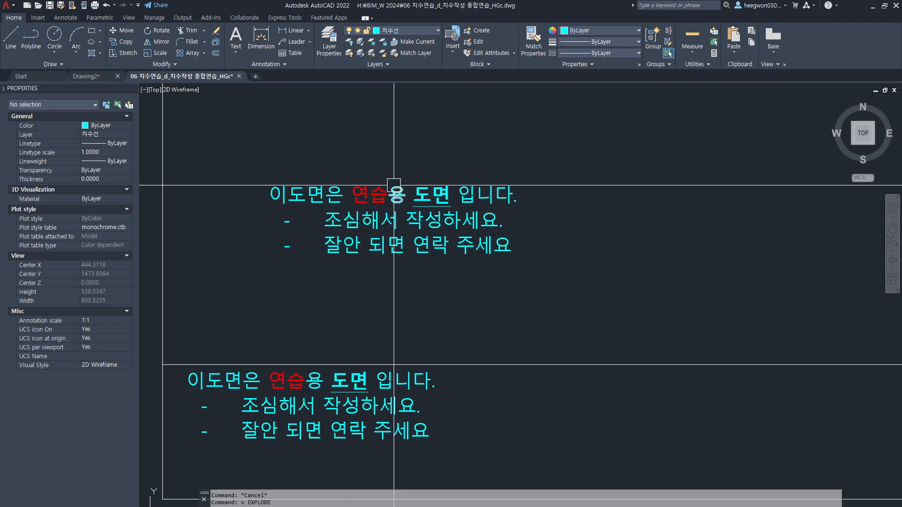
click(263, 198)
click(384, 214)
key(Escape)
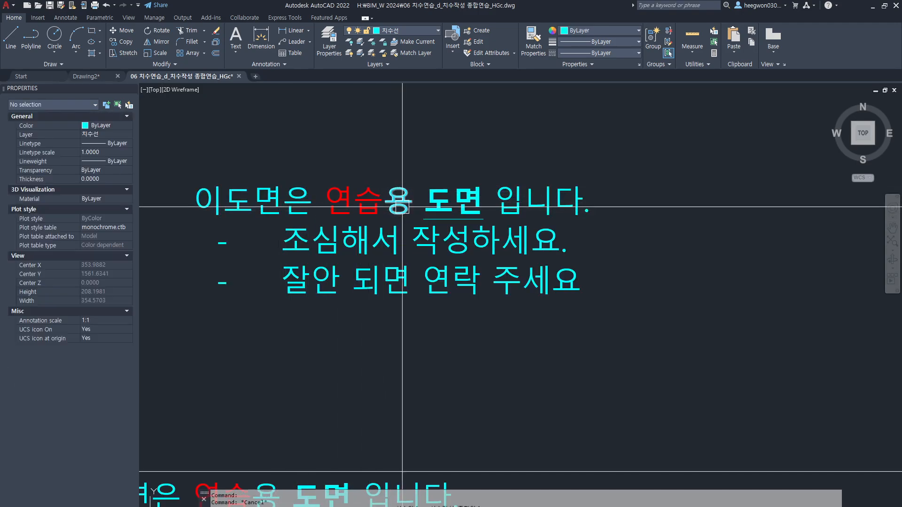
key(Escape)
Move the underlined word "도면" out of the exploded note's first line to just above it
click(474, 209)
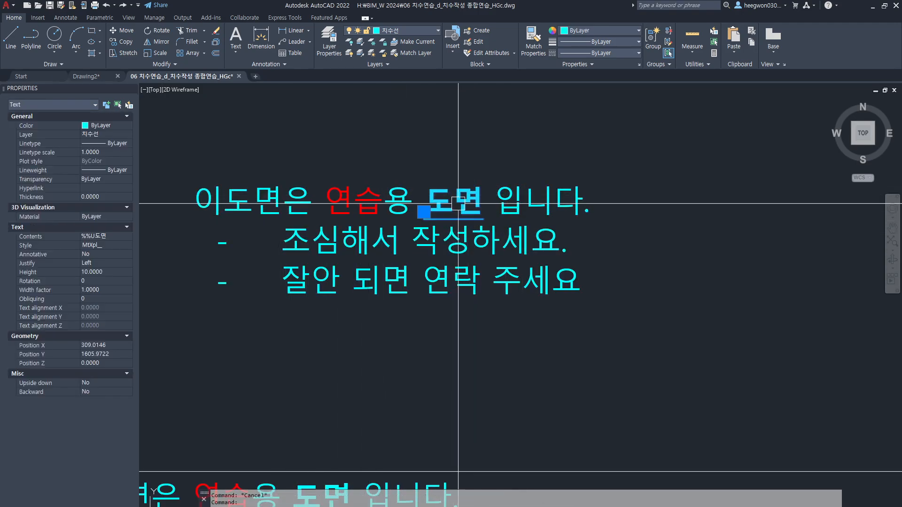
text(m)
key(space)
click(462, 213)
click(476, 164)
Move the red word "연습" out of the exploded note's first line to just above it
key(space)
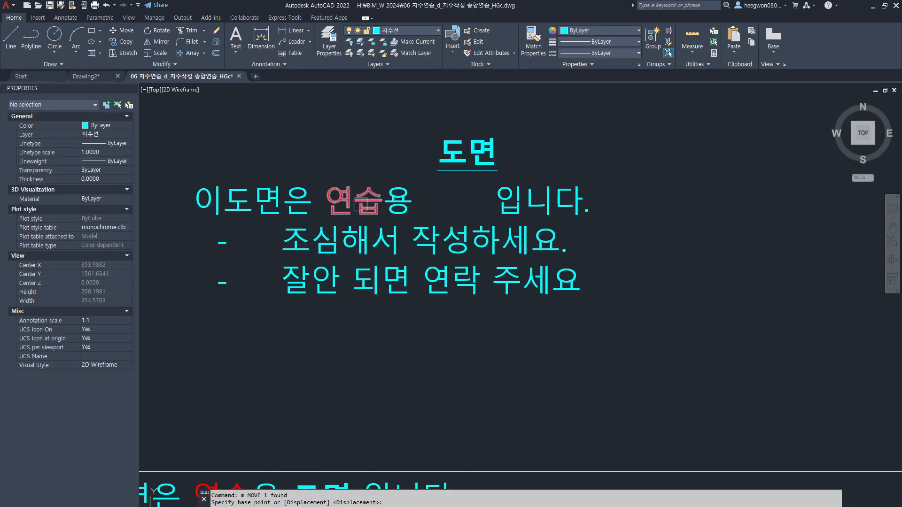
click(362, 200)
key(space)
click(360, 206)
click(342, 159)
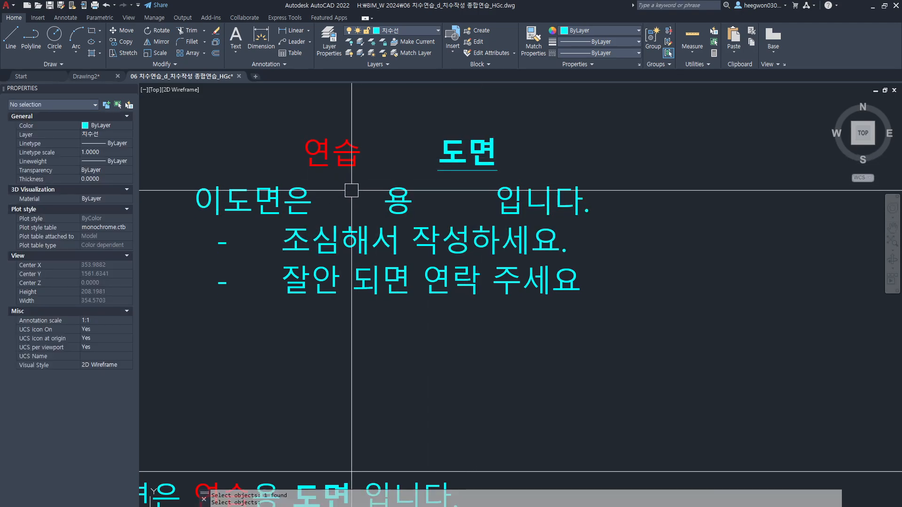
click(342, 246)
key(space)
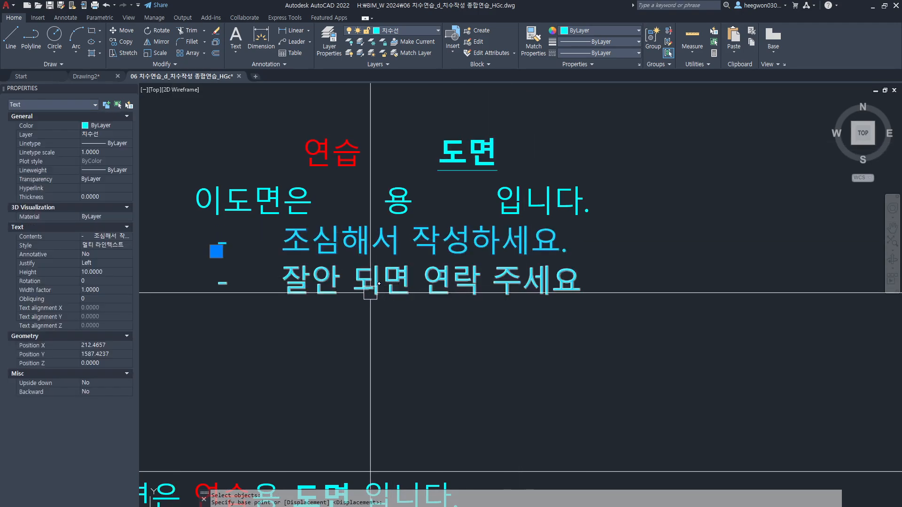
click(370, 293)
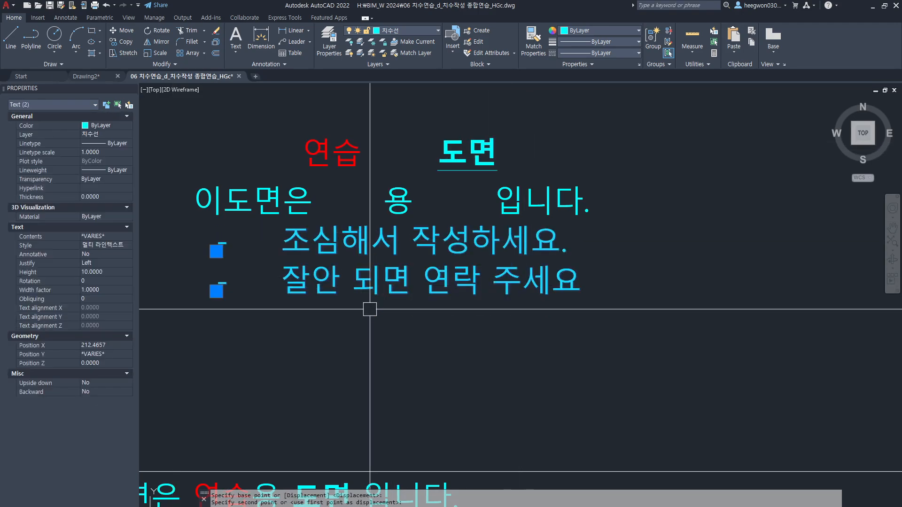
key(Escape)
key(Escape)
Erase all text pieces of the exploded note copy above the title strip
click(622, 131)
click(249, 203)
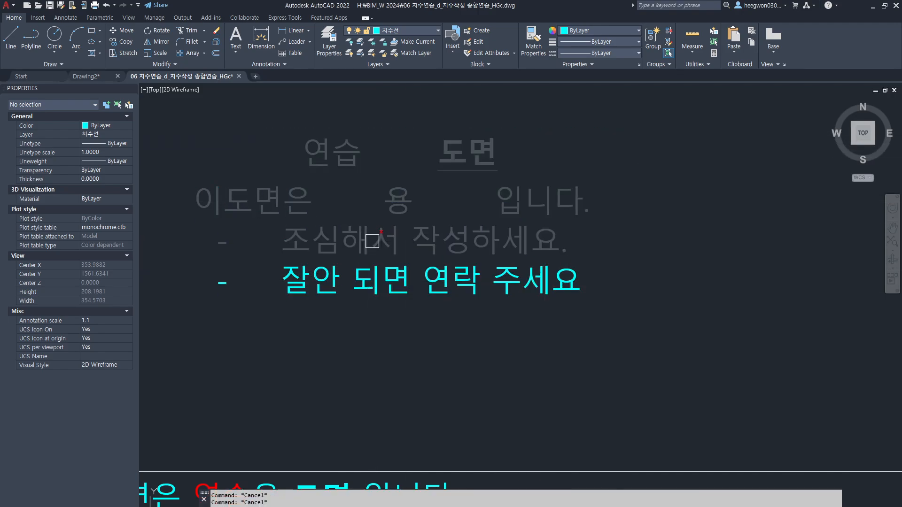
key(Delete)
click(402, 238)
key(Delete)
click(395, 291)
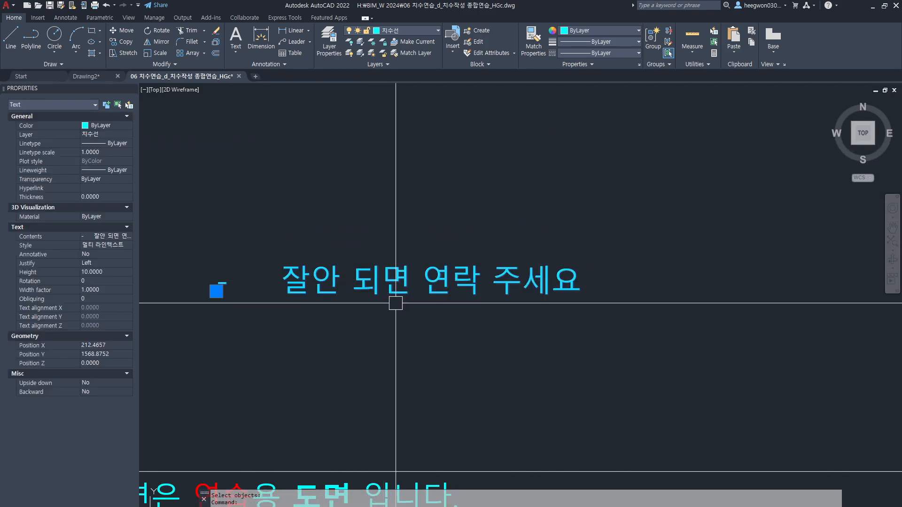
text(e)
key(Return)
scroll(308, 317, down, 6)
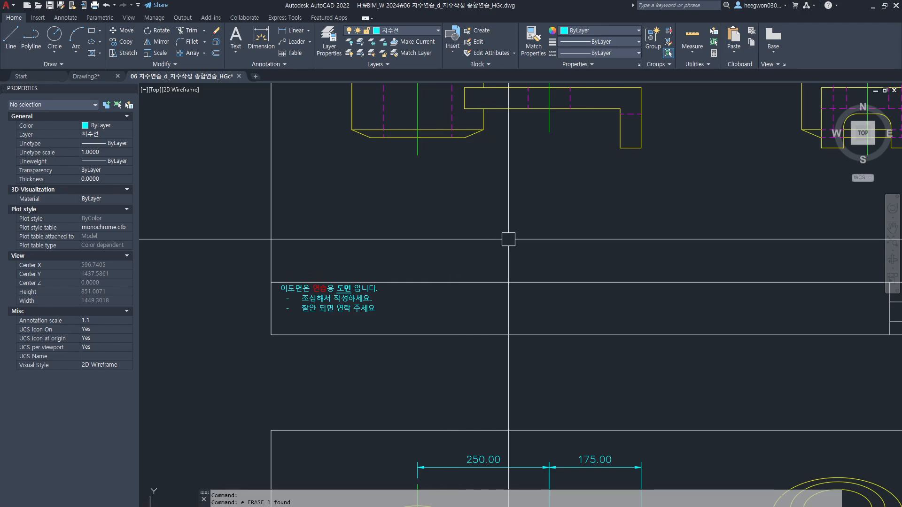
Examine the completed title block of the lower sheet, including its PROJECT: label
middle_drag(516, 229, 501, 251)
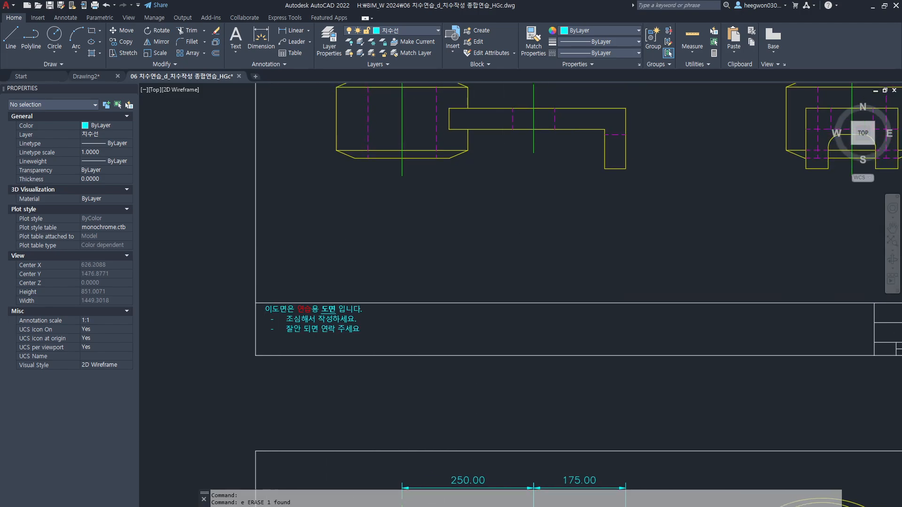
scroll(660, 256, down, 2)
middle_drag(659, 256, 459, 253)
scroll(402, 127, up, 6)
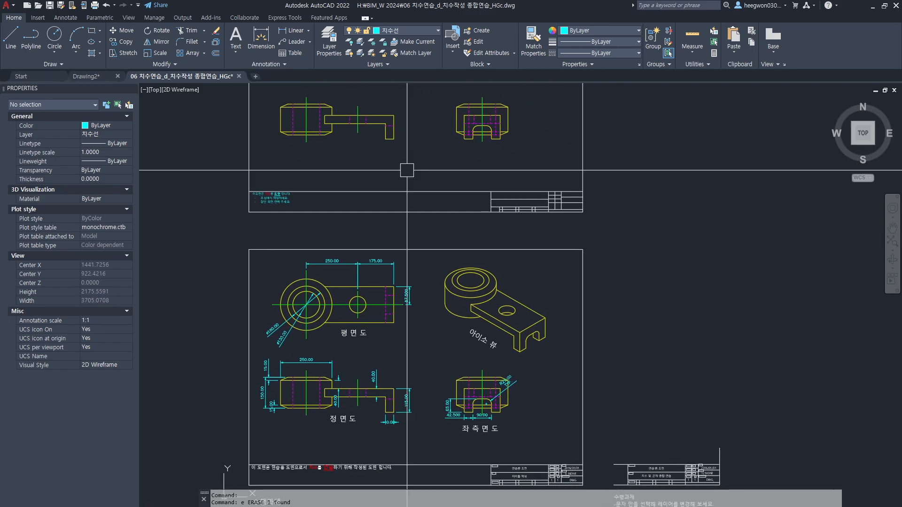
scroll(463, 215, down, 4)
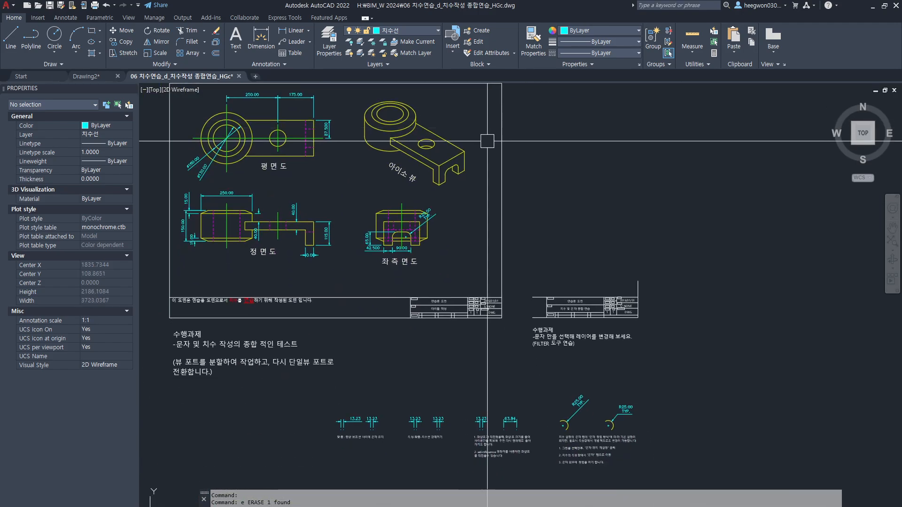
scroll(412, 332, up, 6)
middle_drag(413, 332, 502, 306)
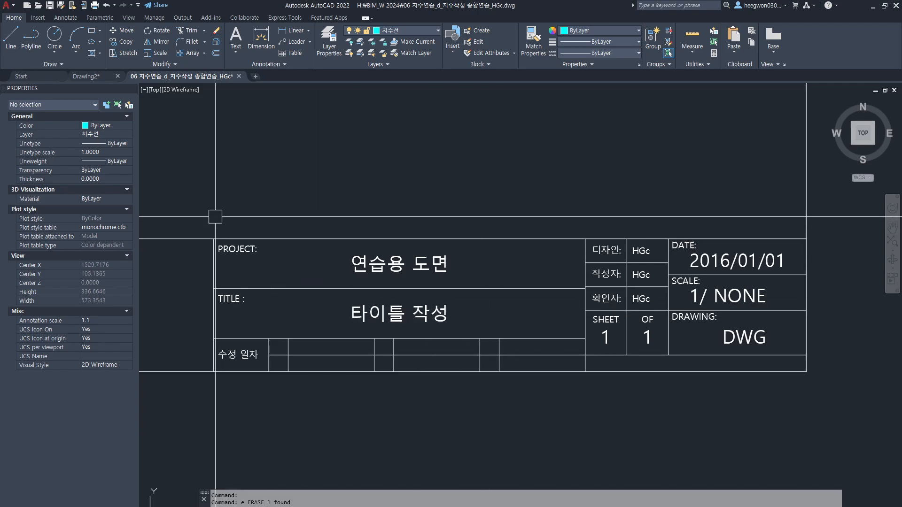
ctrl+drag(220, 241, 267, 258)
drag(281, 202, 266, 223)
drag(271, 207, 288, 227)
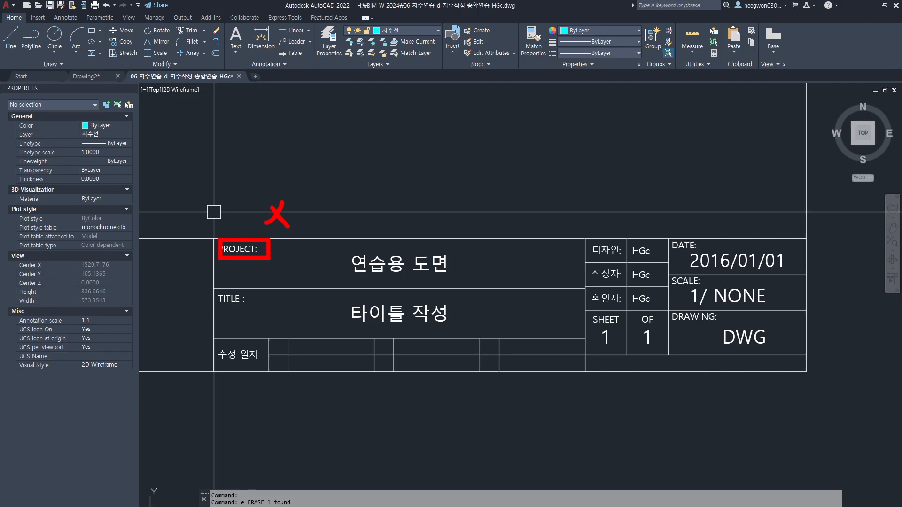
Examine how the PROJECT: and TITLE : labels are aligned in their cells of the lower sheet's title block
scroll(233, 278, up, 4)
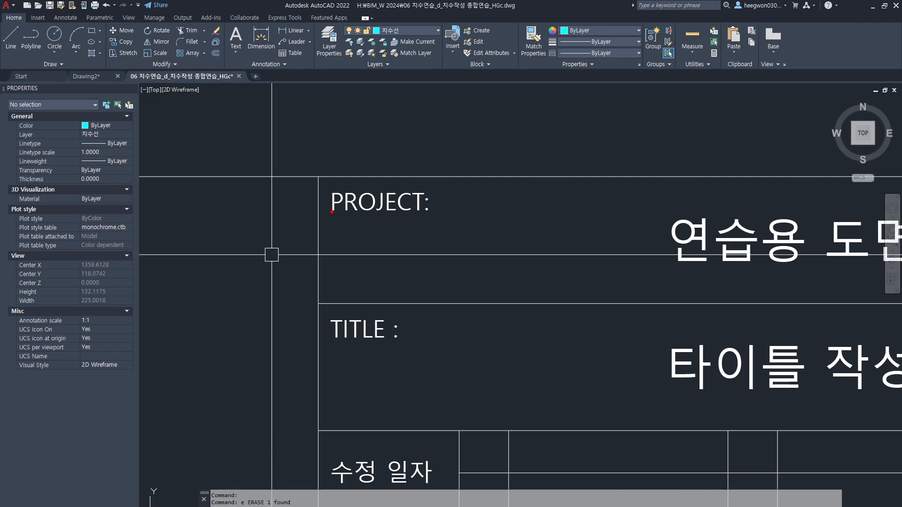
drag(332, 199, 328, 203)
mouse_move(331, 202)
mouse_down()
mouse_move(427, 203)
mouse_move(431, 191)
mouse_up()
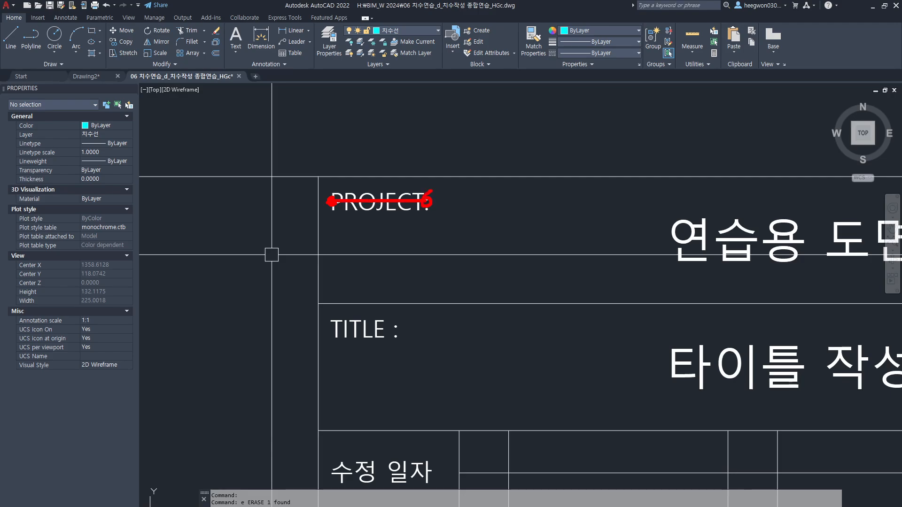
mouse_move(327, 330)
mouse_down()
mouse_move(328, 321)
mouse_move(494, 325)
mouse_move(365, 325)
mouse_up()
key(Escape)
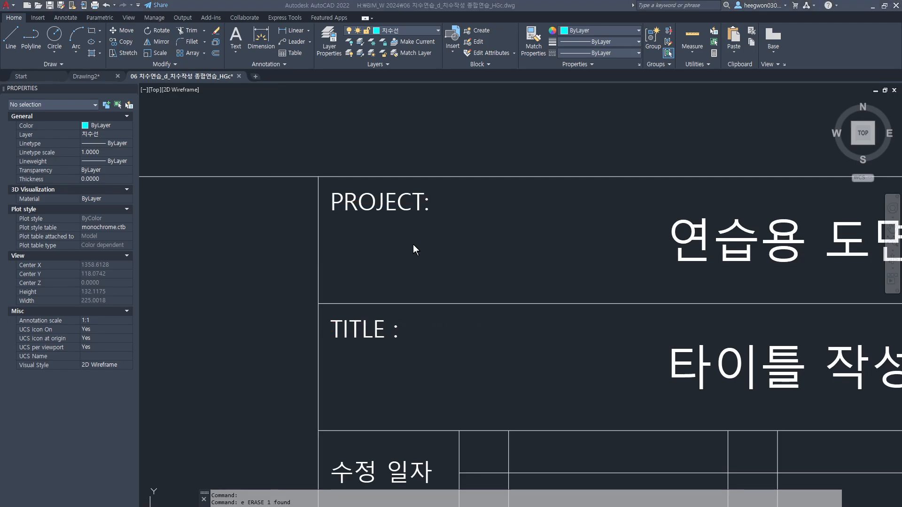
scroll(413, 248, down, 2)
middle_drag(492, 290, 415, 285)
scroll(471, 249, up, 1)
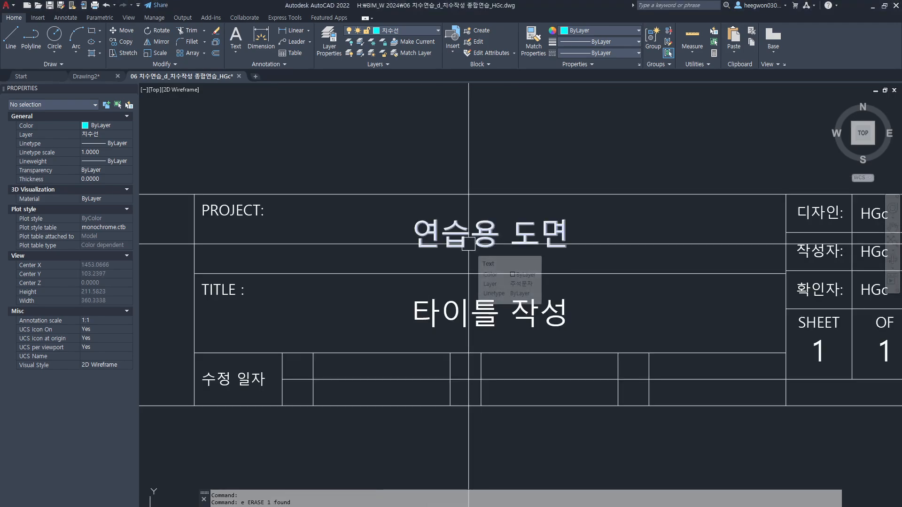
Inspect the properties and centred placement of the "연습용 도면" text in the lower sheet's title block
click(475, 249)
drag(488, 214, 489, 248)
drag(331, 219, 641, 246)
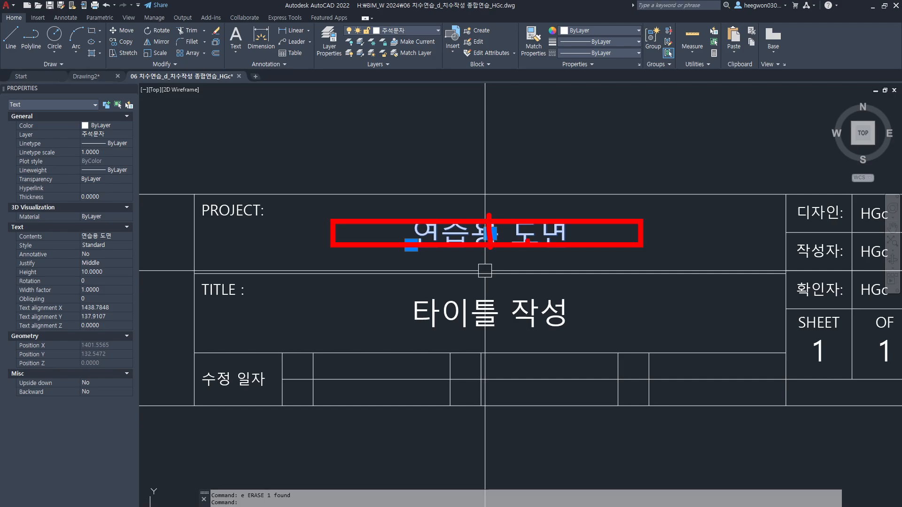
mouse_move(465, 245)
mouse_down()
mouse_move(471, 216)
mouse_move(491, 256)
mouse_up()
drag(504, 324, 508, 308)
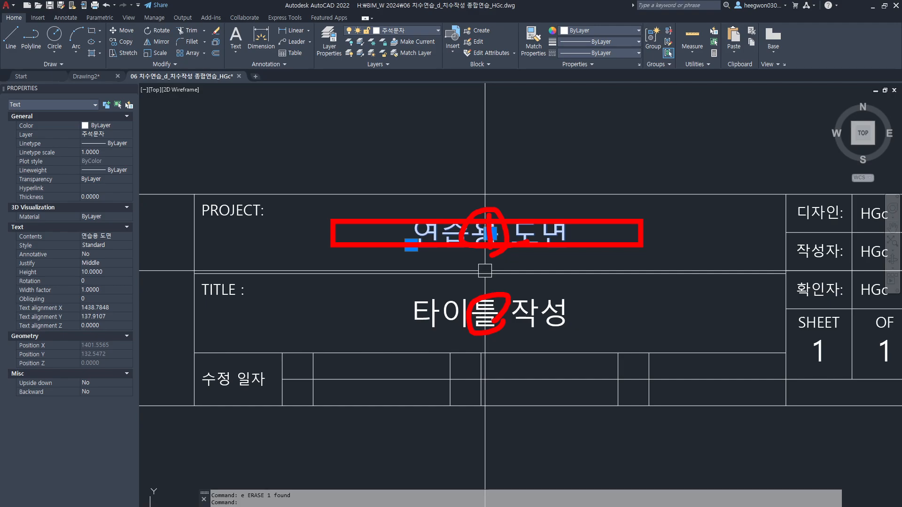
key(Escape)
Copy the PROJECT: label from the lower sheet's title block into the upper sheet's empty one, using the project cell's upper-left corner as reference
middle_drag(306, 223, 514, 259)
key(space)
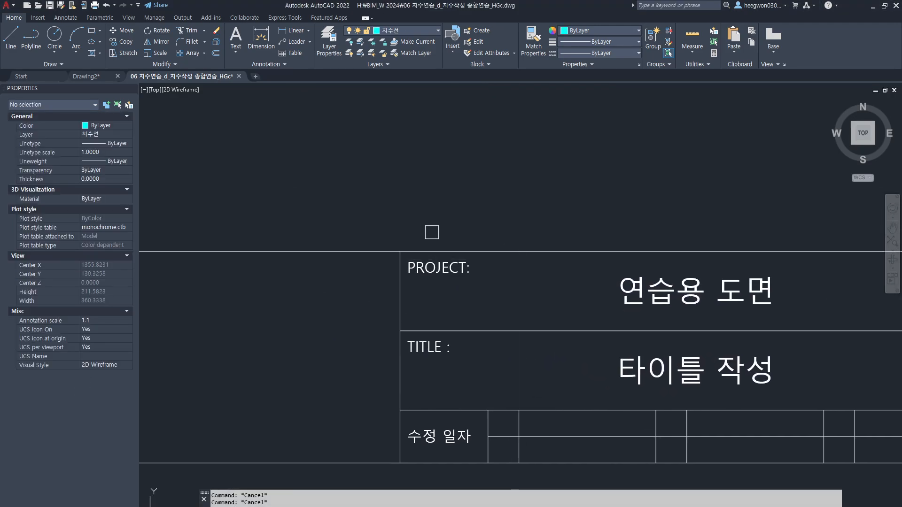
click(437, 268)
key(space)
scroll(409, 266, up, 1)
click(404, 264)
scroll(387, 315, down, 5)
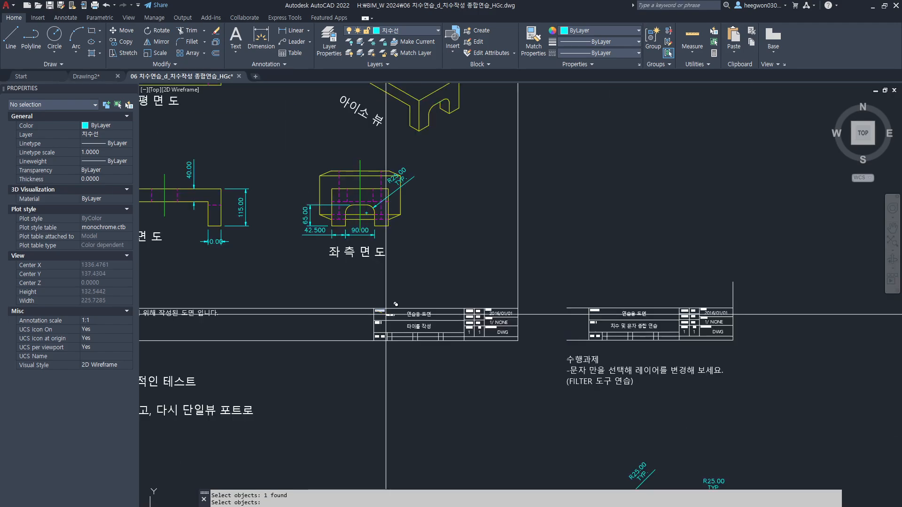
middle_drag(466, 182, 483, 378)
scroll(482, 176, up, 10)
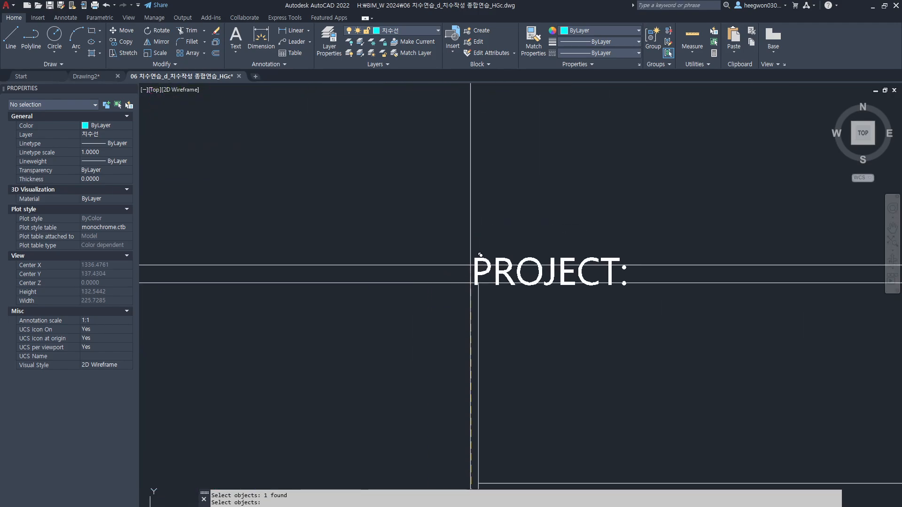
click(493, 305)
middle_drag(598, 351, 470, 281)
key(Escape)
key(Escape)
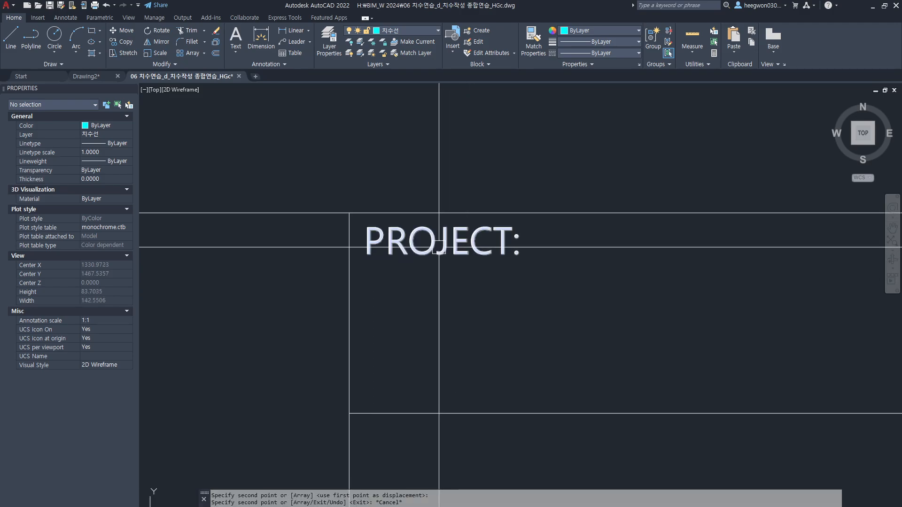
Inspect the copied PROJECT: label's text properties and its available Justify options
click(439, 245)
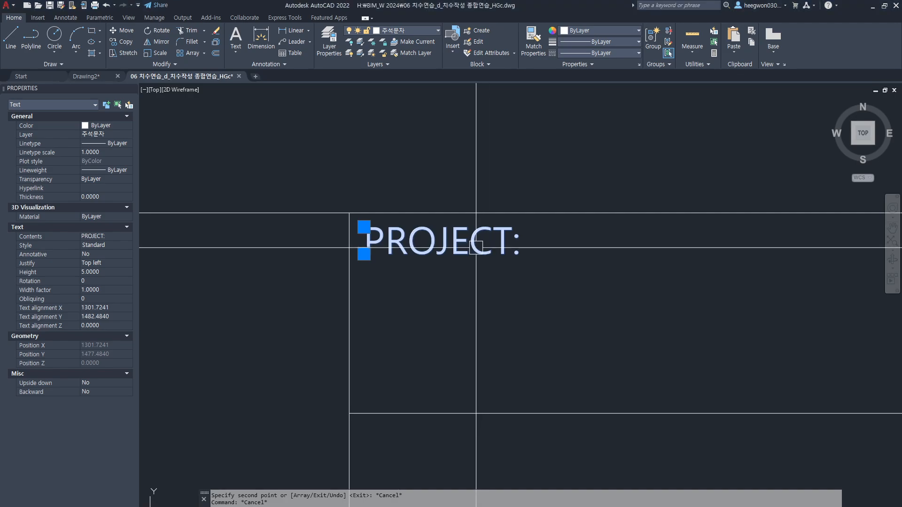
key(Escape)
scroll(371, 216, up, 4)
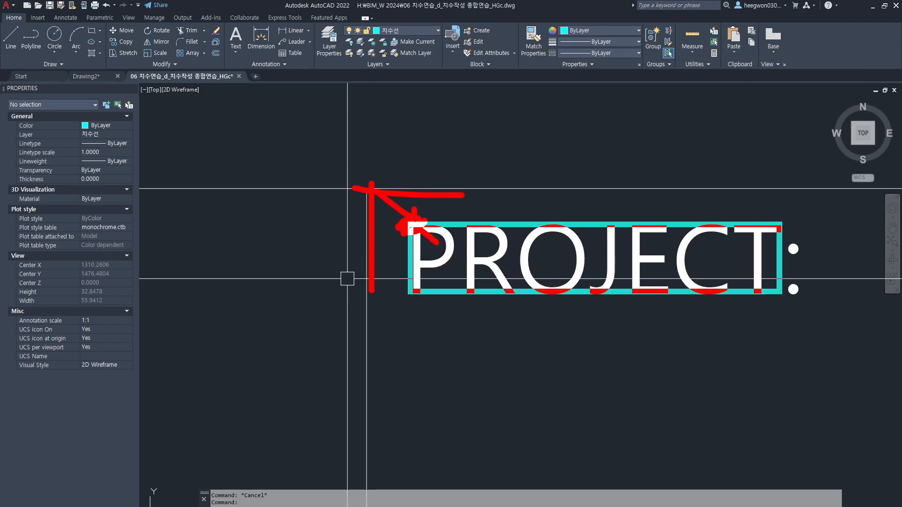
key(Escape)
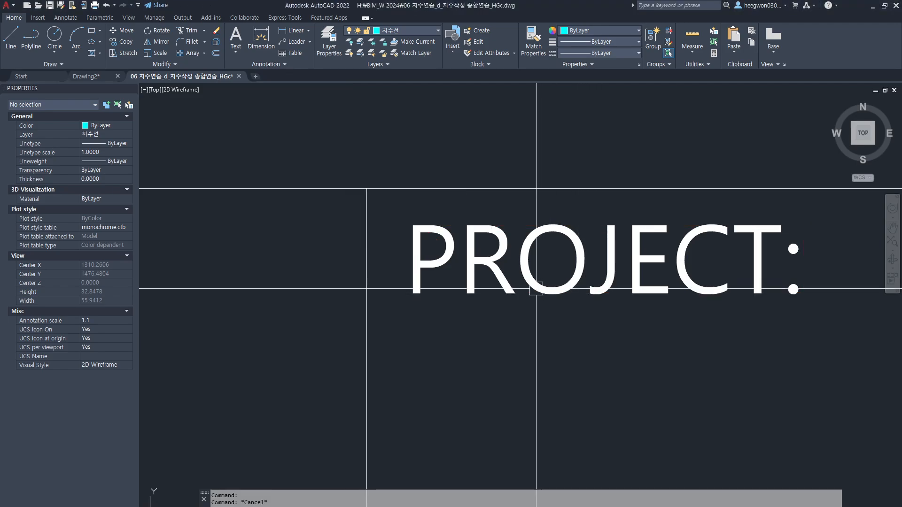
click(537, 293)
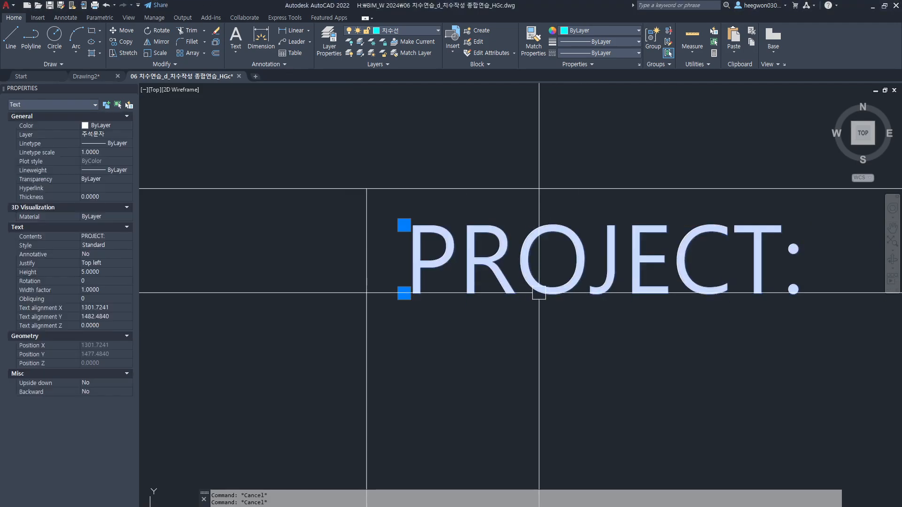
click(115, 264)
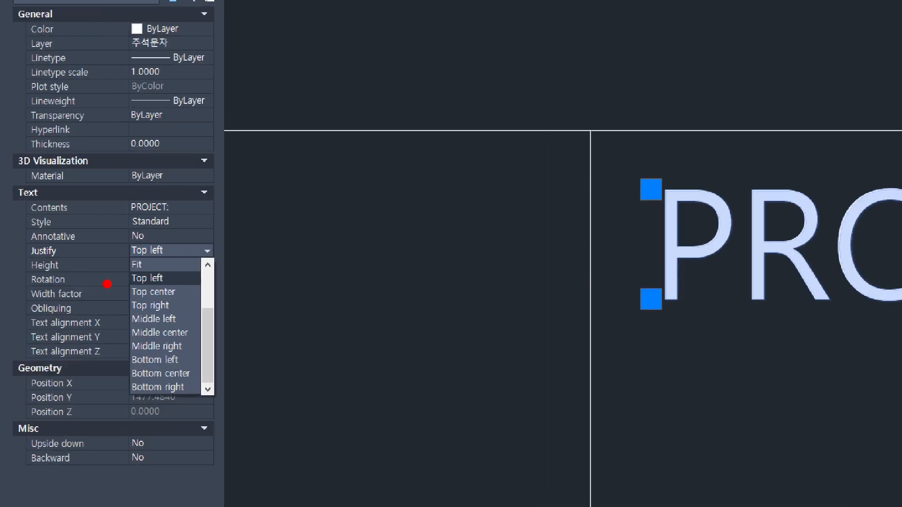
drag(146, 218, 145, 360)
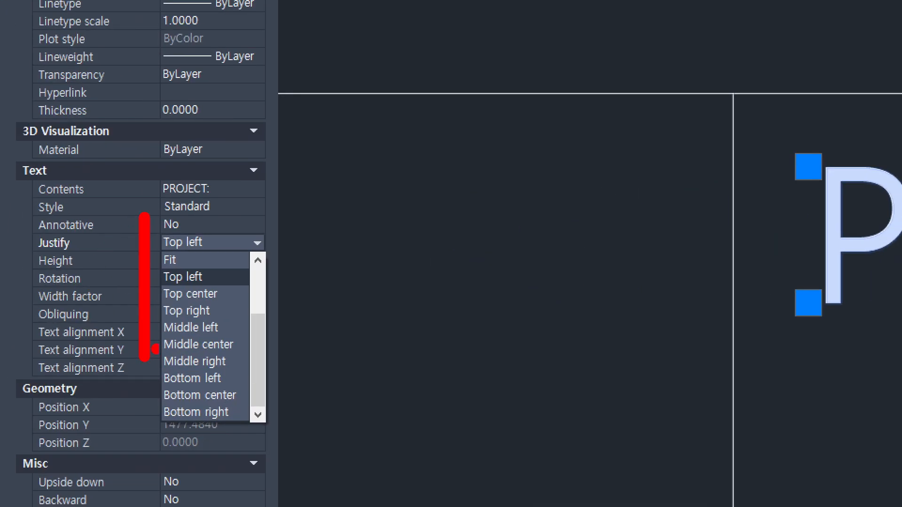
drag(181, 290, 220, 266)
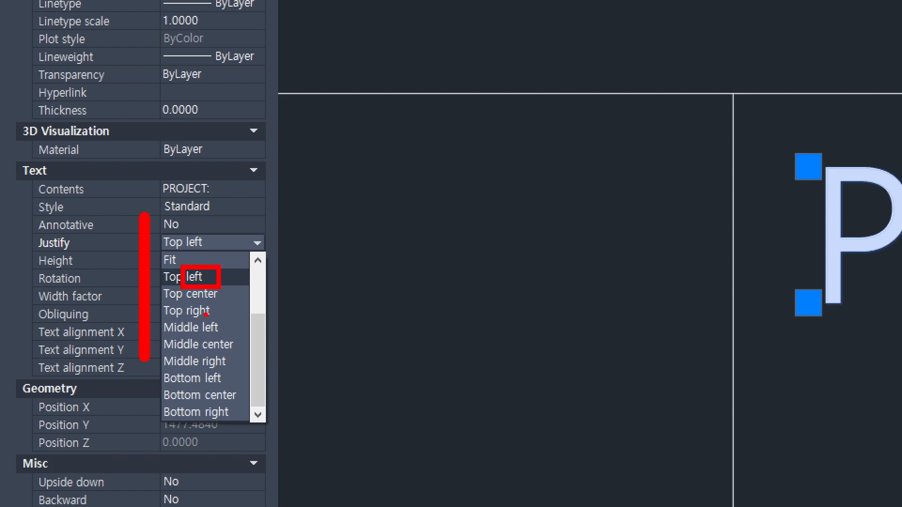
drag(197, 314, 241, 334)
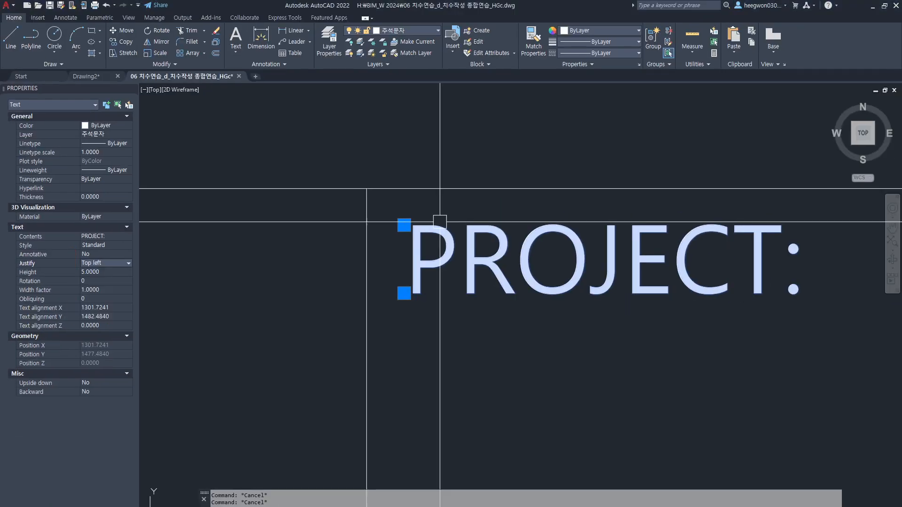
key(Escape)
Change the copied PROJECT: label in the upper sheet's title block to read "프로젝트 :"
double_click(637, 260)
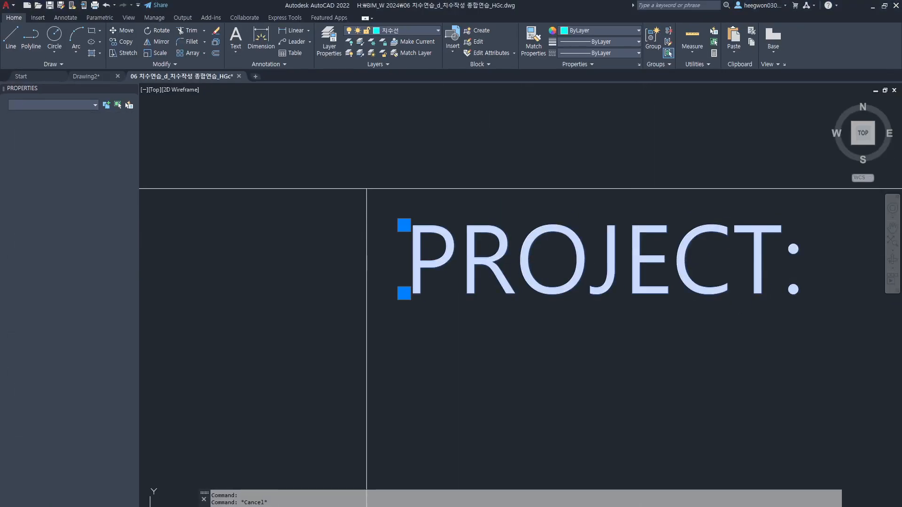
text(프로제ㅌ)
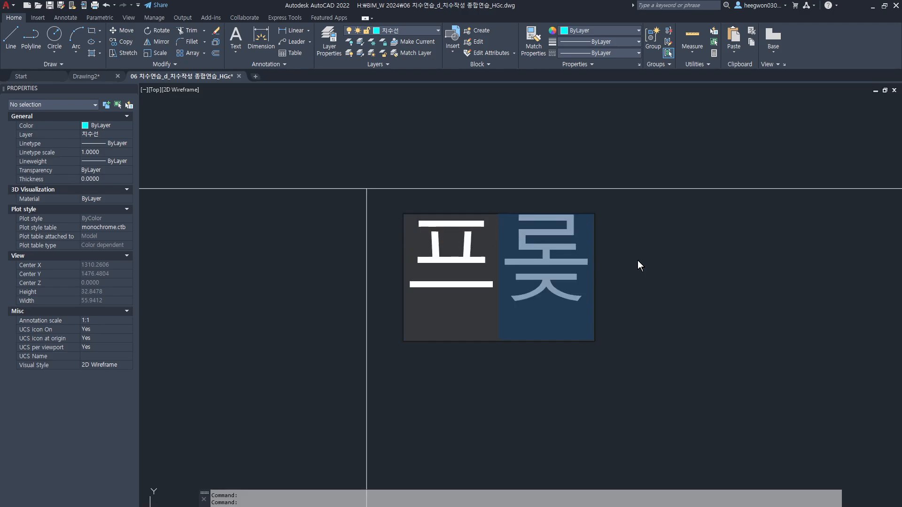
key(BackSpace)
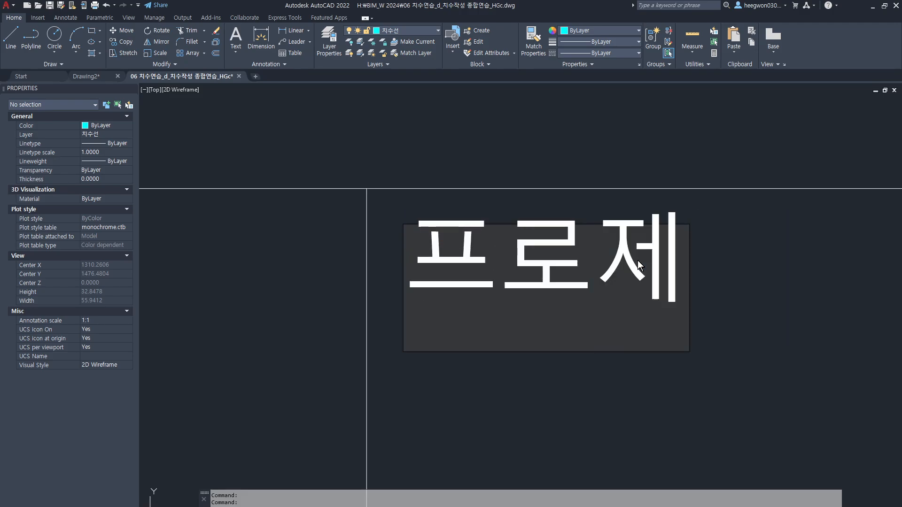
text(ㄱ트)
text( :)
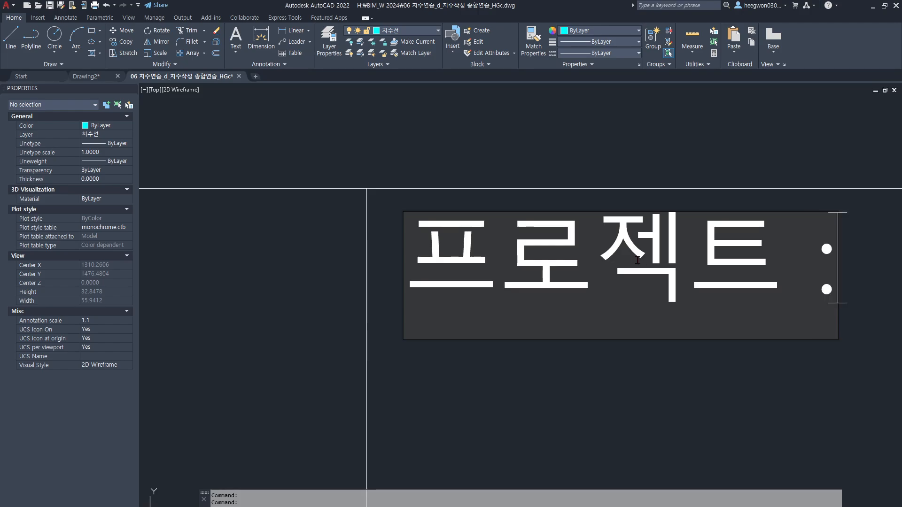
click(521, 176)
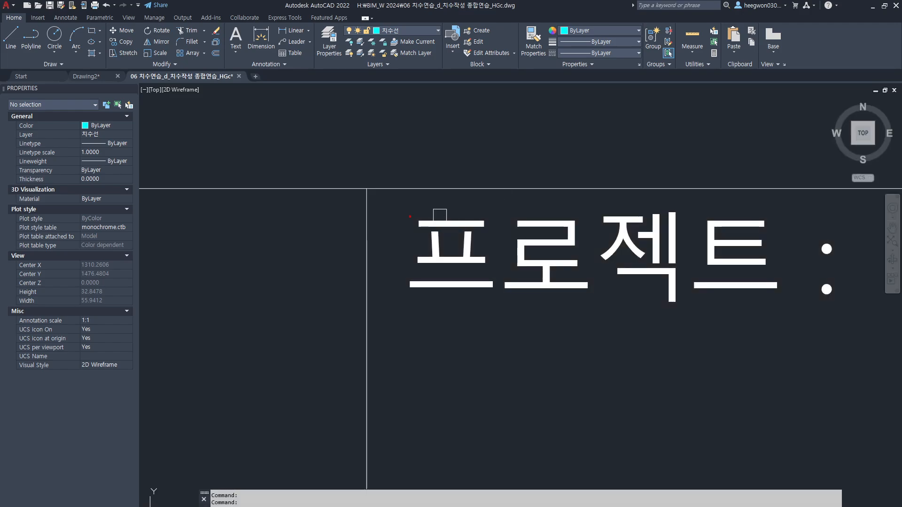
drag(413, 216, 412, 305)
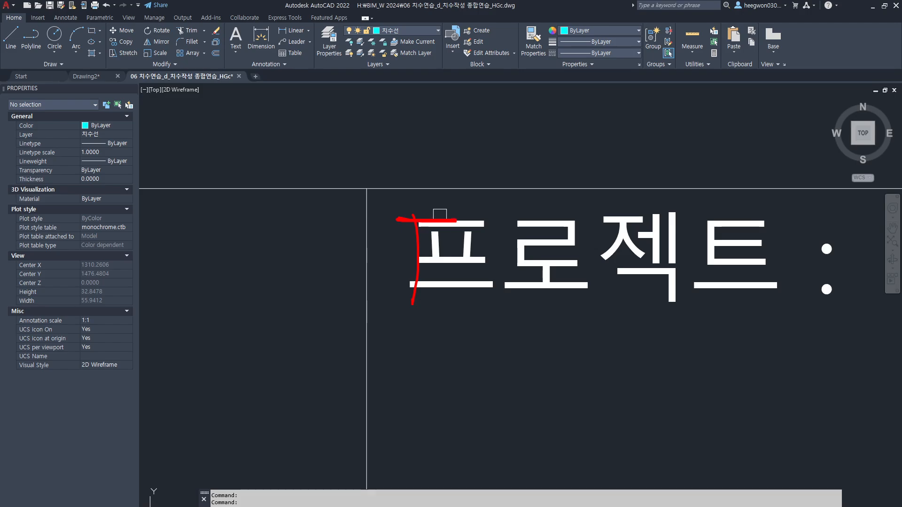
drag(413, 221, 410, 284)
drag(420, 230, 430, 217)
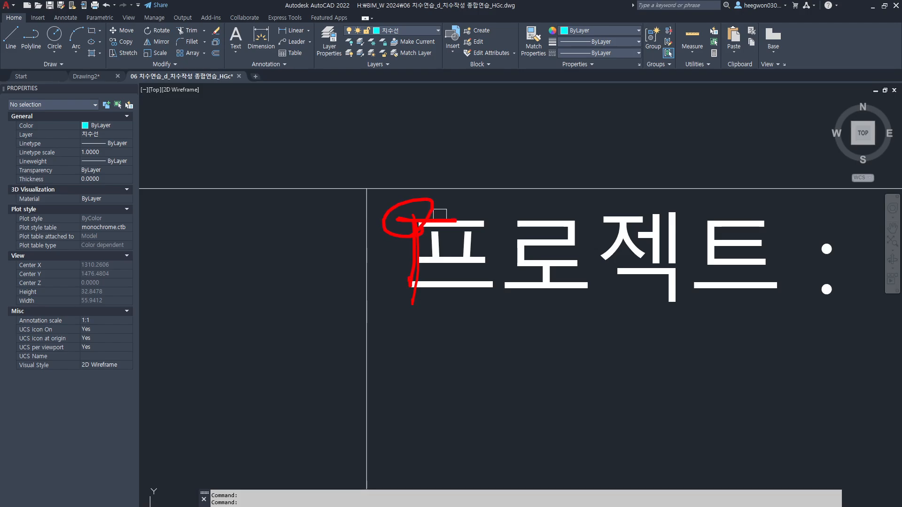
key(Escape)
Copy the "프로젝트 :" label to the middle area of the same project cell
scroll(440, 213, down, 8)
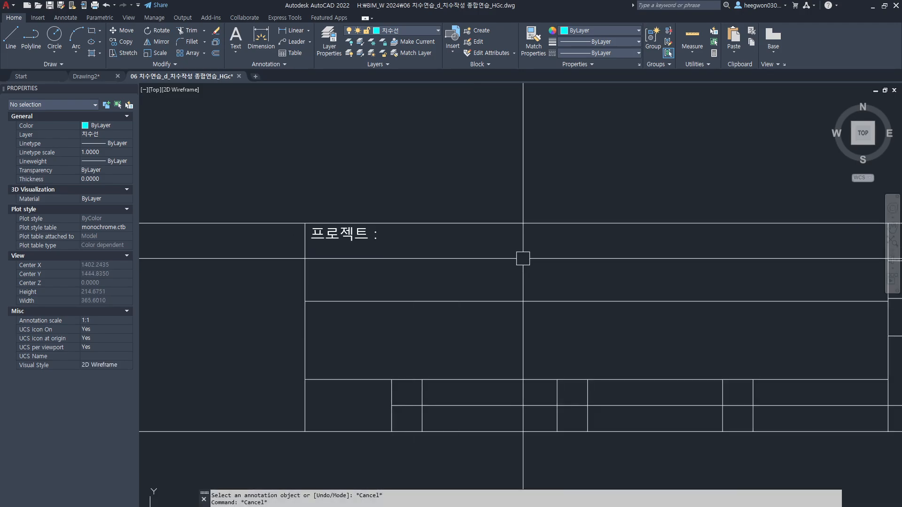
key(Escape)
text(co)
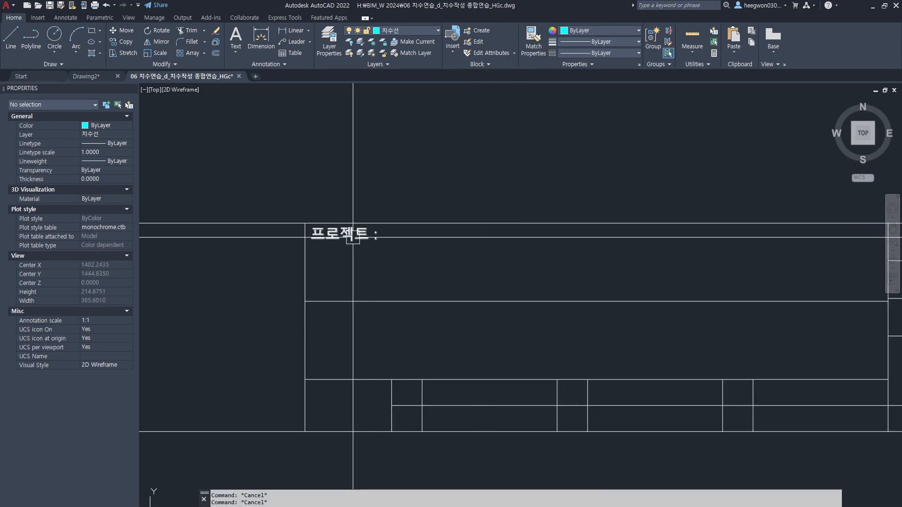
key(space)
click(352, 237)
key(space)
click(343, 236)
middle_drag(643, 265, 509, 254)
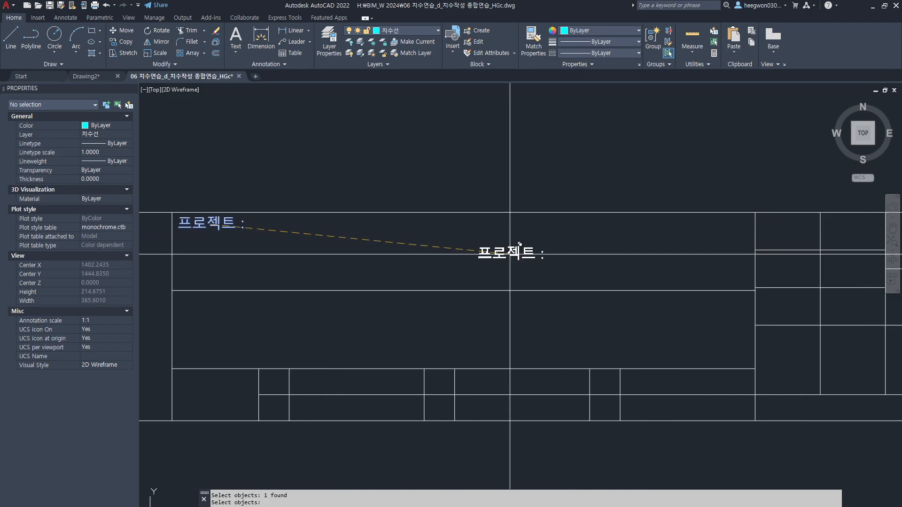
scroll(508, 253, down, 1)
click(481, 252)
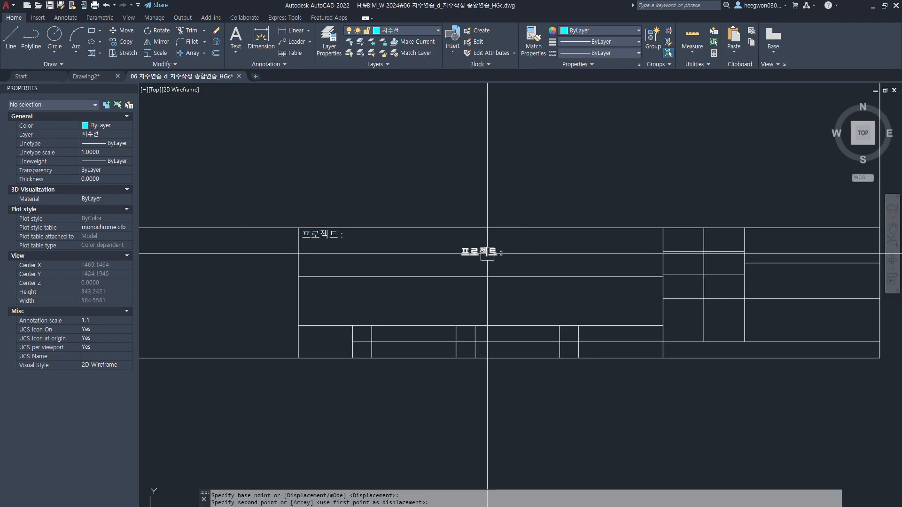
scroll(472, 263, up, 2)
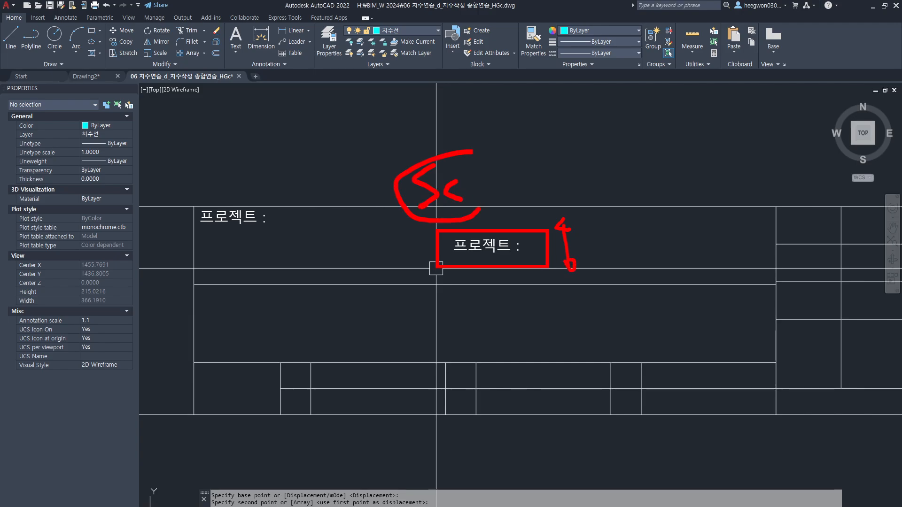
key(Escape)
key(Escape)
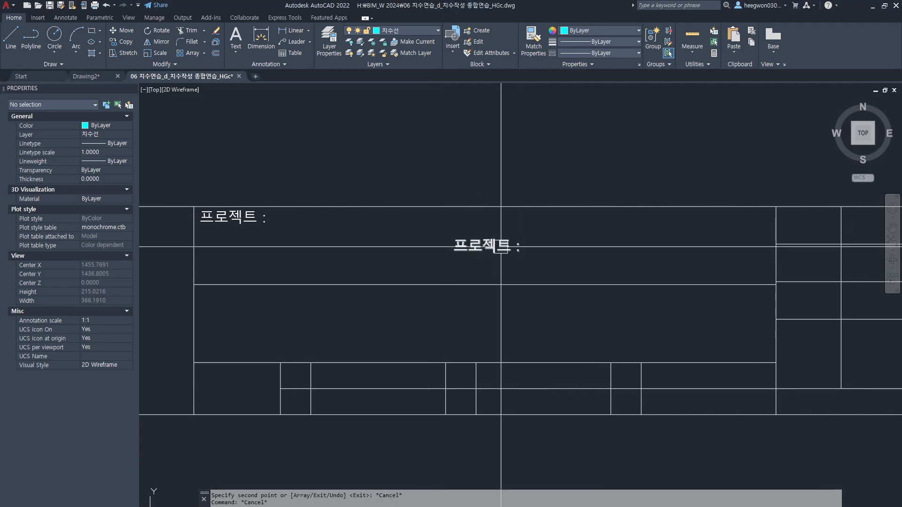
Set the text height of the copied label in the middle of the project cell to 8
click(488, 245)
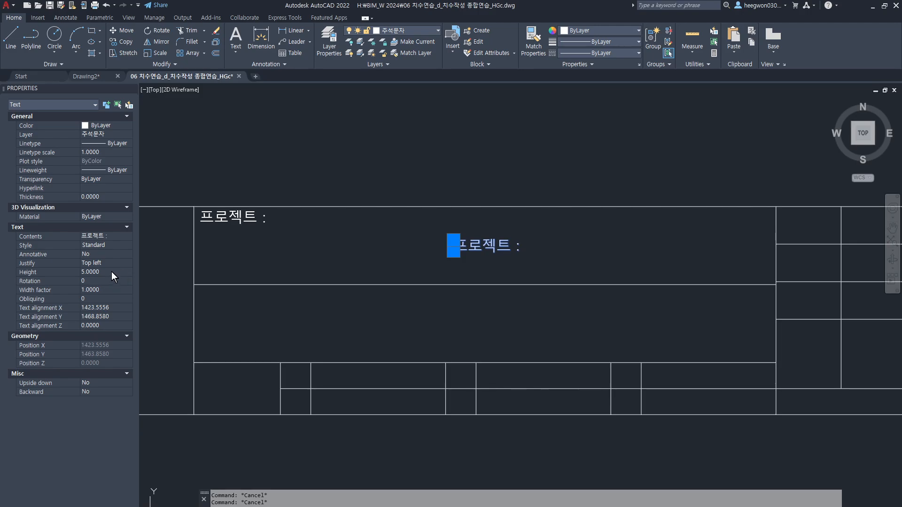
click(223, 436)
key(Tab)
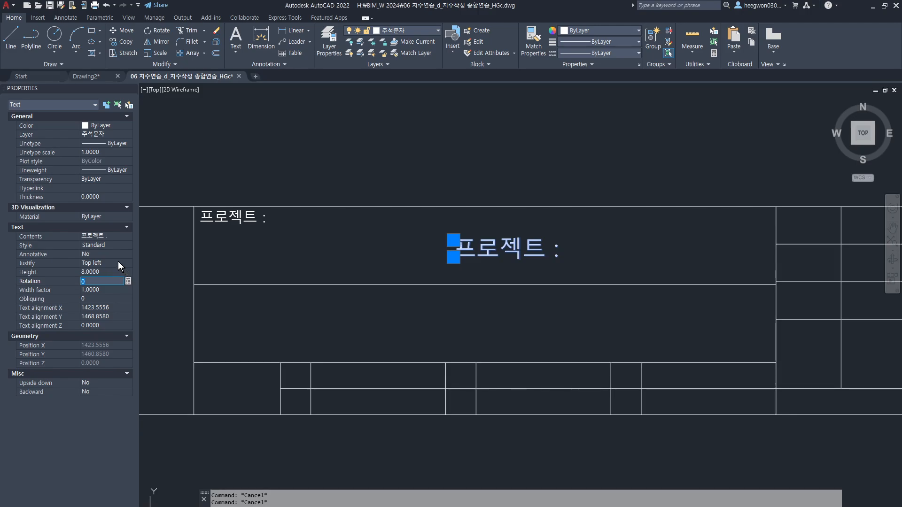
drag(493, 204, 493, 264)
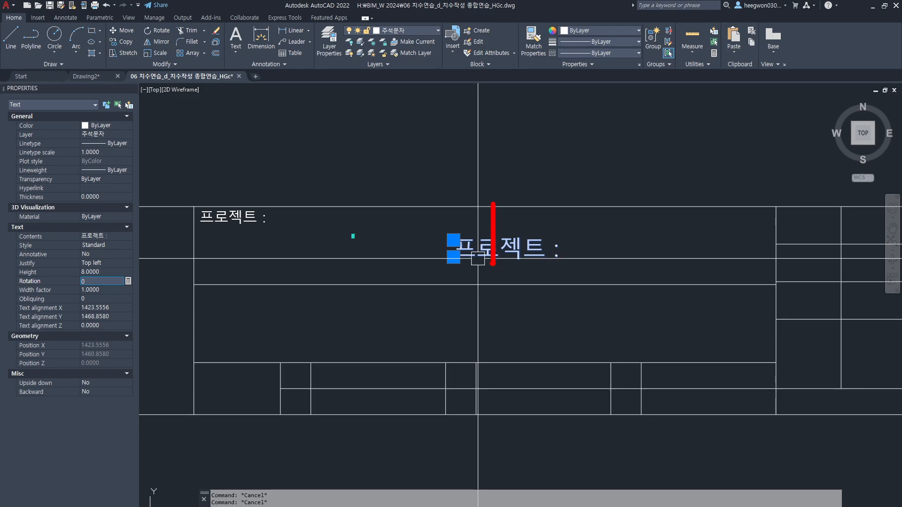
ctrl+drag(353, 237, 636, 267)
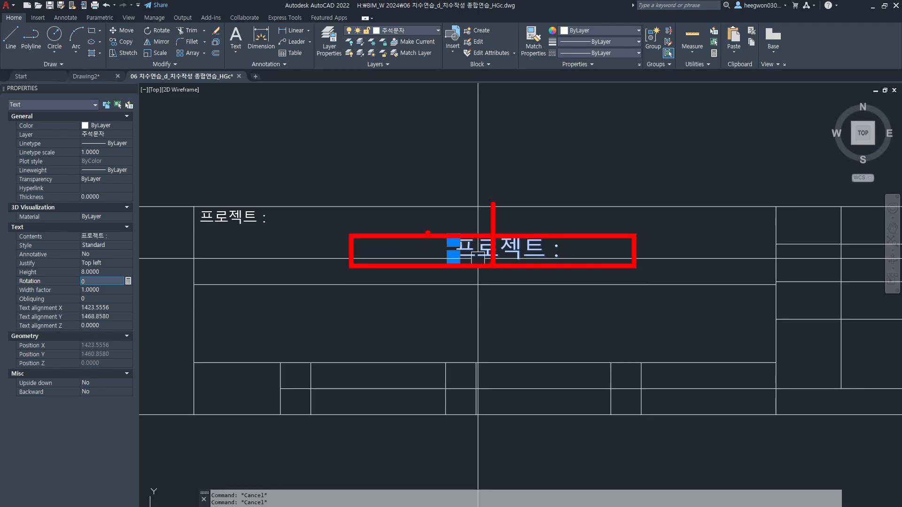
ctrl+drag(426, 233, 573, 271)
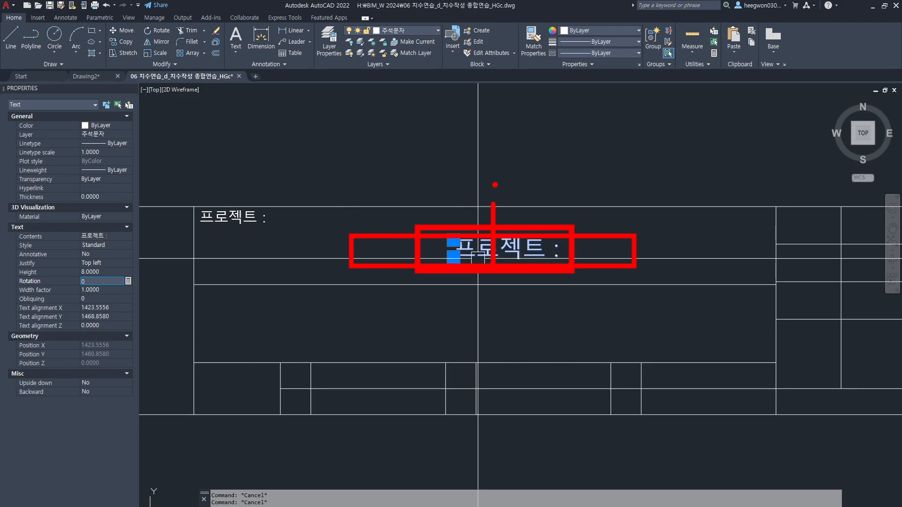
shift+drag(495, 185, 495, 308)
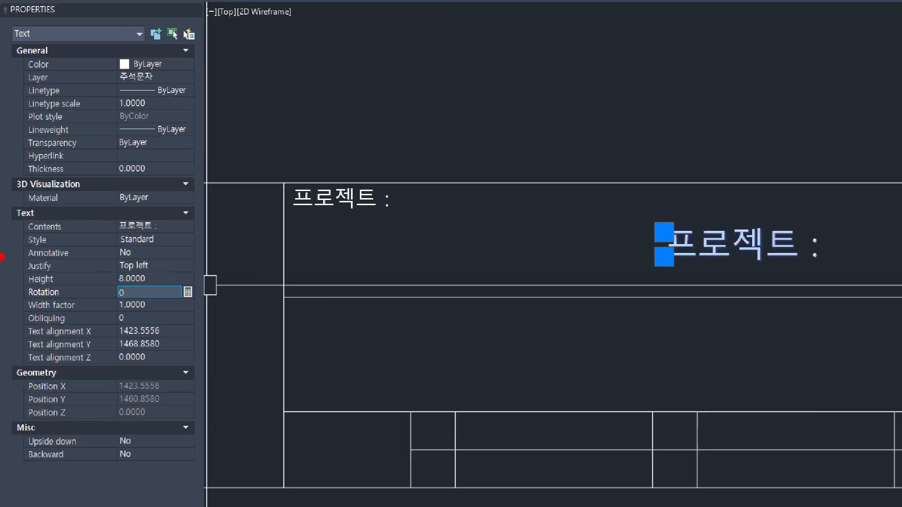
ctrl+drag(2, 252, 210, 278)
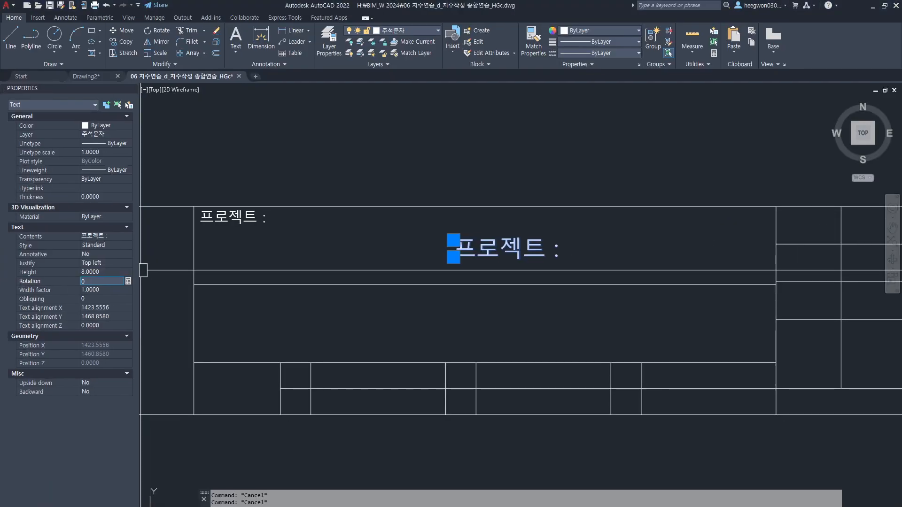
Try Center justification and a new position for the larger "프로젝트 :" text, and undo both changes
click(127, 264)
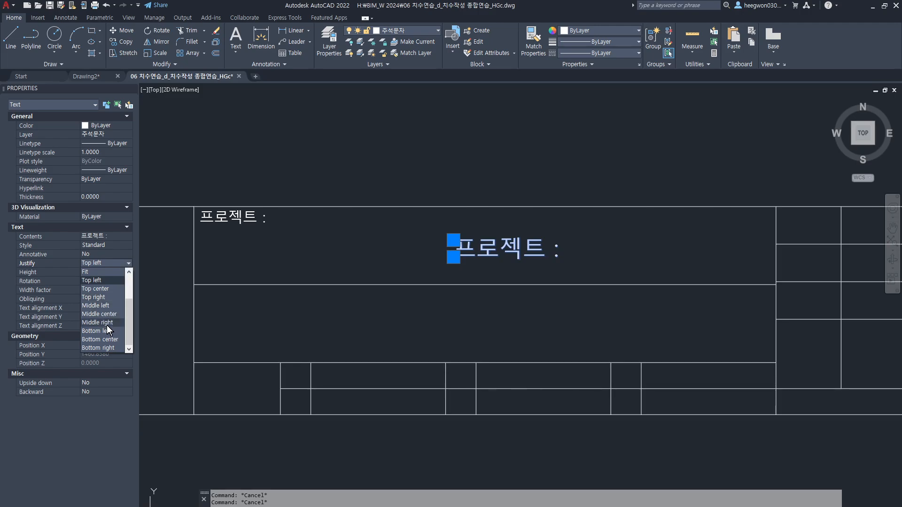
scroll(98, 313, up, 2)
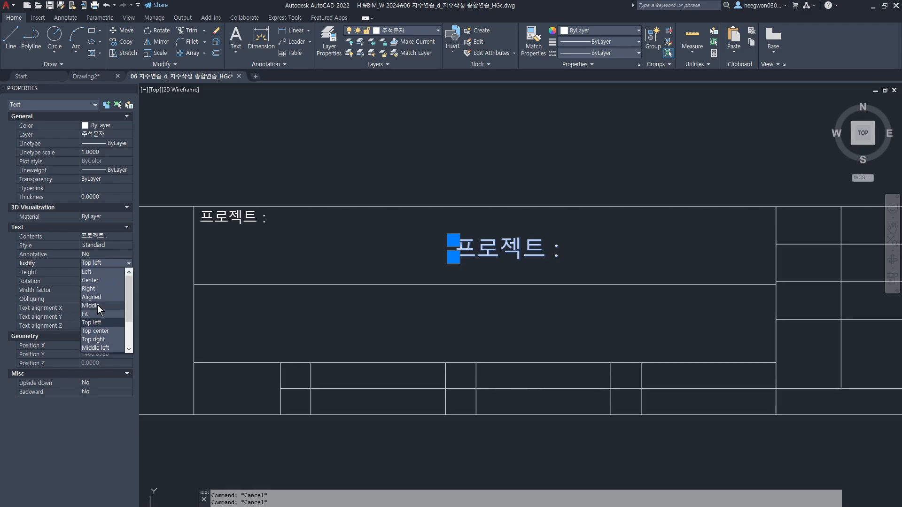
click(106, 282)
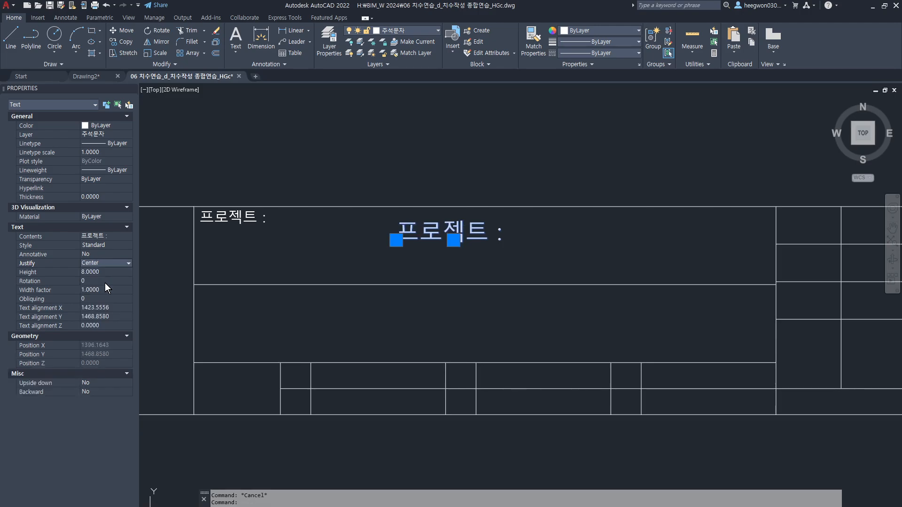
middle_drag(480, 267, 483, 279)
key(m)
key(Return)
click(473, 261)
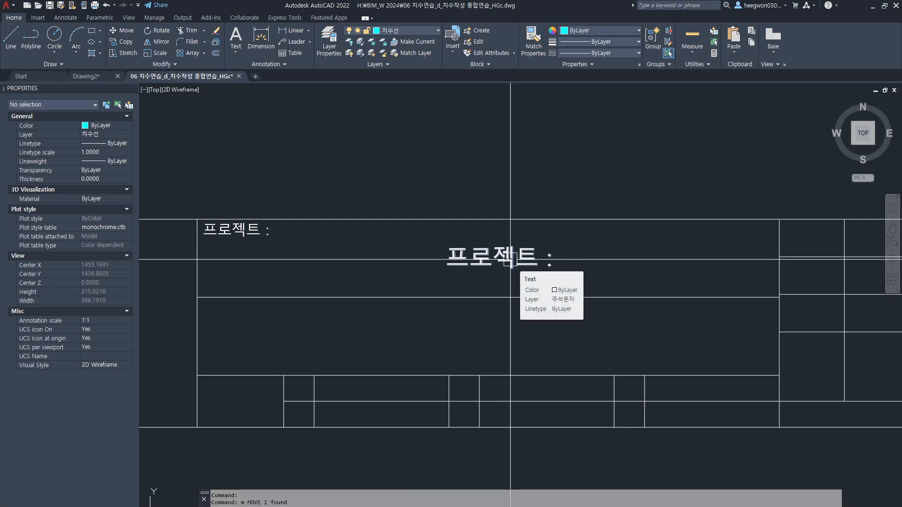
click(510, 258)
key(ctrl+z)
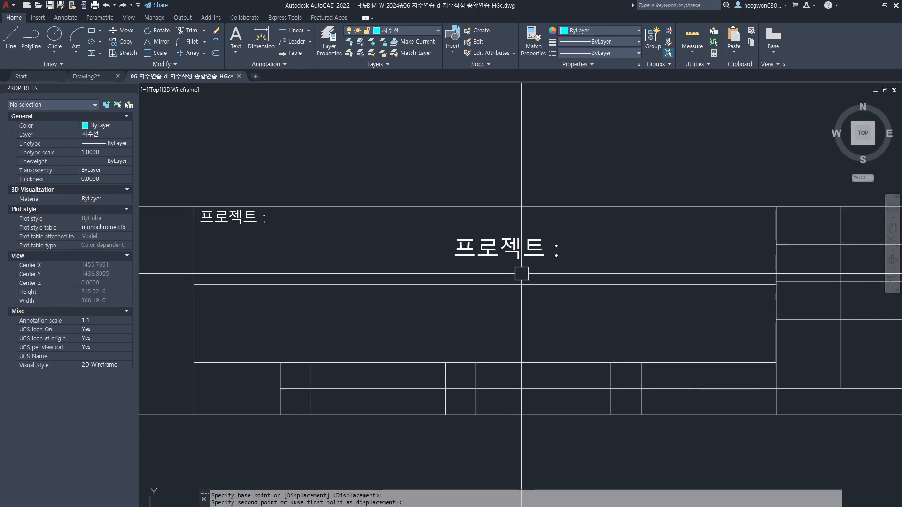
key(ctrl+z)
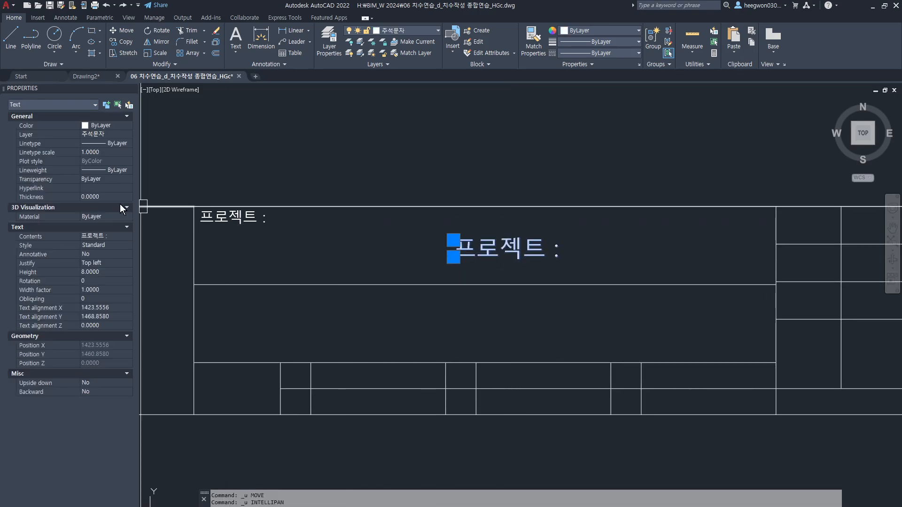
Set the larger "프로젝트 :" text to Middle center justification and move it back near the middle of the project cell
click(128, 263)
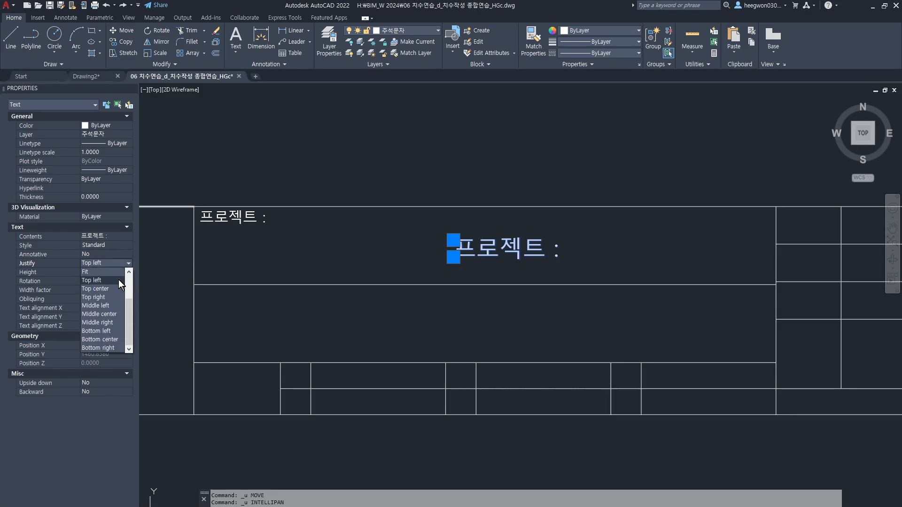
click(97, 314)
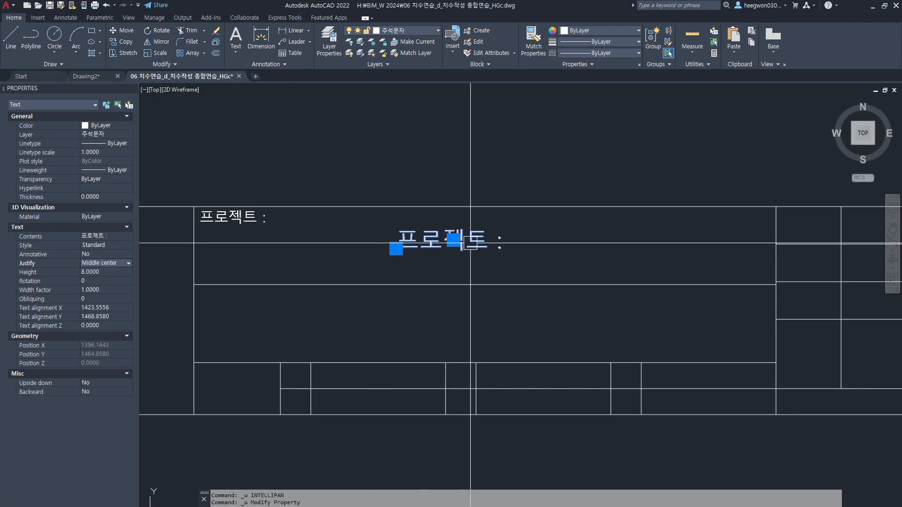
text(m)
key(space)
click(445, 239)
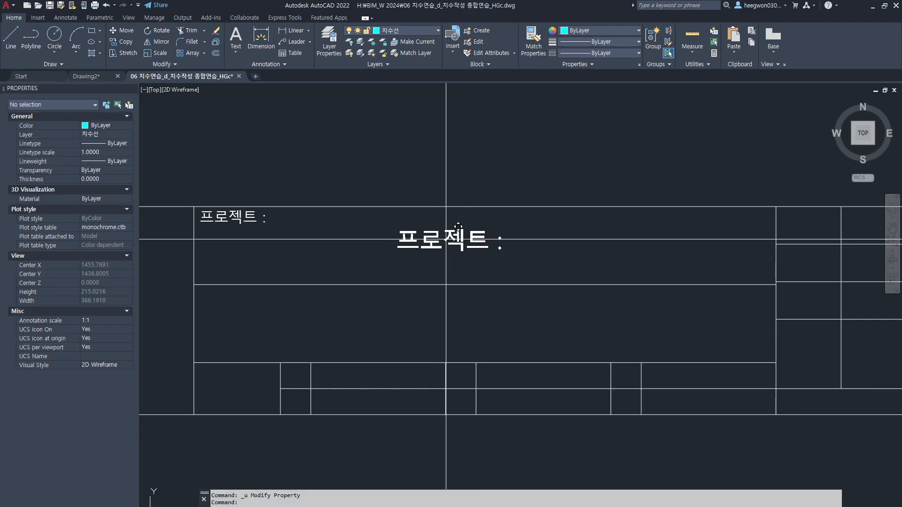
click(502, 246)
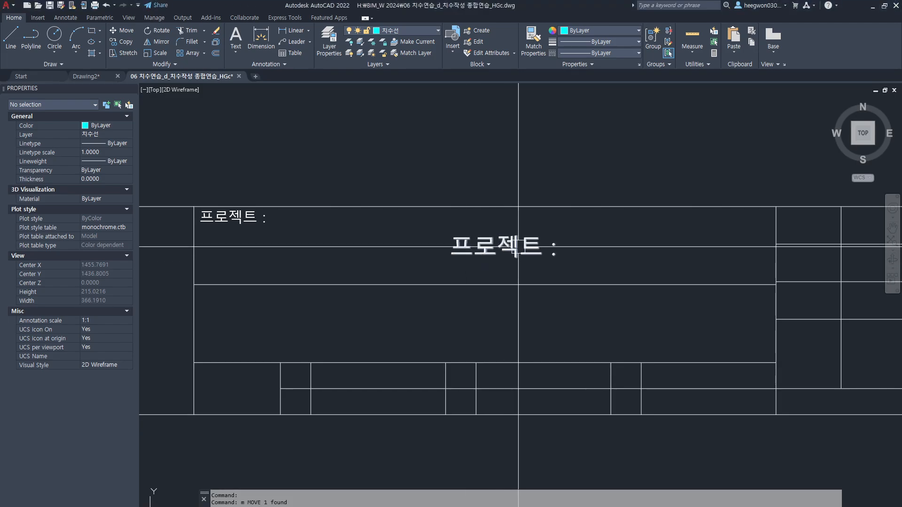
Replace the larger text's contents in the middle of the project cell with "프로젝트 이름을 넣으세요."
key(Return)
key(Escape)
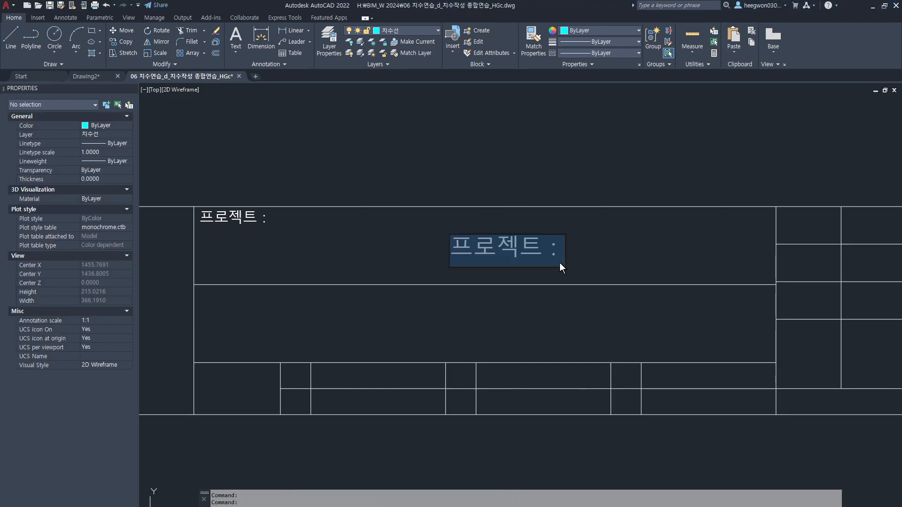
text(vmfhwpr)
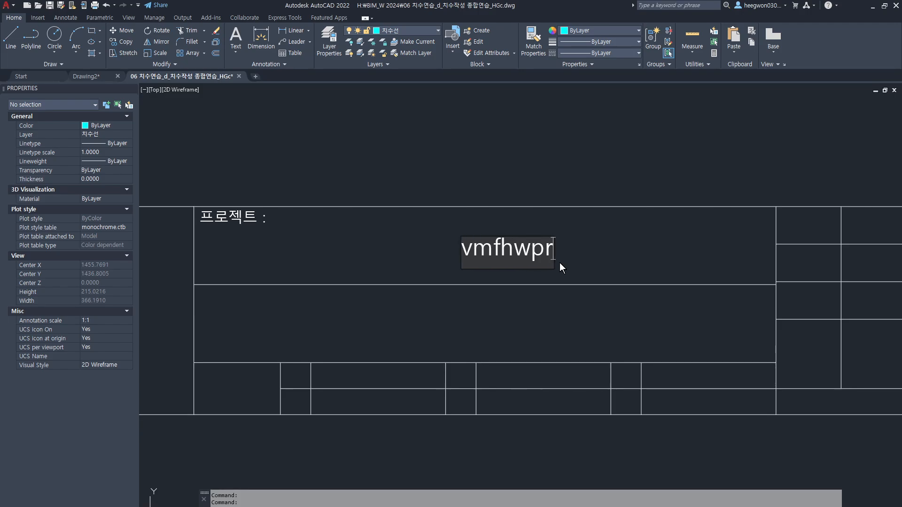
text(프로젝트)
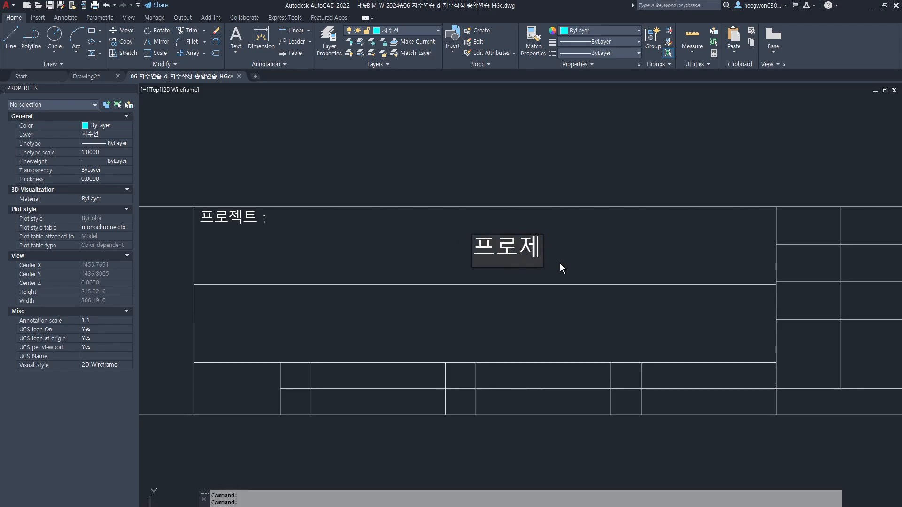
text( 이름을 넣)
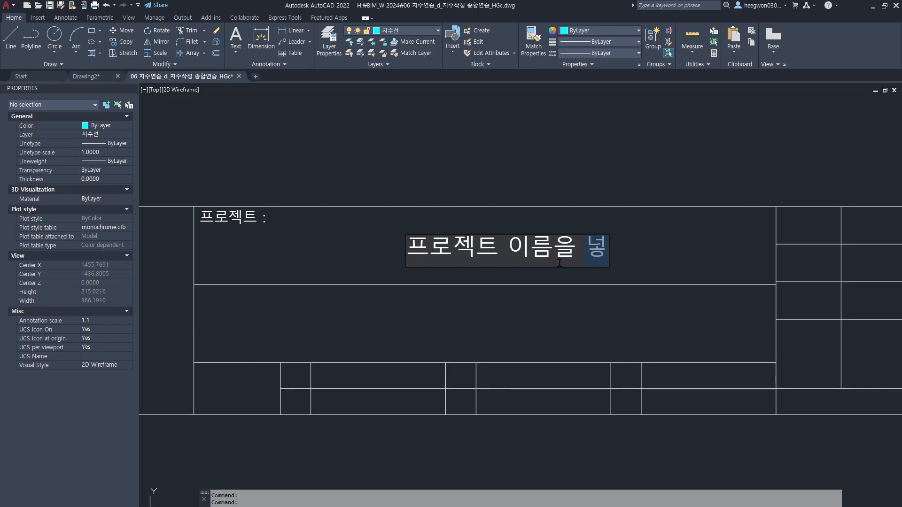
text(으세요.)
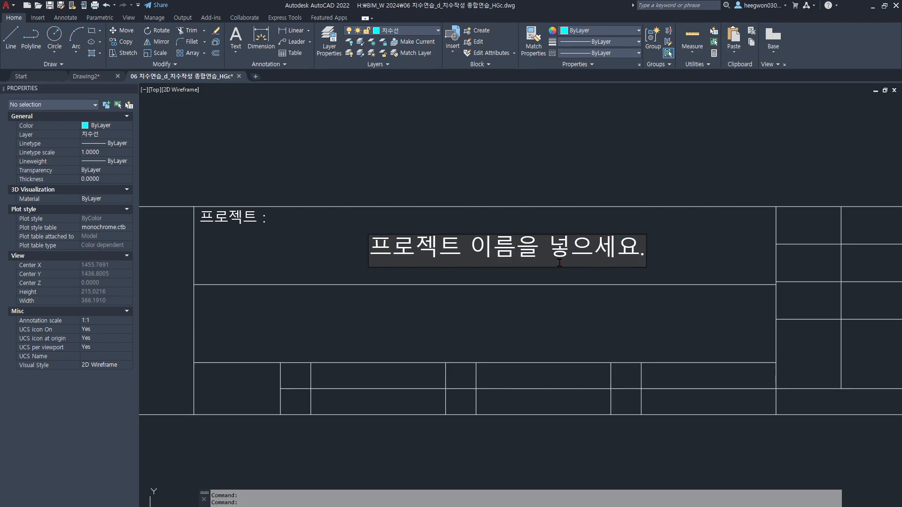
Re-enter "프로젝트 이름을 넣으세요." as the contents of the larger text in the middle of the project cell
key(Escape)
click(525, 254)
text(ㅁ)
key(BackSpace)
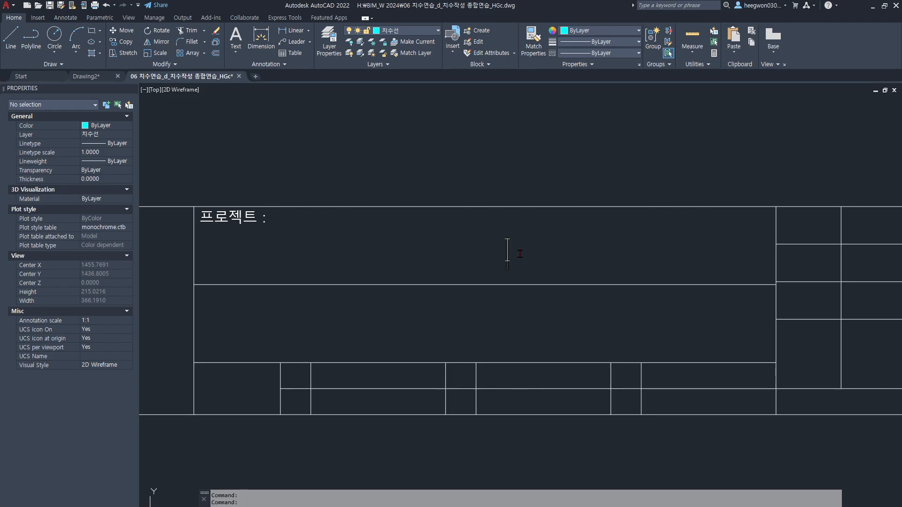
text(프로젝트 이르)
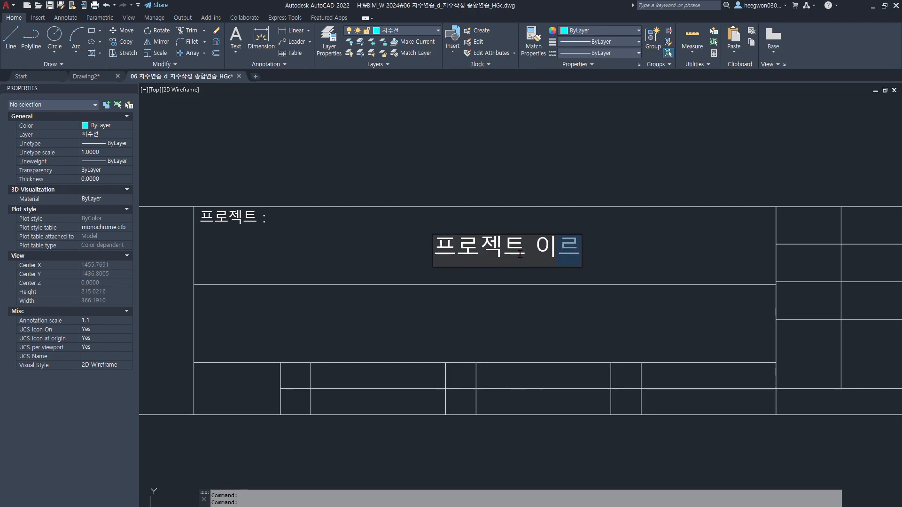
text(ㅁ을 넣으세요)
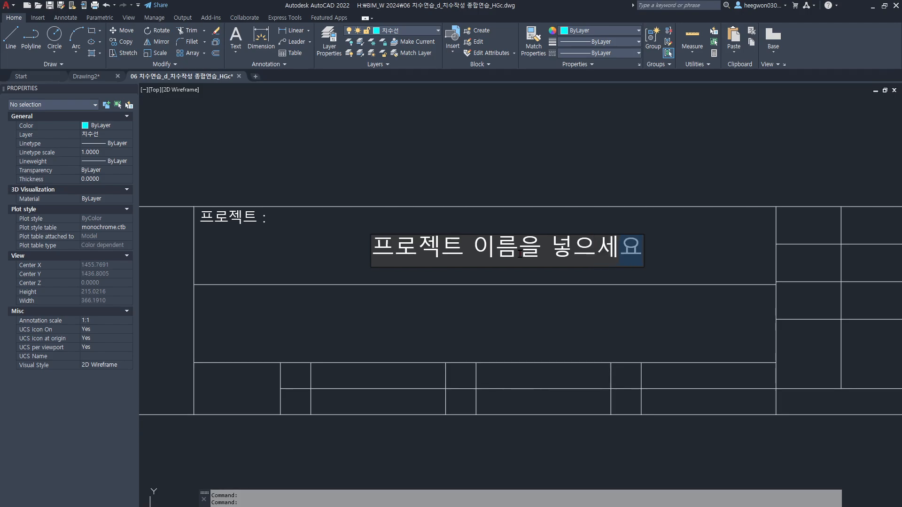
text(.)
key(Return)
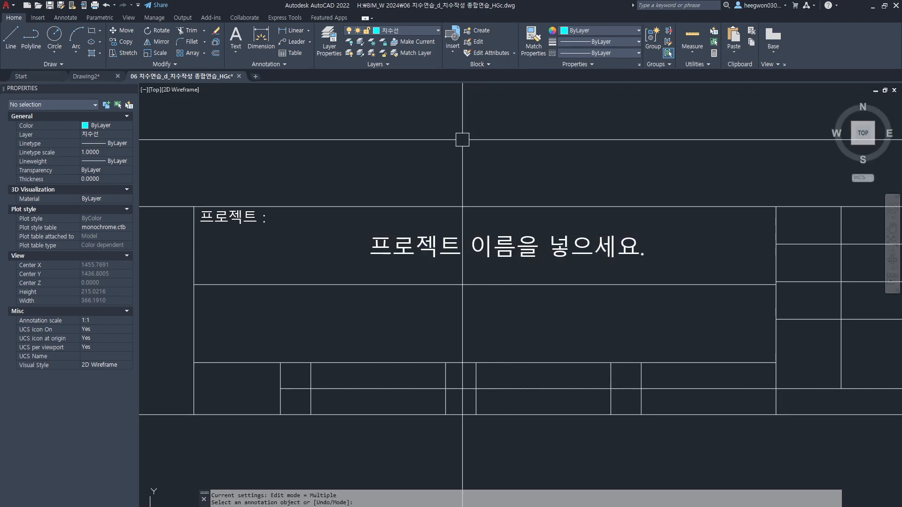
Replace the larger text's contents in the project cell with "2025 A 프로젝트"
middle_drag(490, 146, 571, 153)
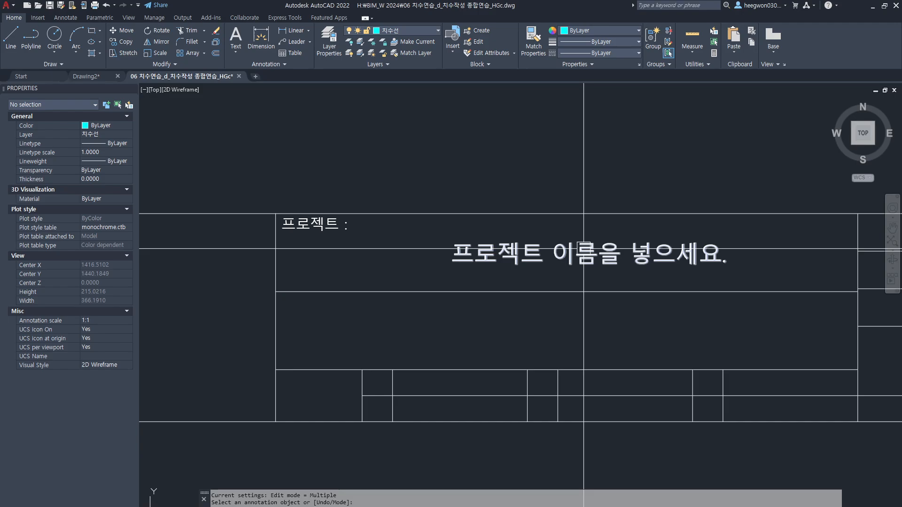
key(Escape)
double_click(583, 254)
text(2025)
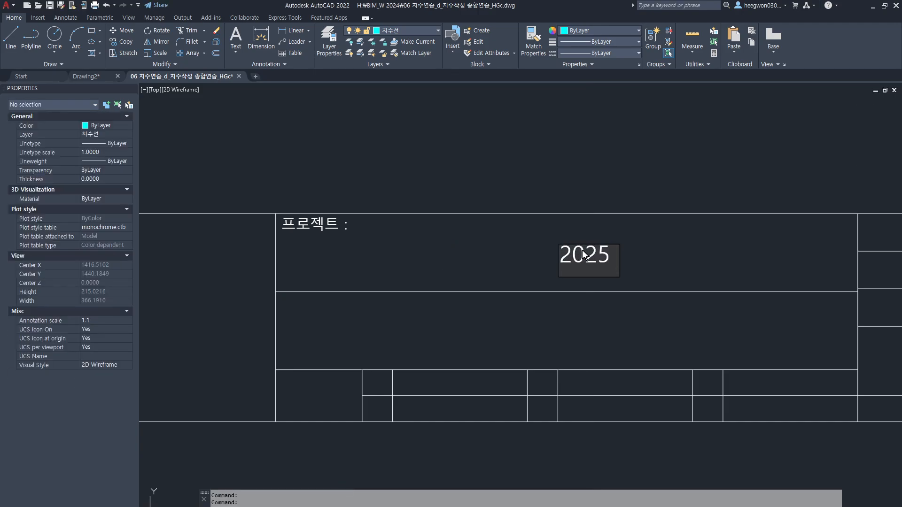
text( ㅁ)
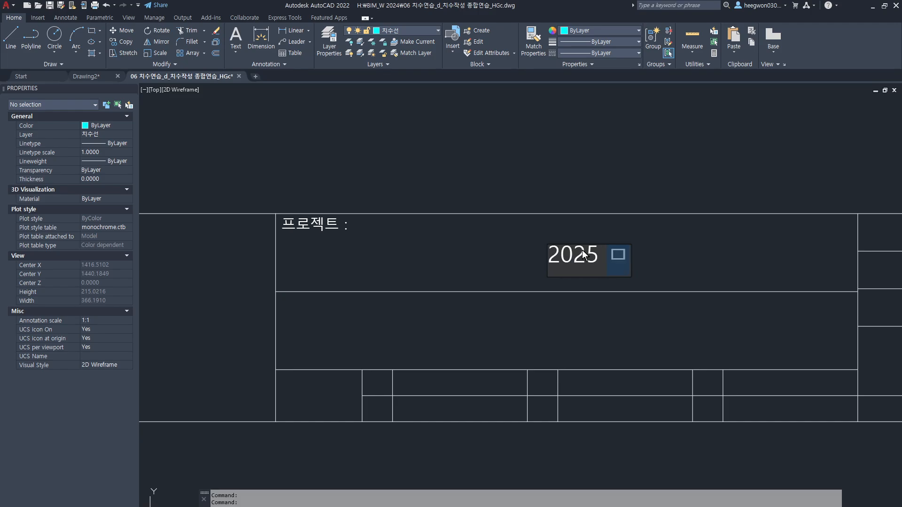
key(BackSpace)
text(a)
key(BackSpace)
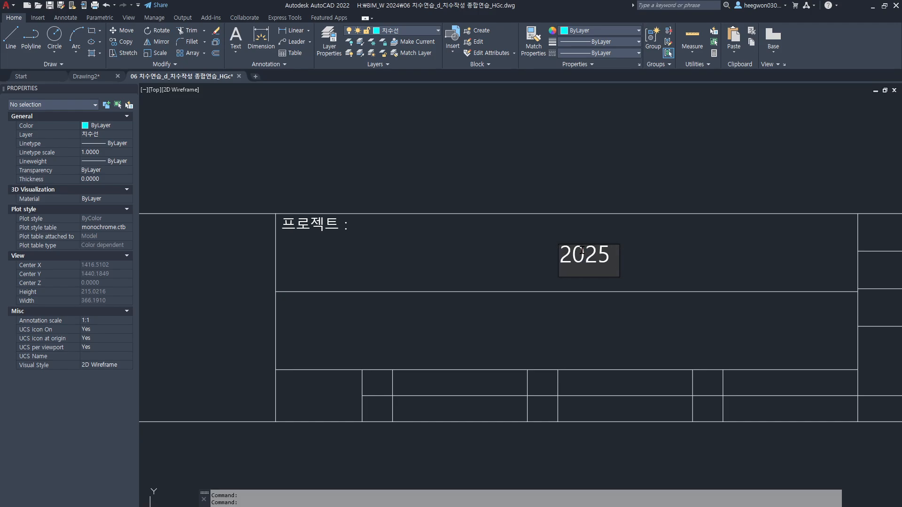
text(A 프로)
text(제ㅌ)
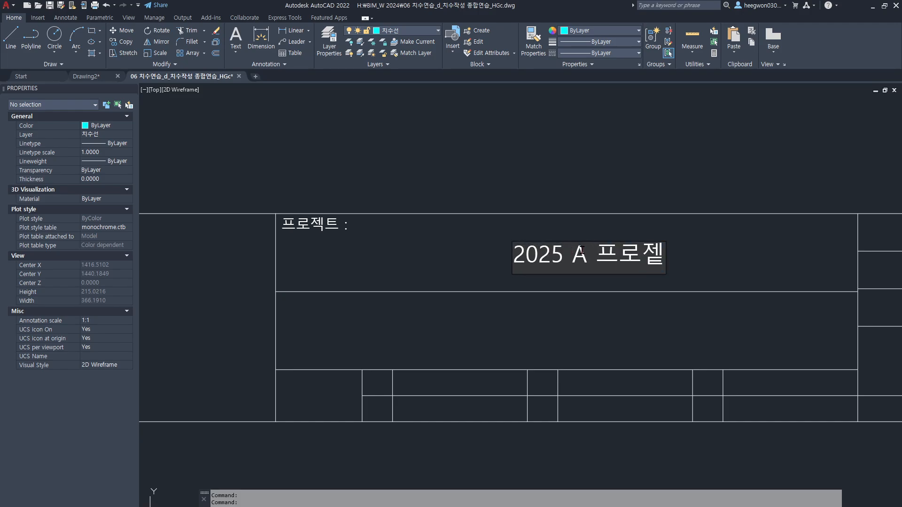
key(BackSpace)
text(ㄱ트)
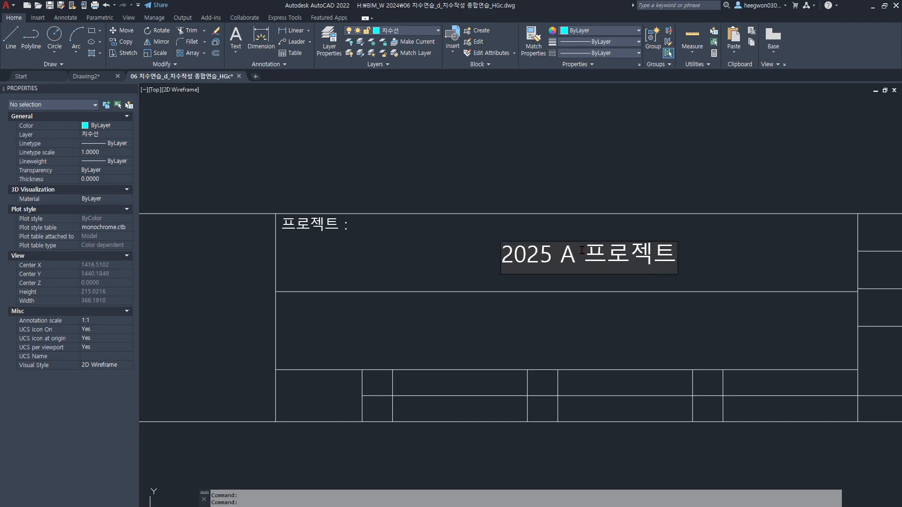
key(Return)
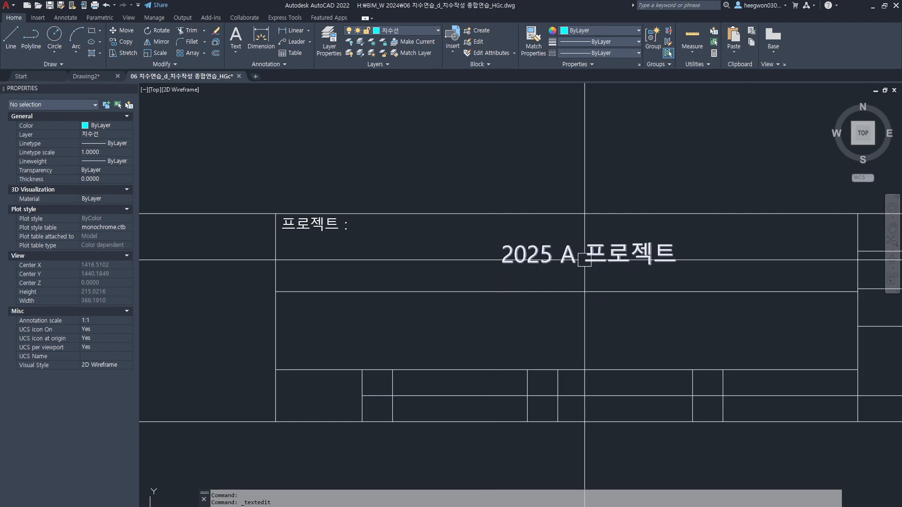
key(Escape)
text(ㅐㅔㅗ)
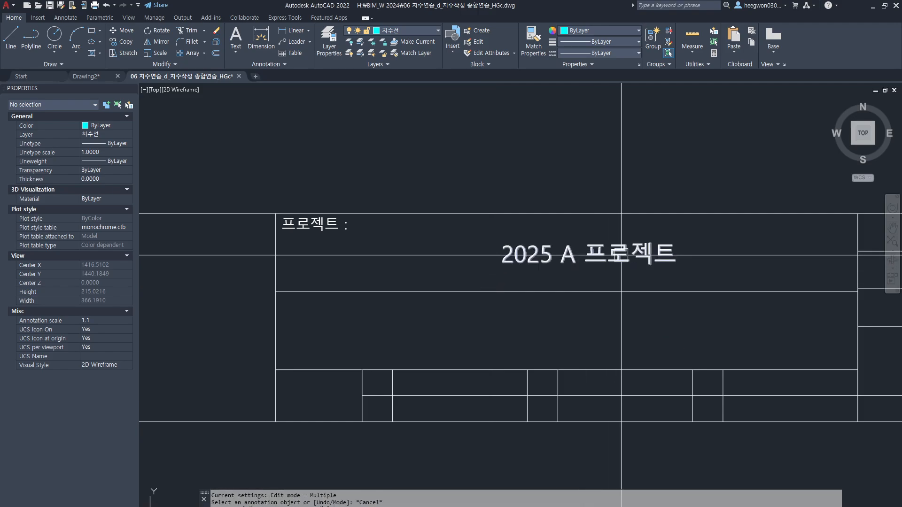
key(Return)
text(copy)
key(Return)
click(617, 255)
key(Return)
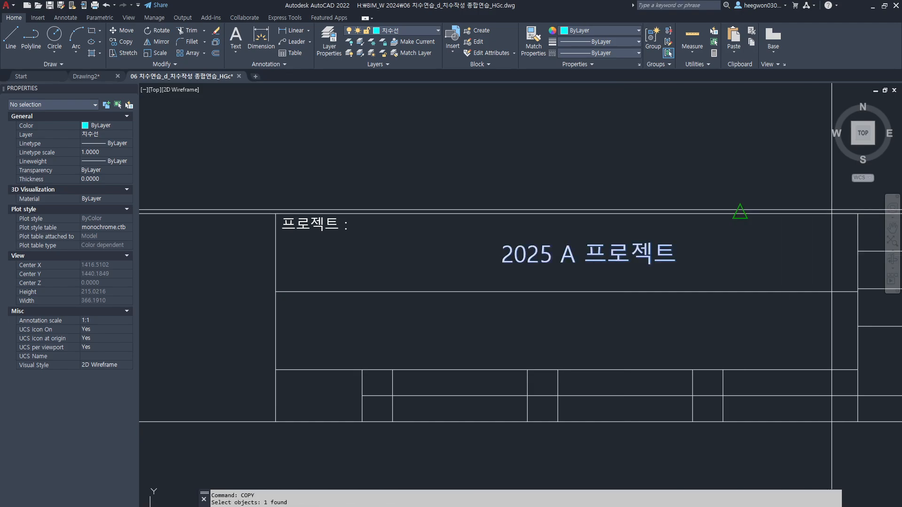
click(833, 213)
key(Escape)
Copy the "2025 A 프로젝트" text into the cell below, using the two cells' upper-right corners as reference points
key(space)
click(642, 269)
key(space)
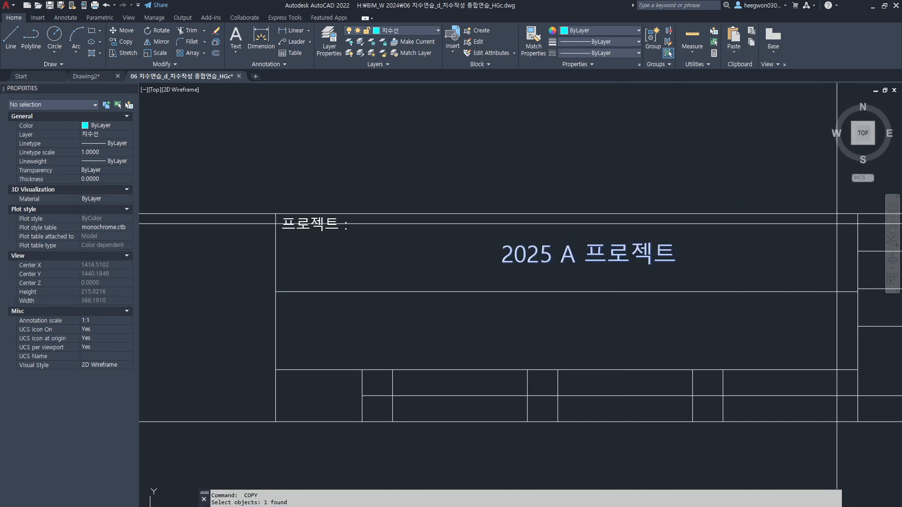
click(858, 214)
click(857, 291)
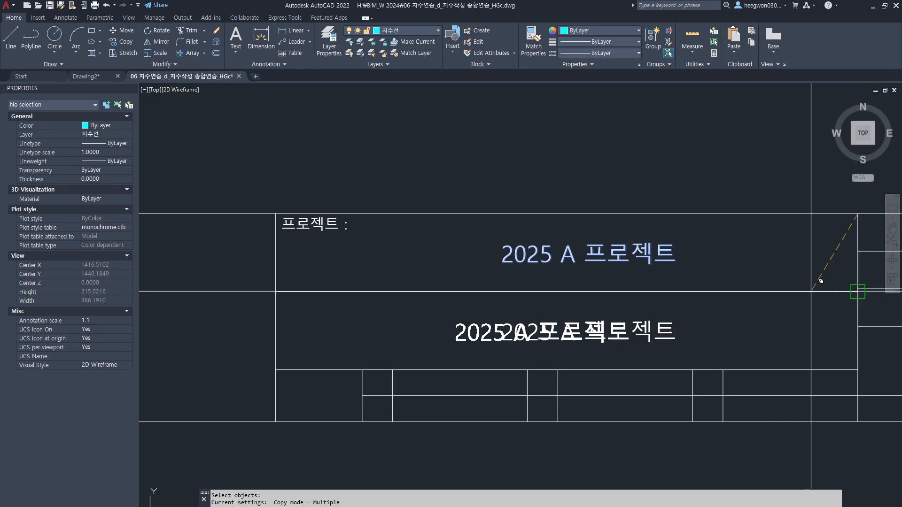
Copy the small "프로젝트 :" label into the cell below, using the two cells' upper-left corners as reference points
key(space)
click(329, 232)
key(space)
click(275, 214)
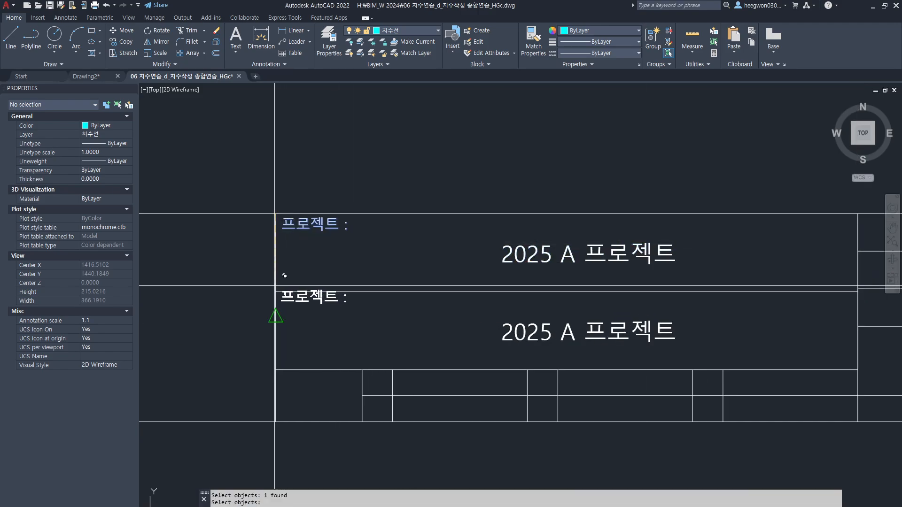
click(275, 292)
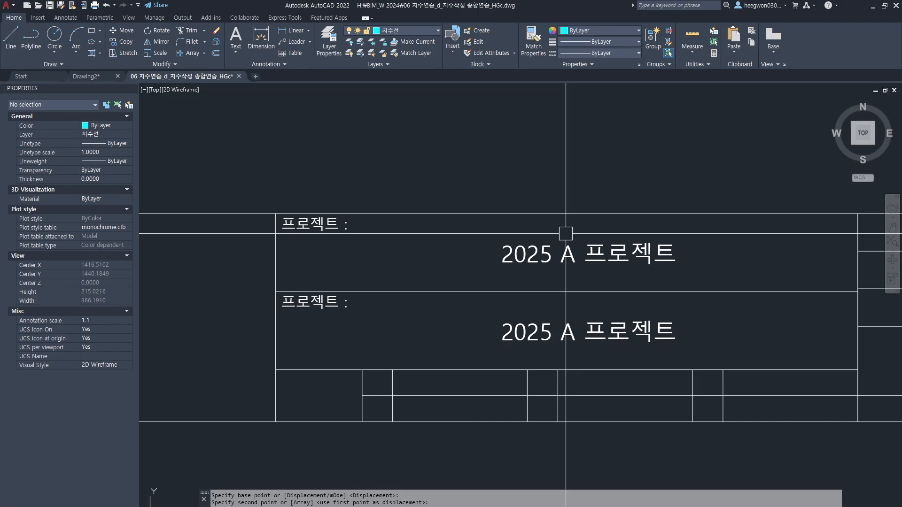
scroll(540, 216, down, 5)
scroll(741, 242, up, 2)
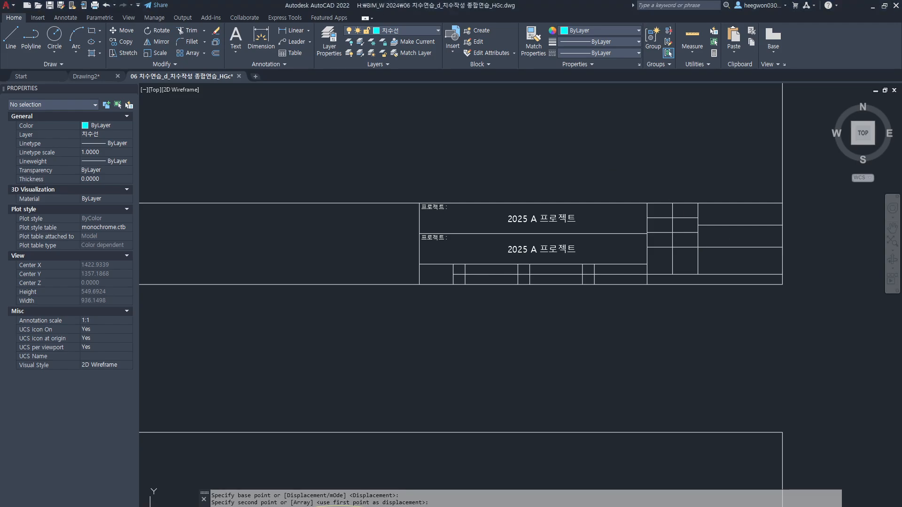
scroll(465, 193, up, 3)
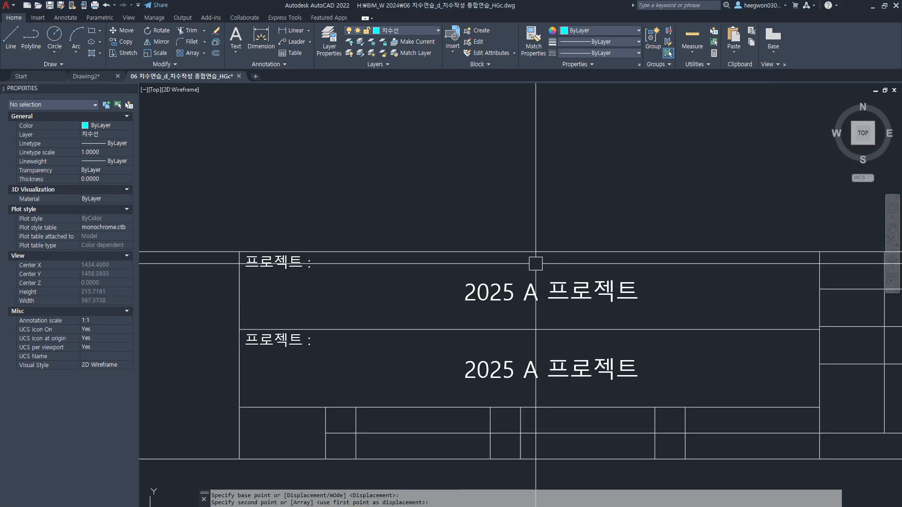
middle_drag(465, 183, 473, 195)
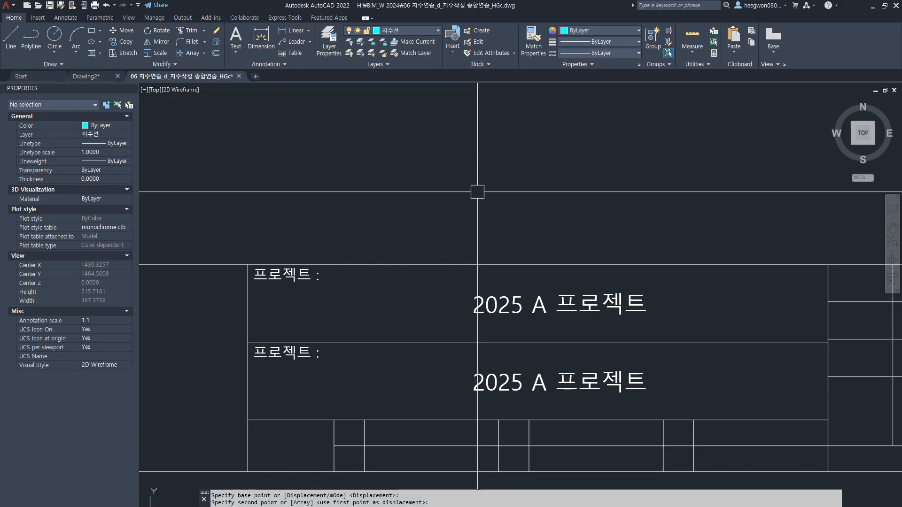
click(477, 191)
key(Escape)
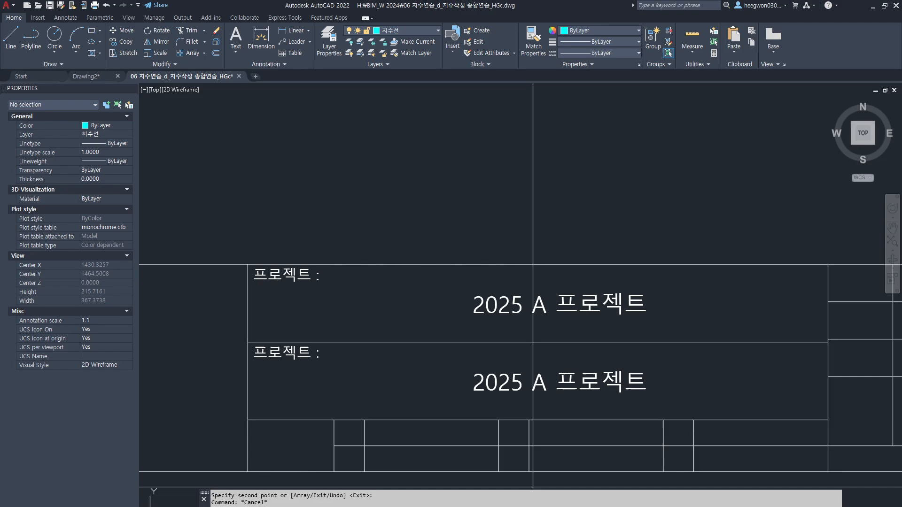
text(TEXT)
key(Return)
text(j)
key(Return)
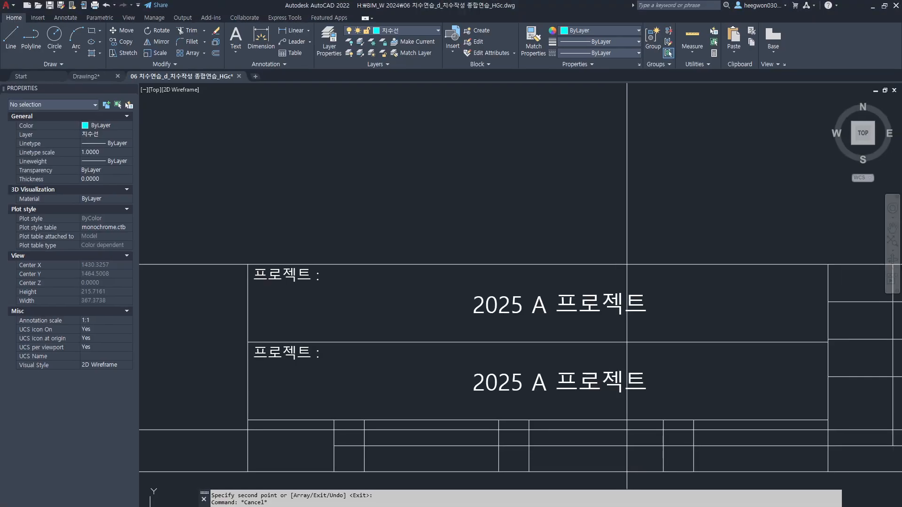
Place a single-line text with Middle center justification, height 20 and rotation 0 in the rightmost wide upper-row cell beneath the second project cell
text(text)
key(Return)
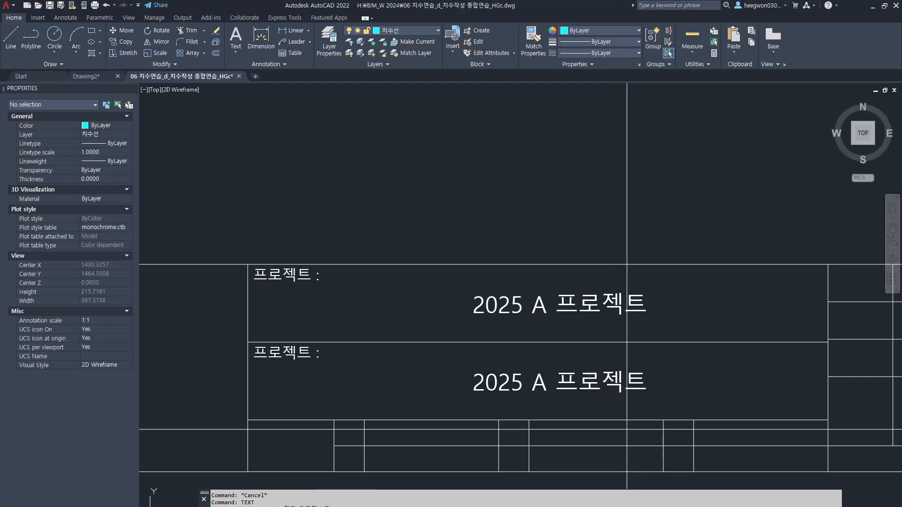
scroll(575, 217, up, 5)
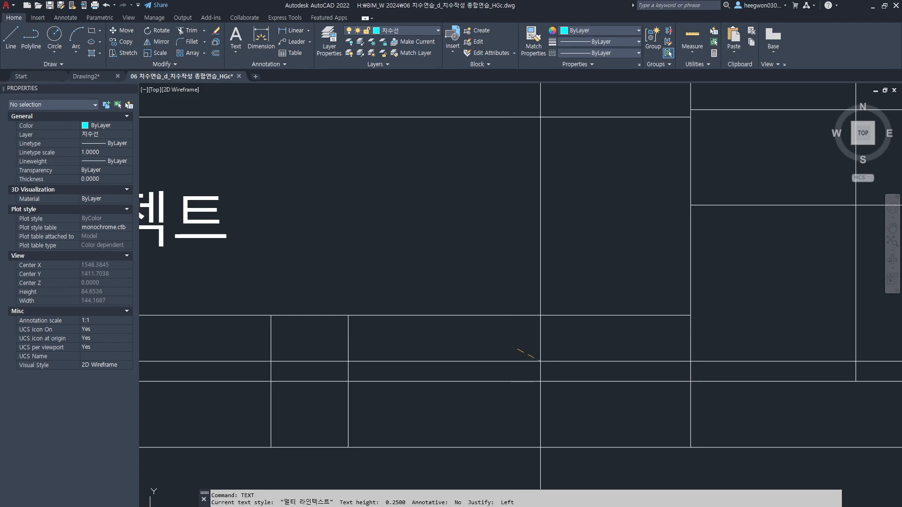
text(j)
key(Return)
text(mc)
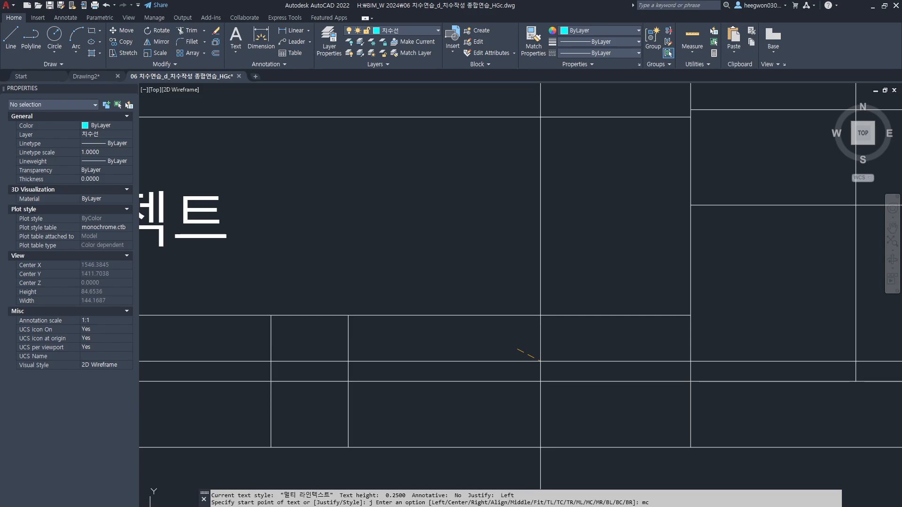
key(Return)
click(540, 365)
Enter "입력" as the contents of the single-line text and finish it
text(d)
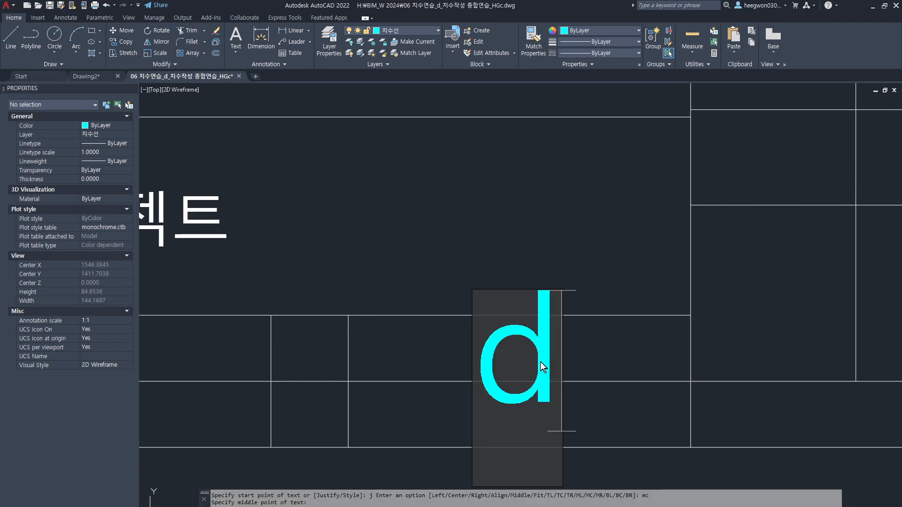
text(lqfur)
key(ctrl+a)
text(입력)
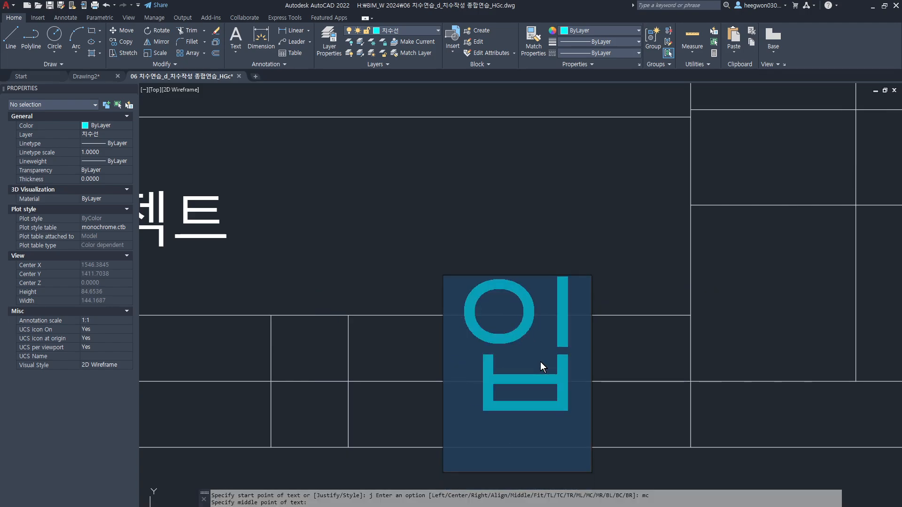
key(Return)
key(Return)
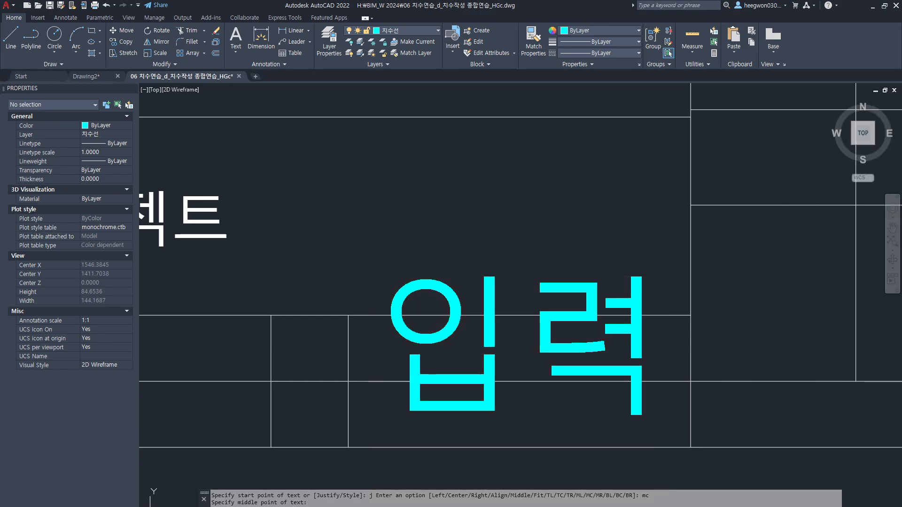
Set the height of the "입력" text to 5
click(493, 286)
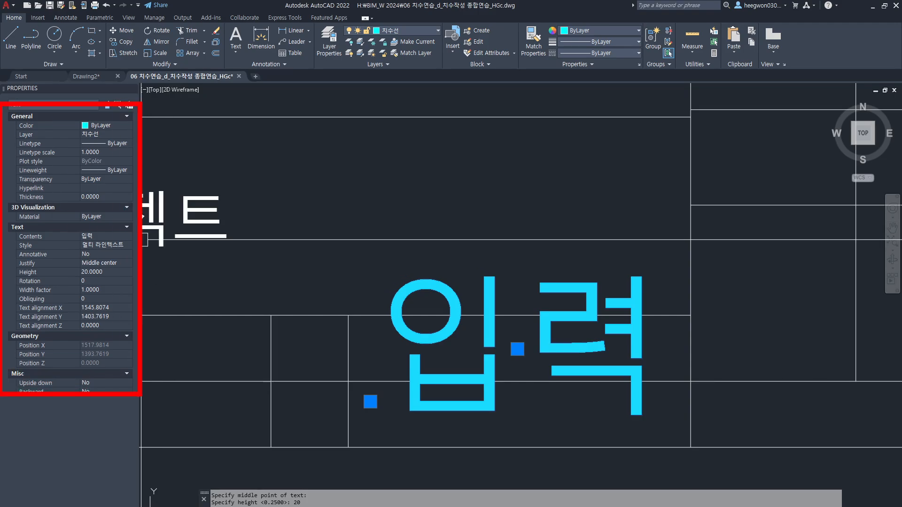
click(116, 273)
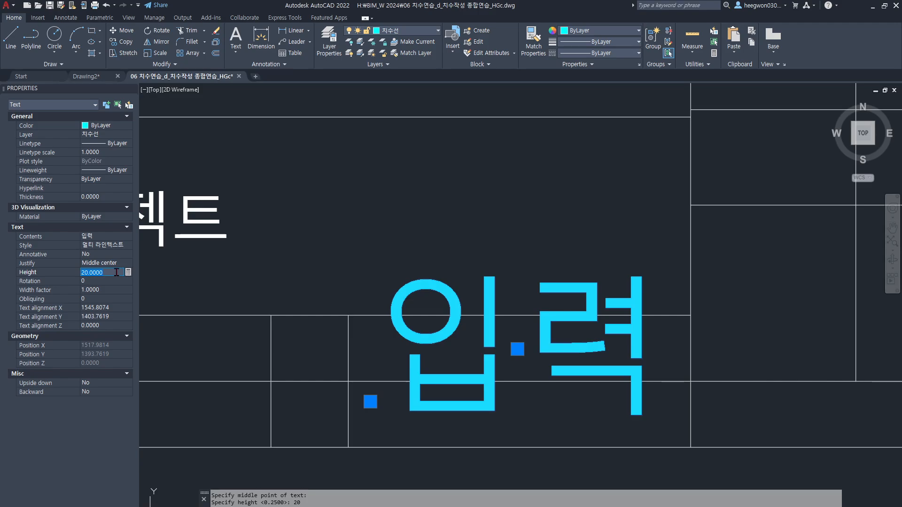
text(5)
key(Return)
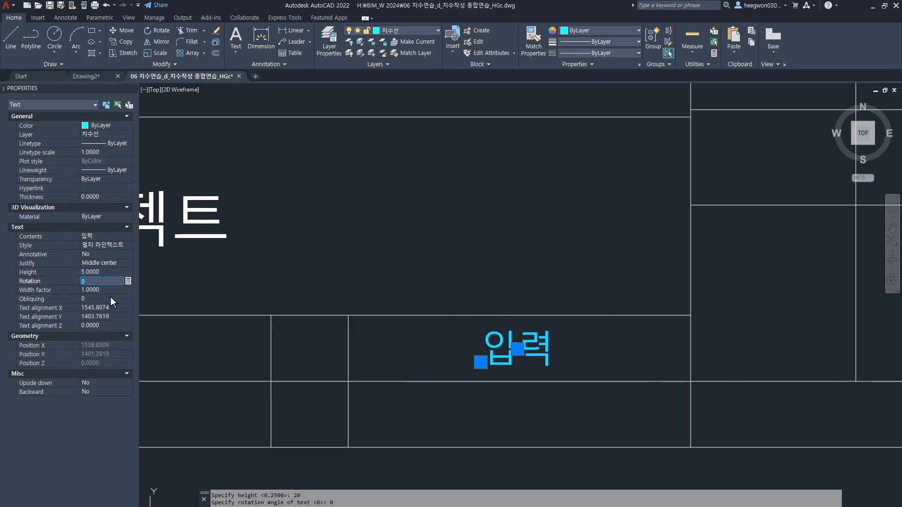
Examine the justification options and text properties of the "입력" text
click(105, 262)
click(123, 263)
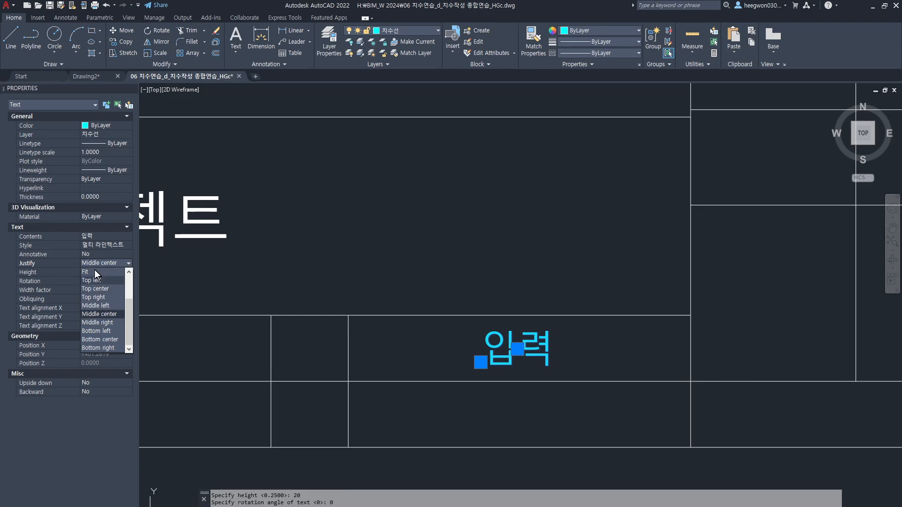
click(105, 289)
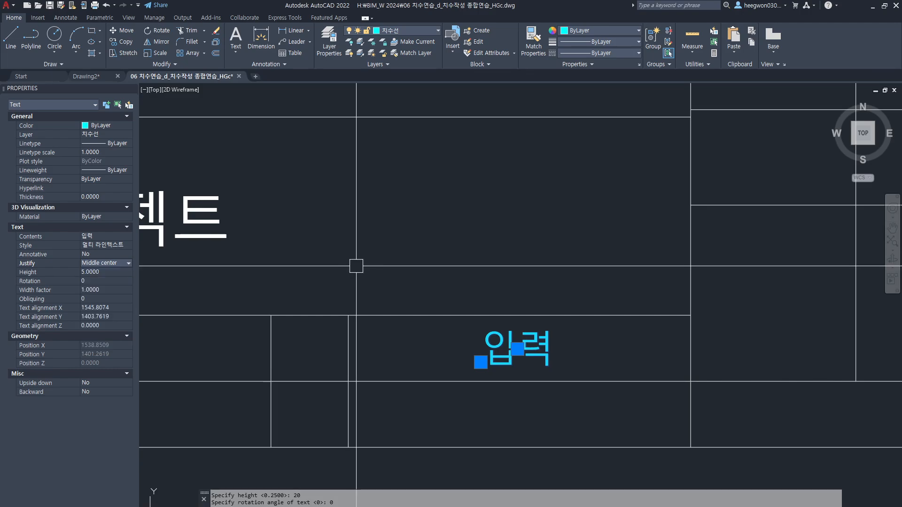
key(Escape)
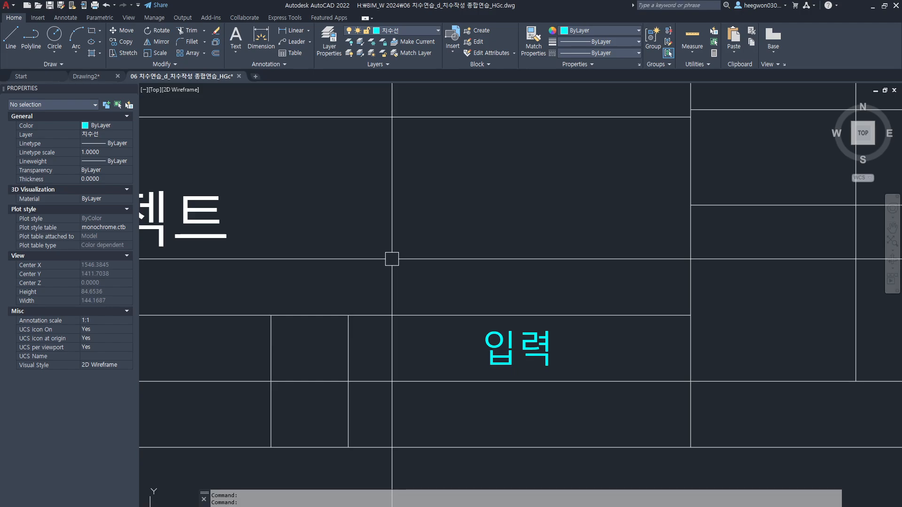
click(516, 368)
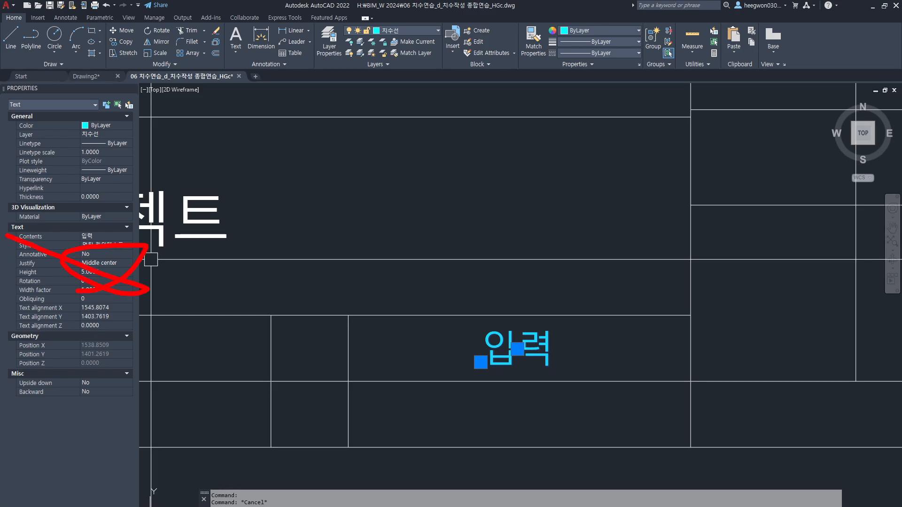
Copy the "입력" text into the cell directly below it, using the cell's upper-left corner as base point
key(Escape)
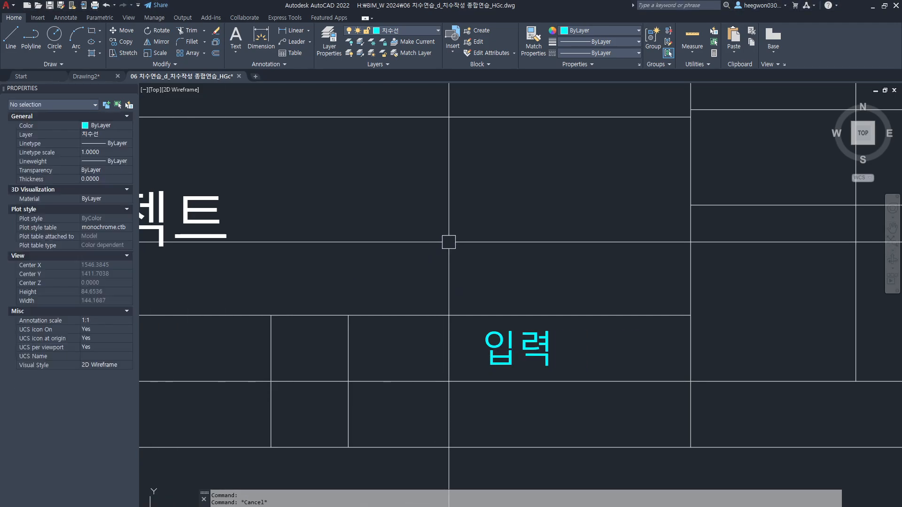
key(Escape)
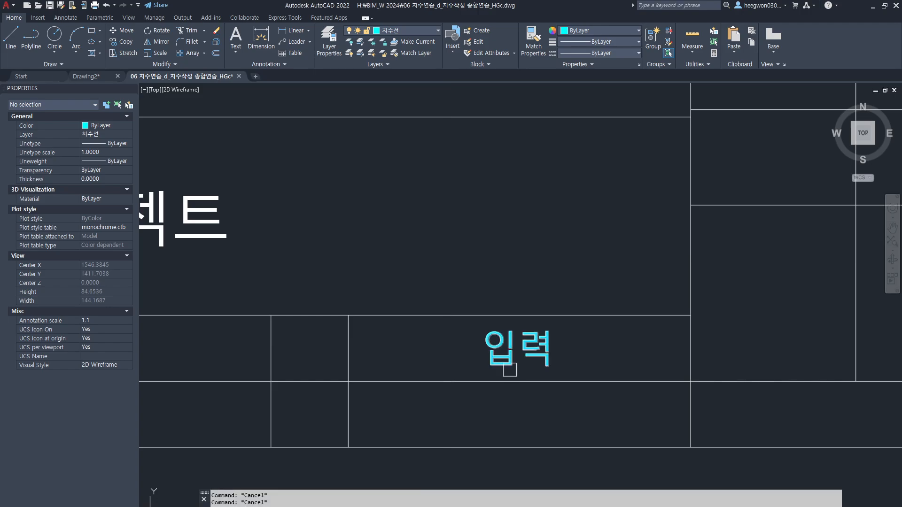
key(space)
click(348, 315)
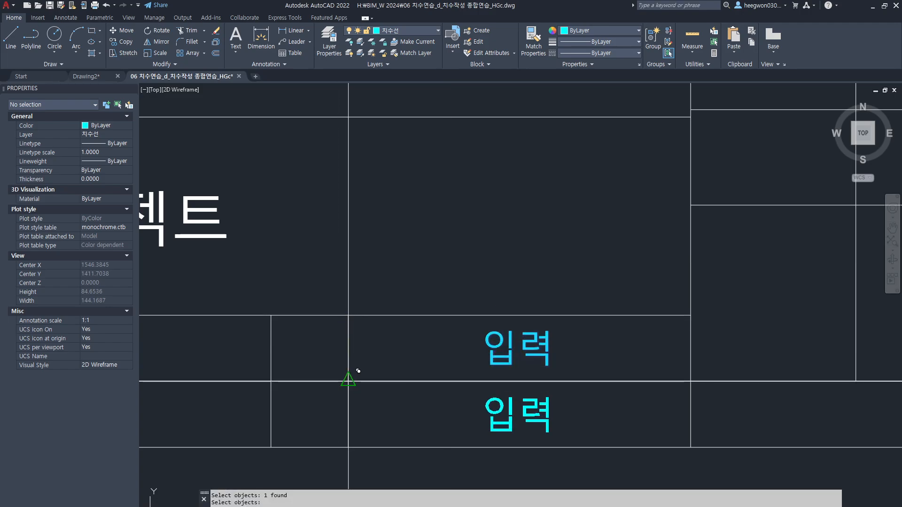
click(348, 382)
Copy both stacked "입력" texts into the next pair of wide cells to their left, aligned by the cell corners
scroll(358, 371, down, 5)
click(396, 306)
click(479, 431)
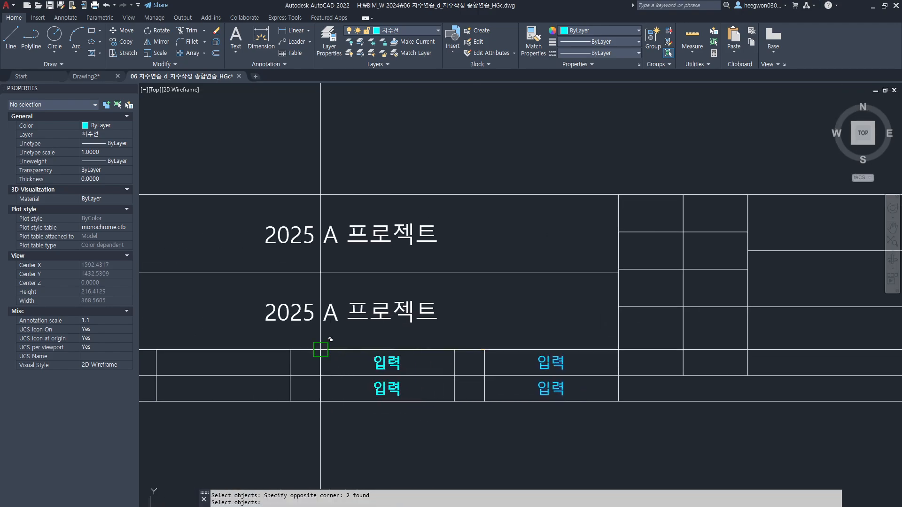
key(space)
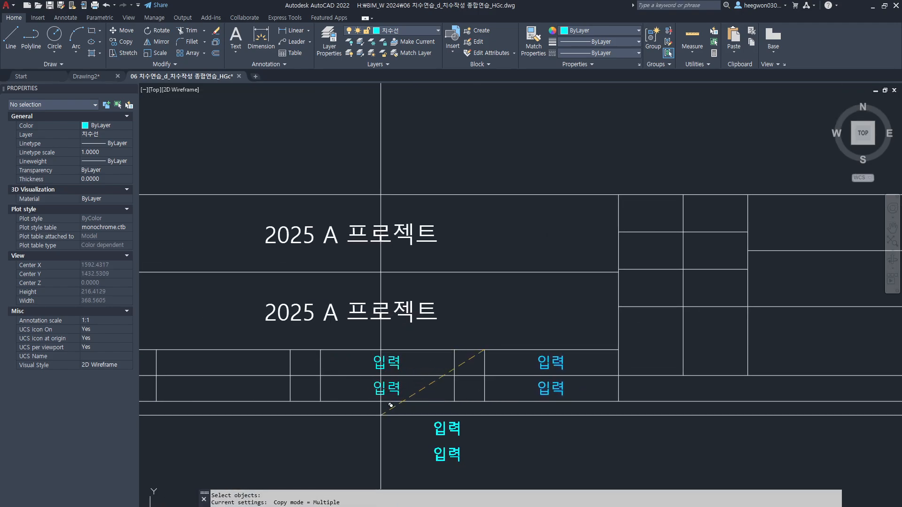
scroll(445, 333, down, 4)
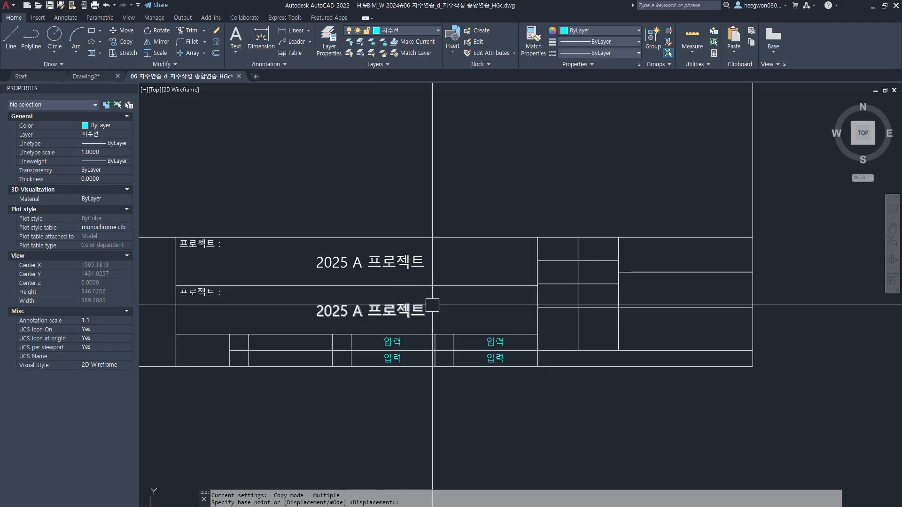
key(Escape)
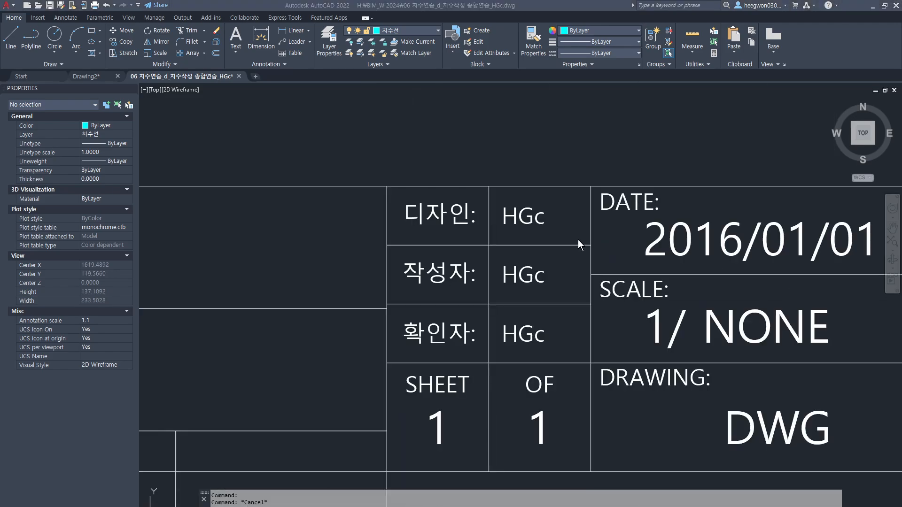
Edit the "작성자:" label in the filled-in title block so it reads "작성자 이름:"
scroll(437, 221, up, 2)
click(444, 212)
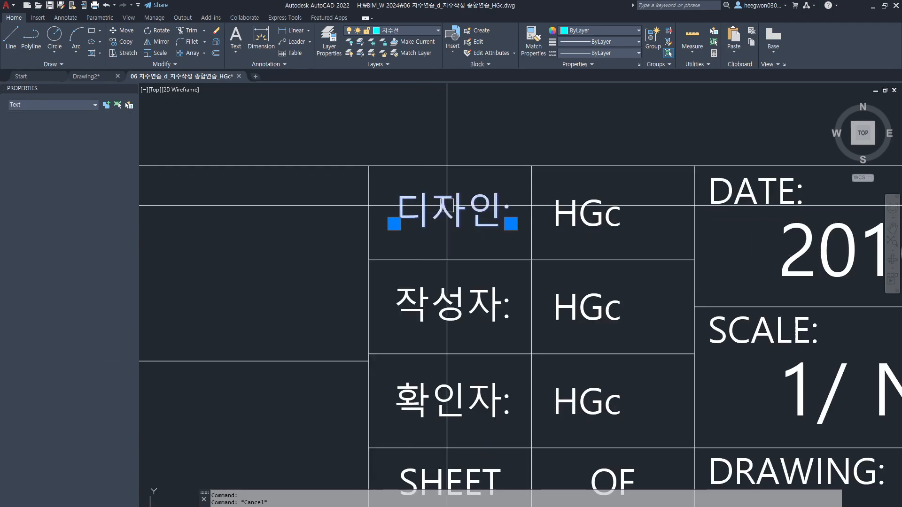
key(Escape)
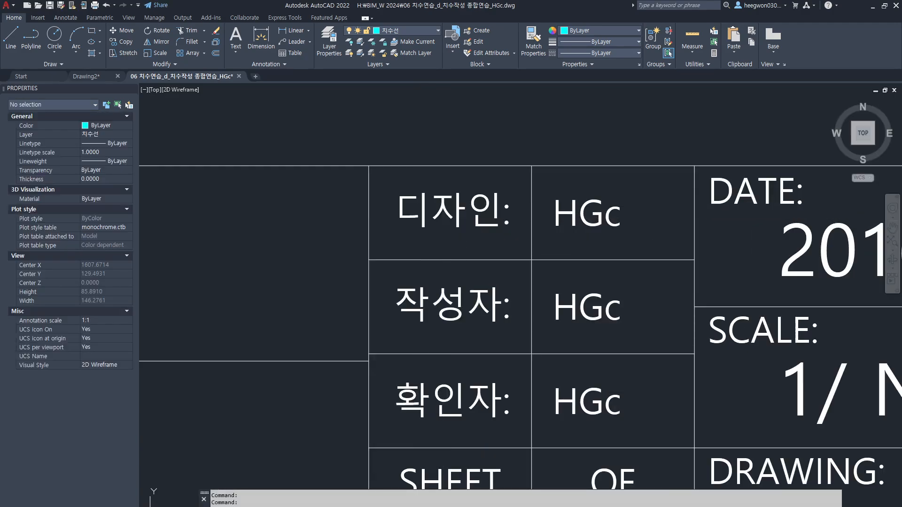
double_click(451, 303)
click(497, 306)
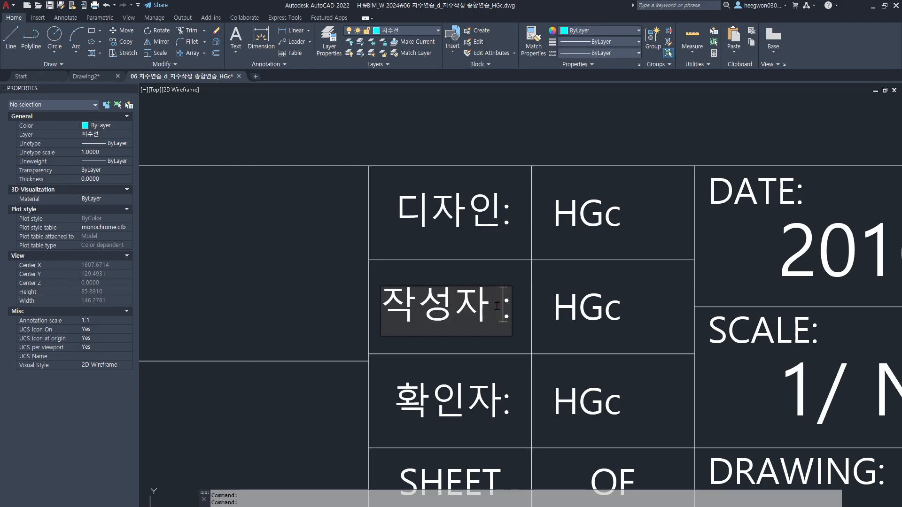
text(dlfma)
key(BackSpace)
key(BackSpace)
key(BackSpace)
key(BackSpace)
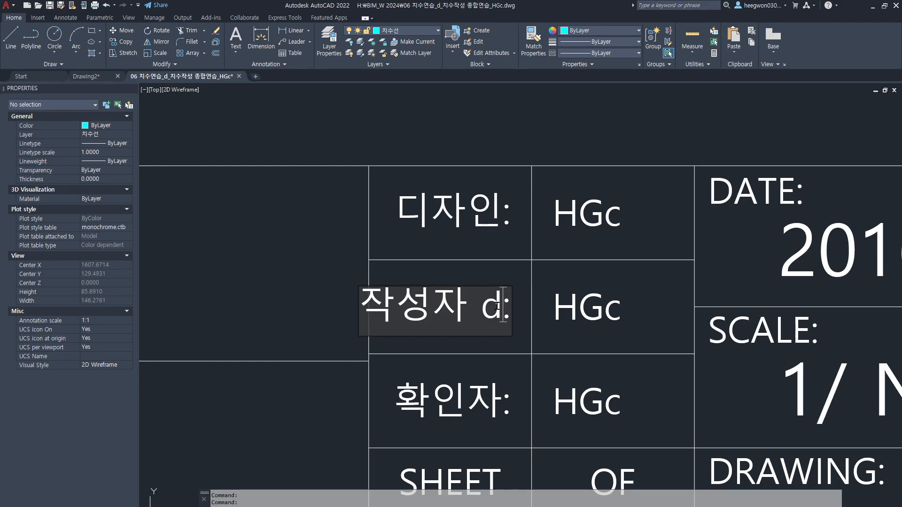
key(BackSpace)
text(이름)
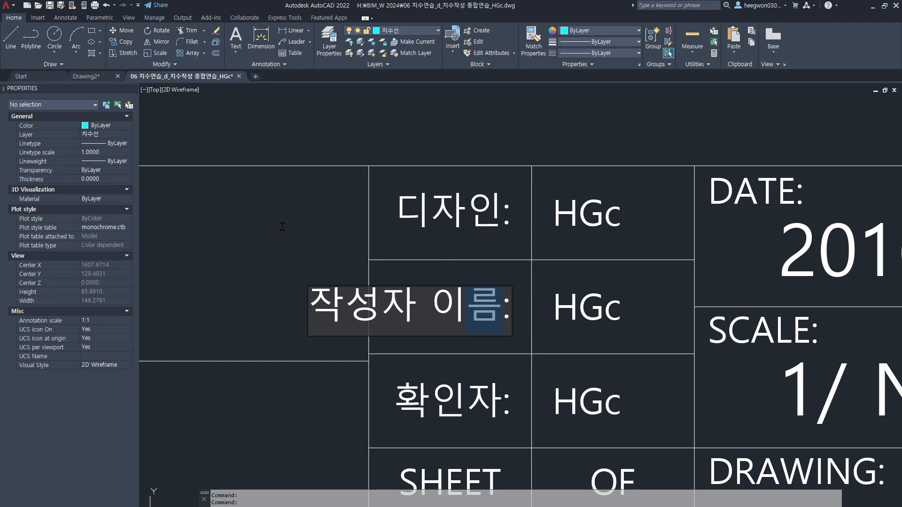
click(282, 226)
key(Escape)
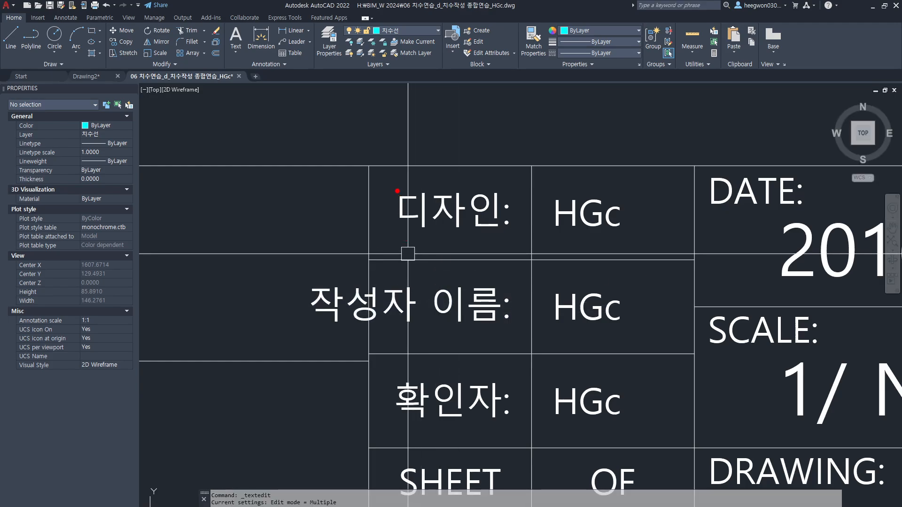
drag(396, 175, 397, 343)
drag(503, 178, 503, 396)
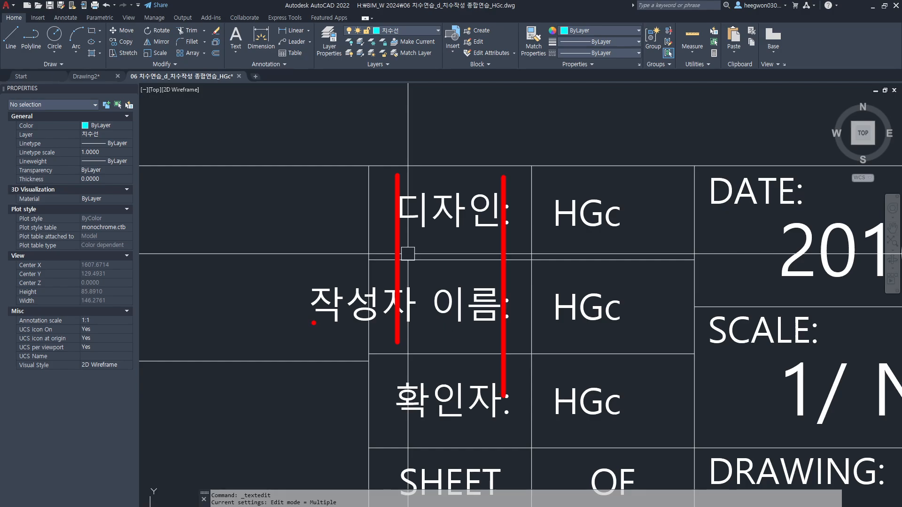
drag(313, 323, 518, 322)
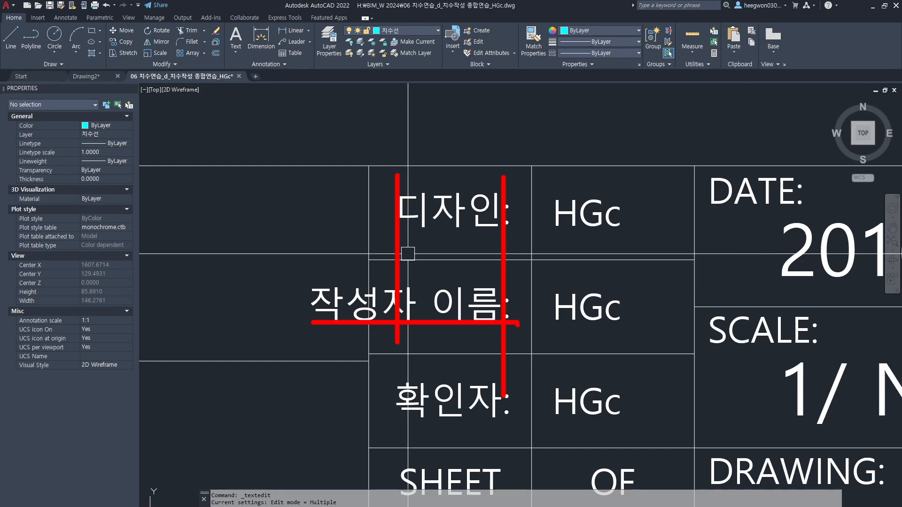
Set the "작성자 이름:" text's justification to Aligned and move both its end points to match the width of the "디자인:" label
key(Escape)
click(483, 306)
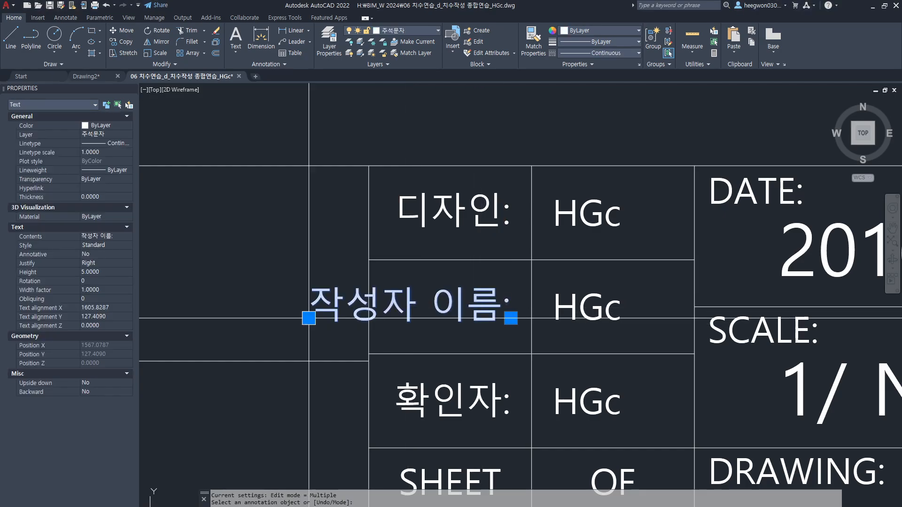
click(126, 263)
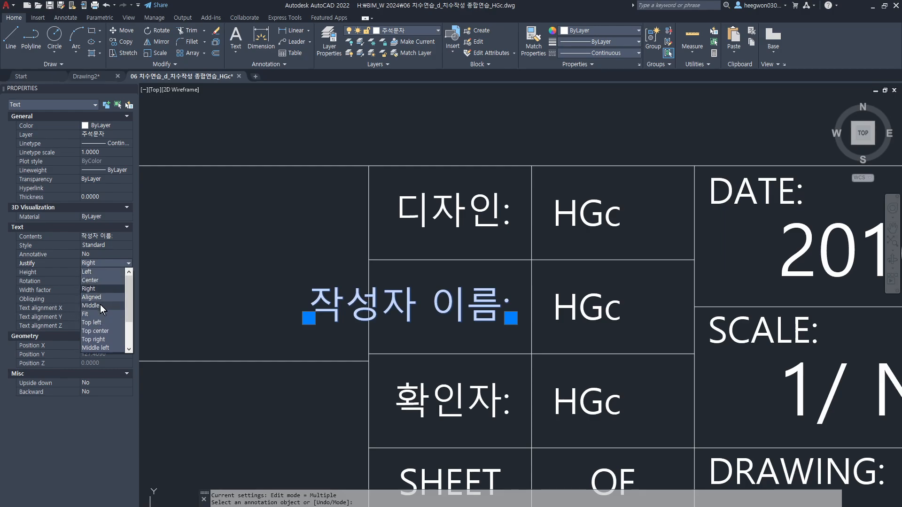
click(101, 297)
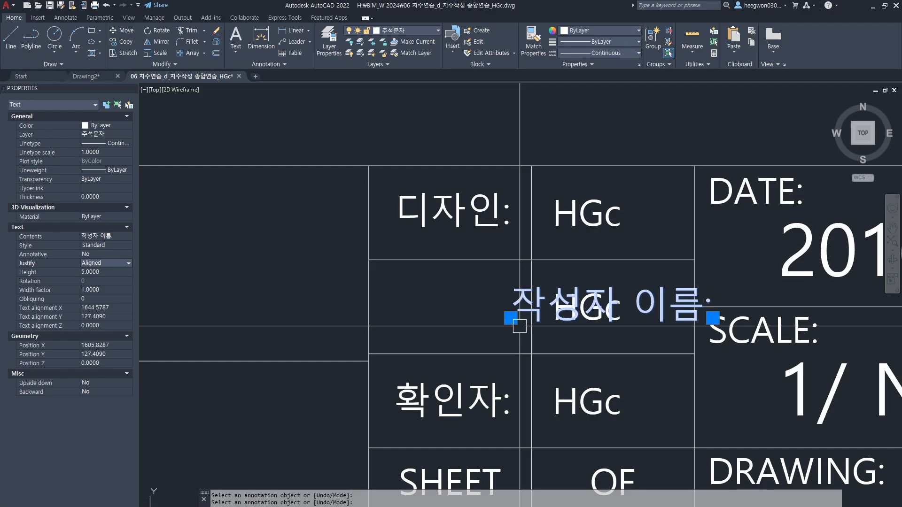
click(398, 322)
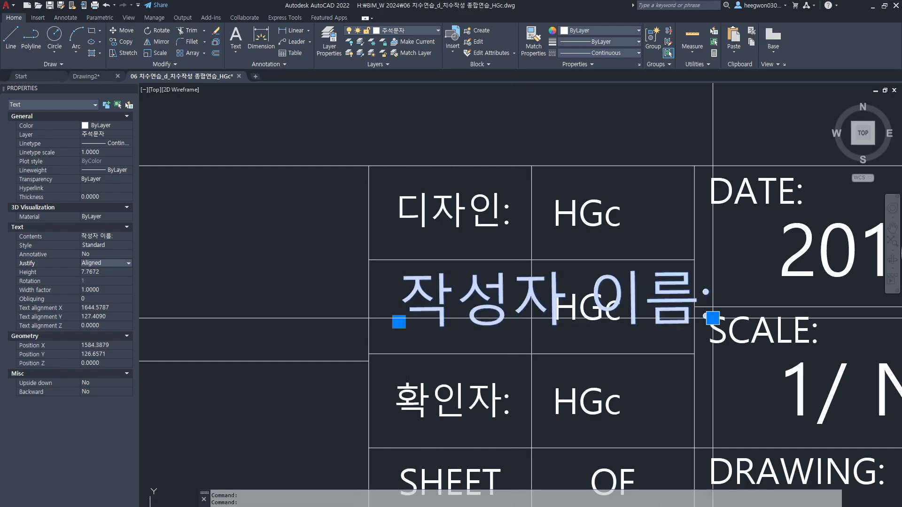
click(712, 318)
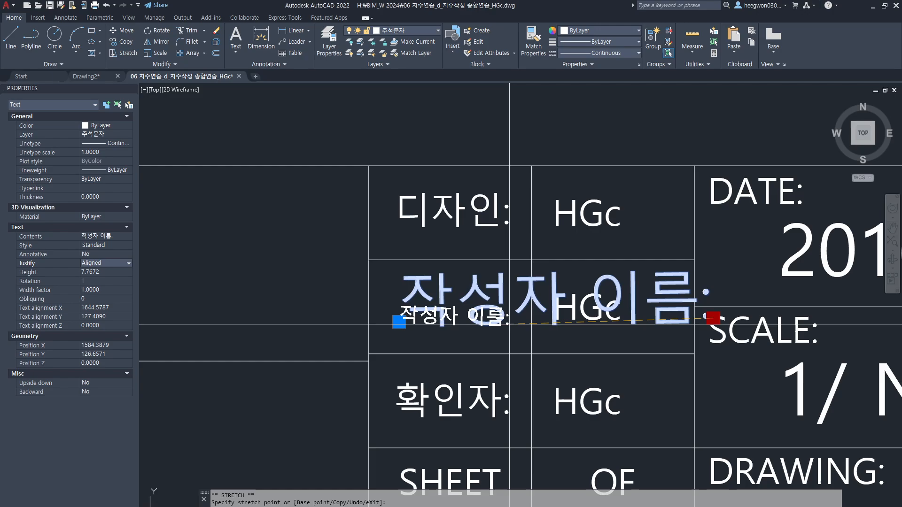
key(F8)
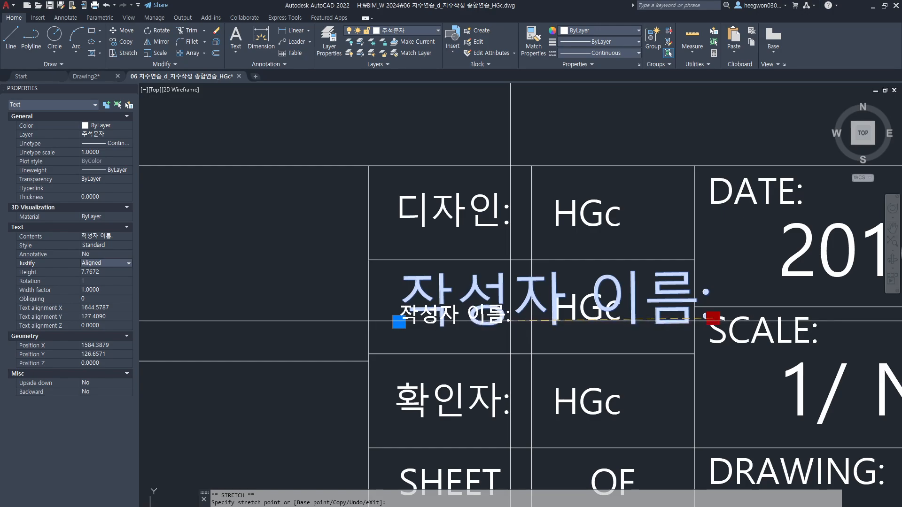
click(510, 321)
shift+drag(398, 347, 398, 348)
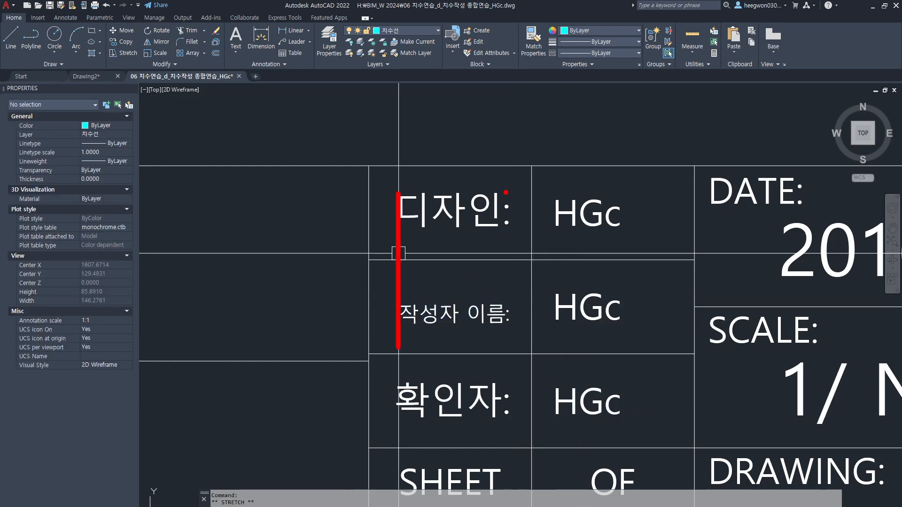
shift+drag(507, 196, 507, 333)
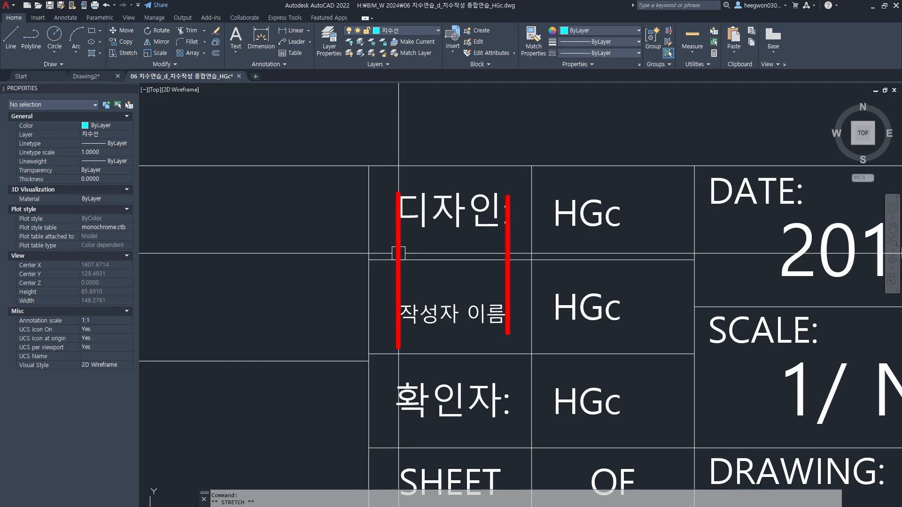
Change the justification of the "작성자 이름:" text to Fit
click(451, 313)
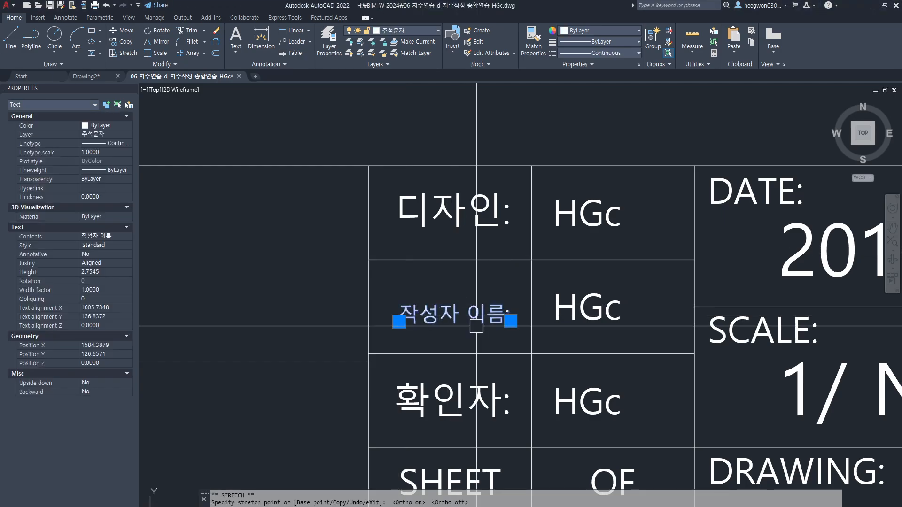
click(126, 262)
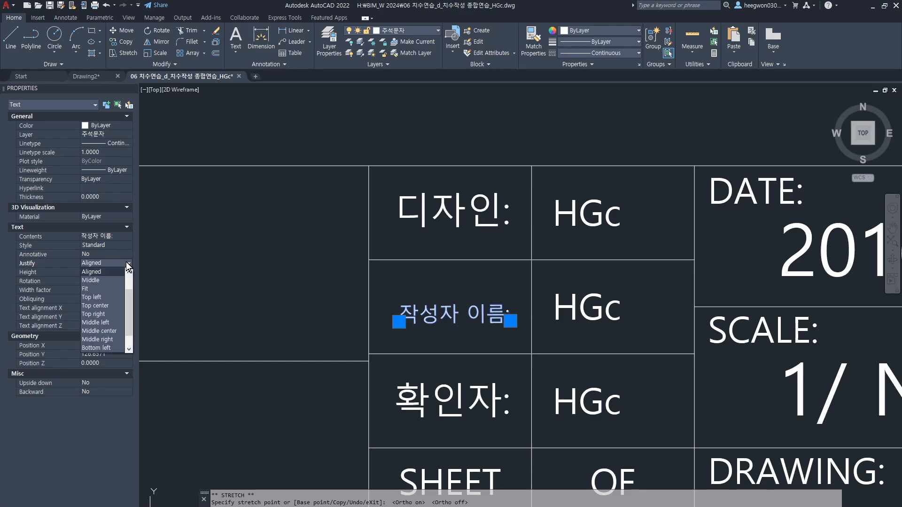
click(103, 288)
key(Escape)
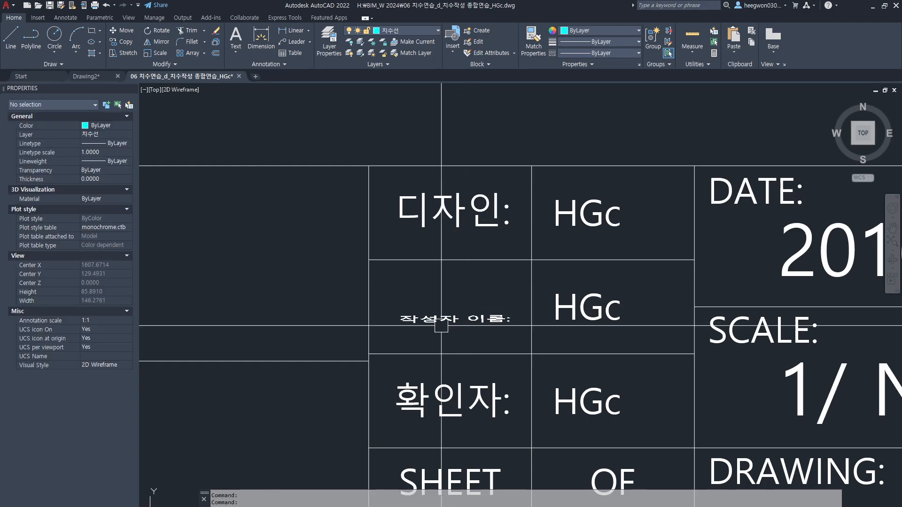
Set the height of the "작성자 이름:" text successively to 3, 5 and finally 6
click(441, 324)
click(111, 271)
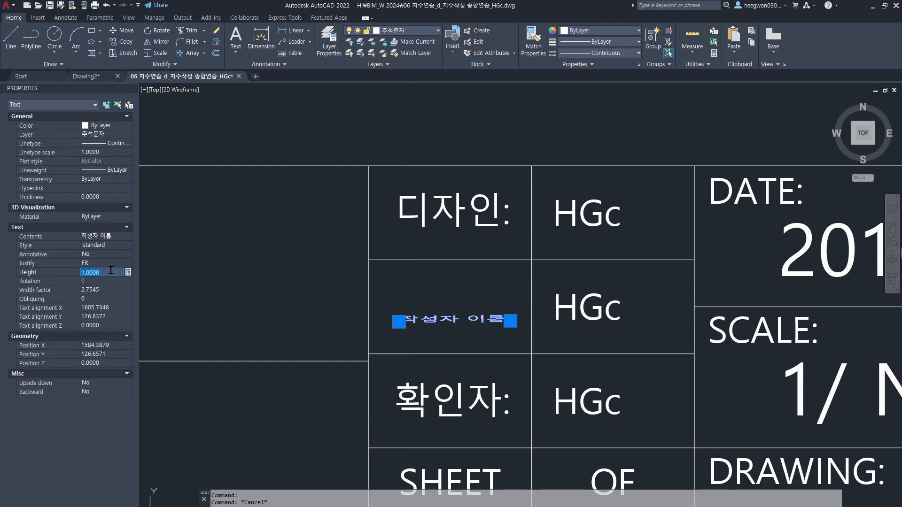
text(3)
key(Return)
click(111, 271)
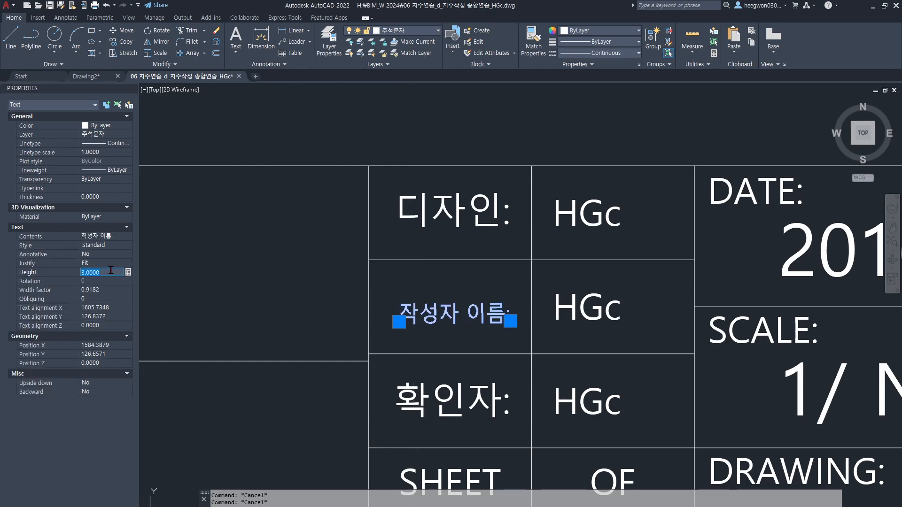
text(5)
key(Return)
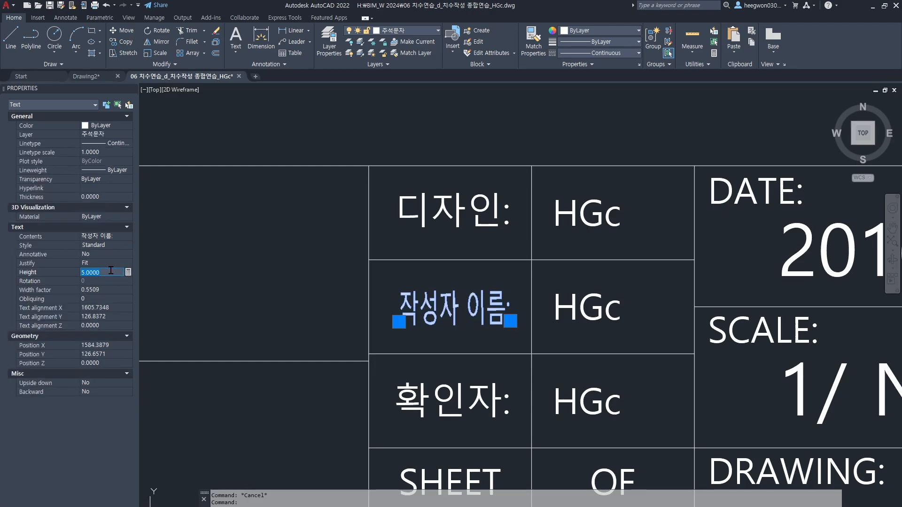
key(Return)
key(Escape)
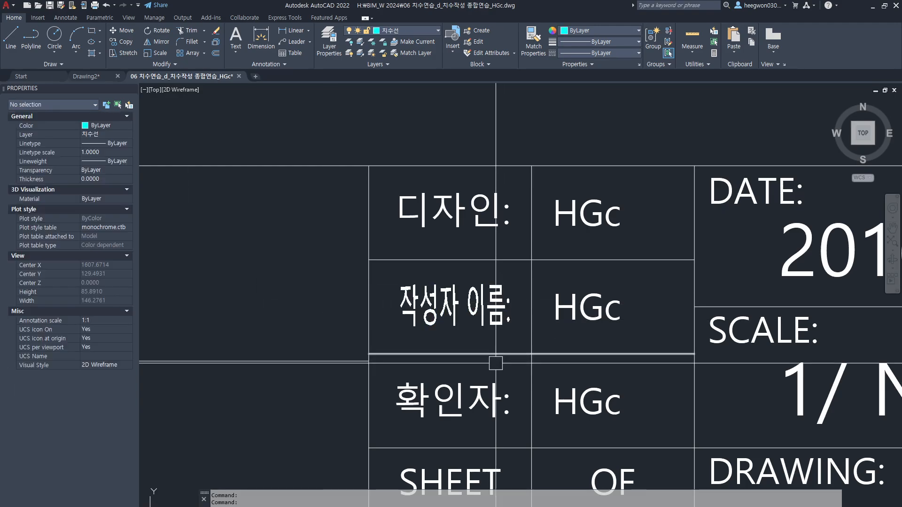
drag(398, 330, 537, 344)
drag(397, 186, 396, 356)
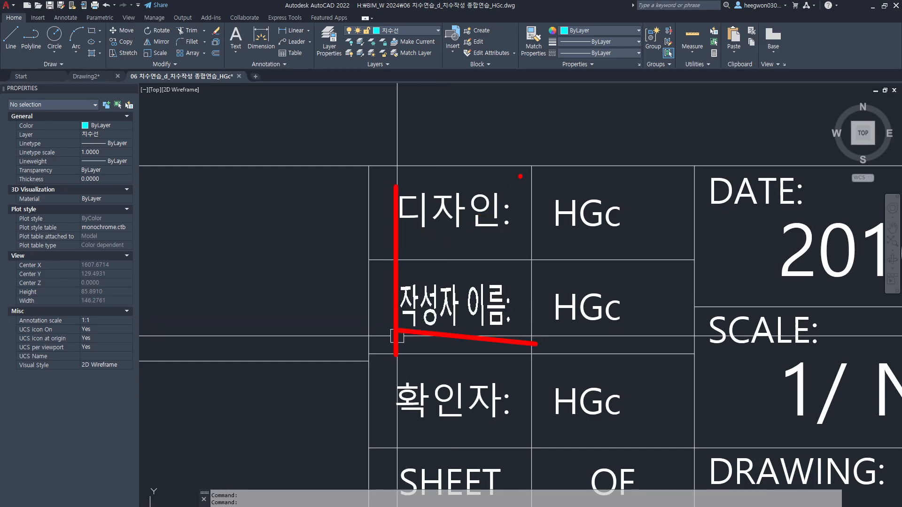
drag(520, 176, 520, 400)
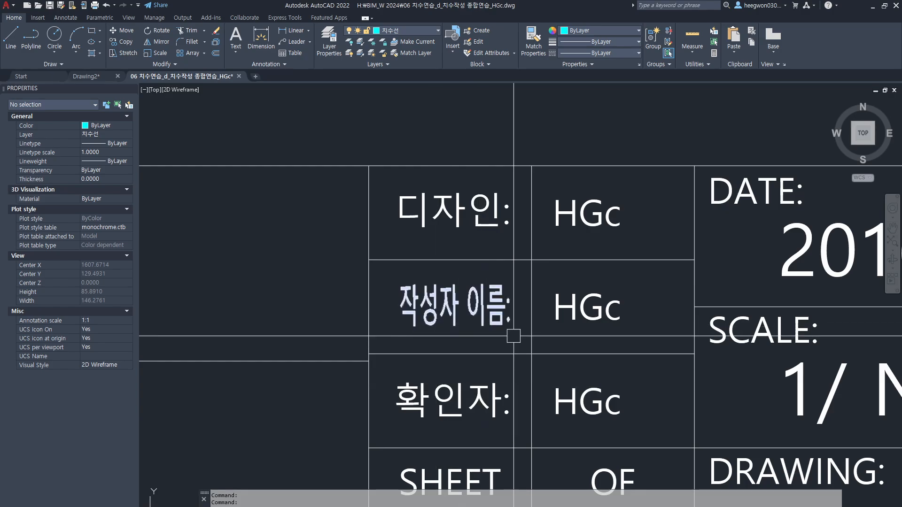
Examine the "작성자 이름:" text's fit within its title block cell and its text properties
middle_drag(547, 365, 500, 358)
scroll(500, 358, down, 4)
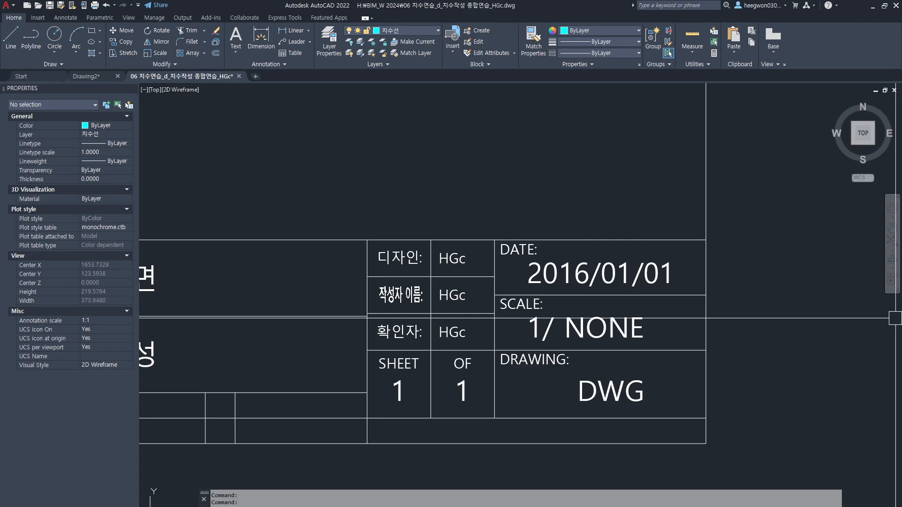
key(Escape)
click(390, 296)
scroll(388, 299, up, 4)
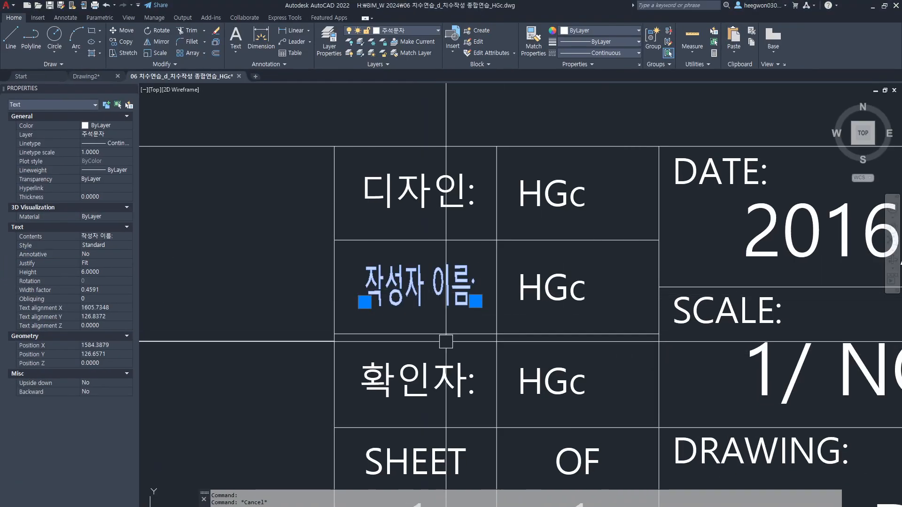
key(Escape)
click(418, 292)
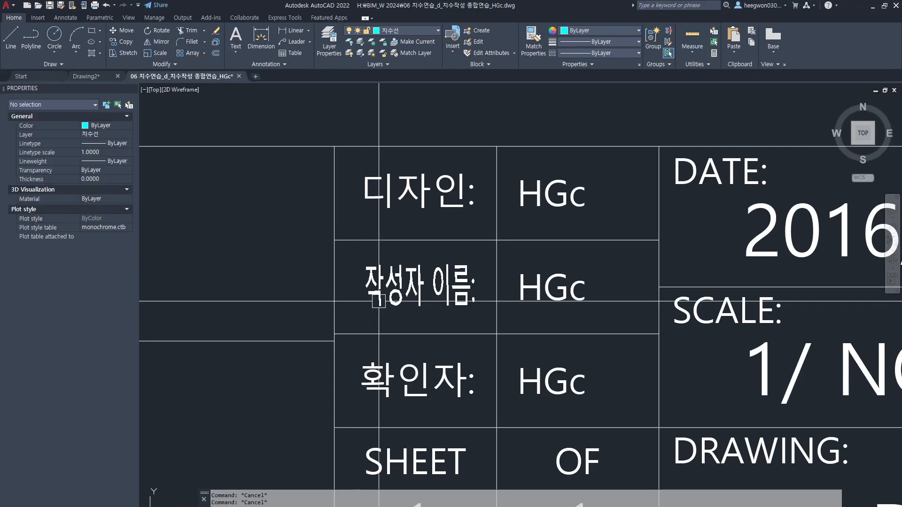
Copy the "디자인:" label to four spots stacked one above another in the empty area above the title block
key(Escape)
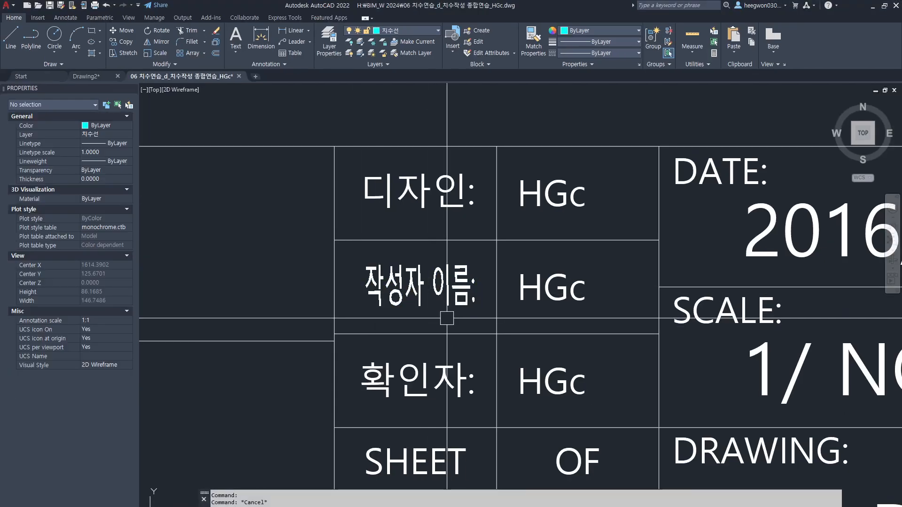
key(Escape)
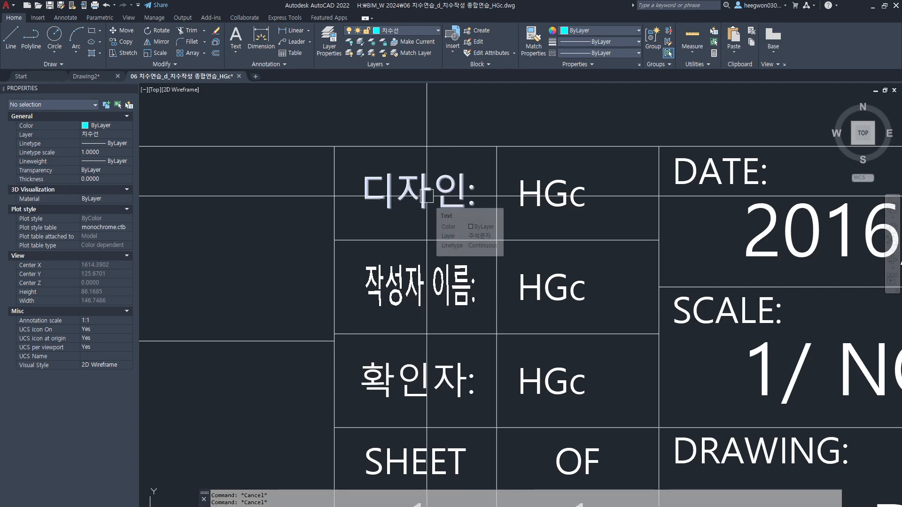
text(co)
key(space)
click(395, 185)
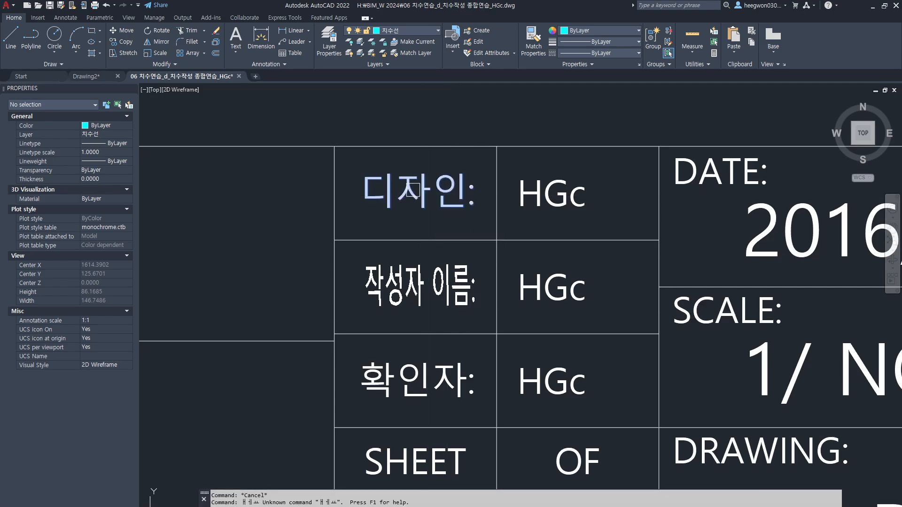
key(space)
click(414, 183)
middle_drag(419, 191, 392, 323)
click(388, 223)
click(388, 178)
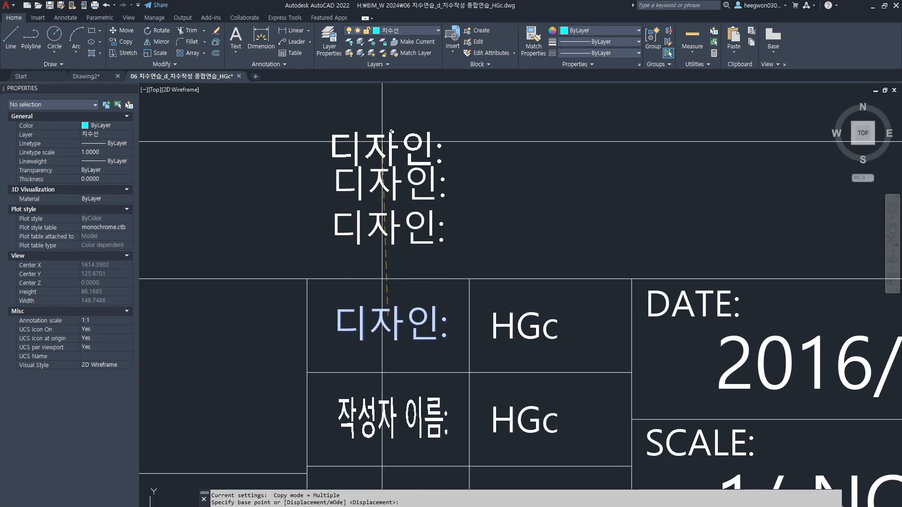
click(388, 143)
middle_drag(452, 164, 461, 207)
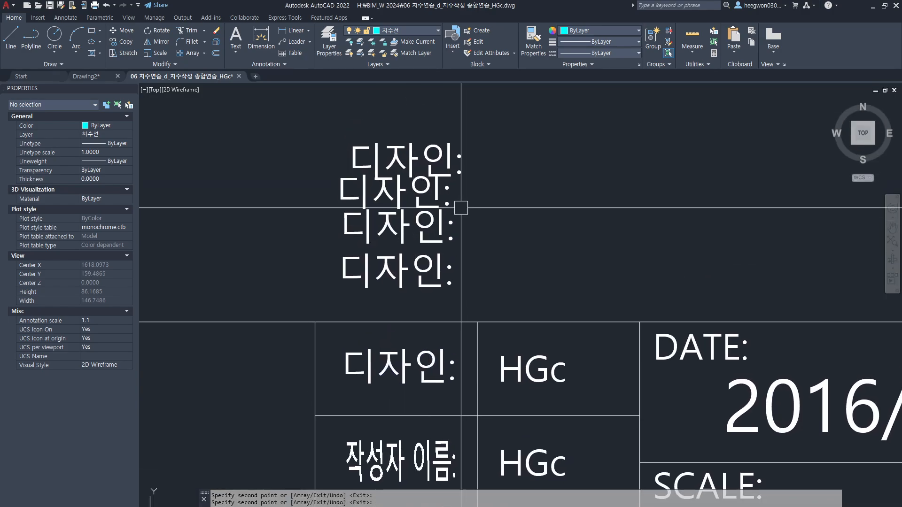
Open the topmost copied "디자인:" text above the title block for in-place editing and exit the editor
click(439, 160)
key(space)
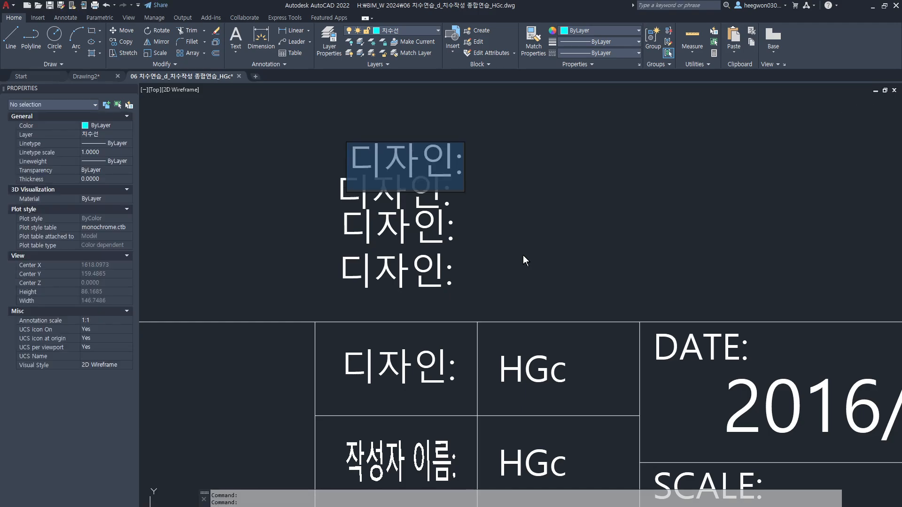
click(510, 162)
key(Escape)
click(458, 160)
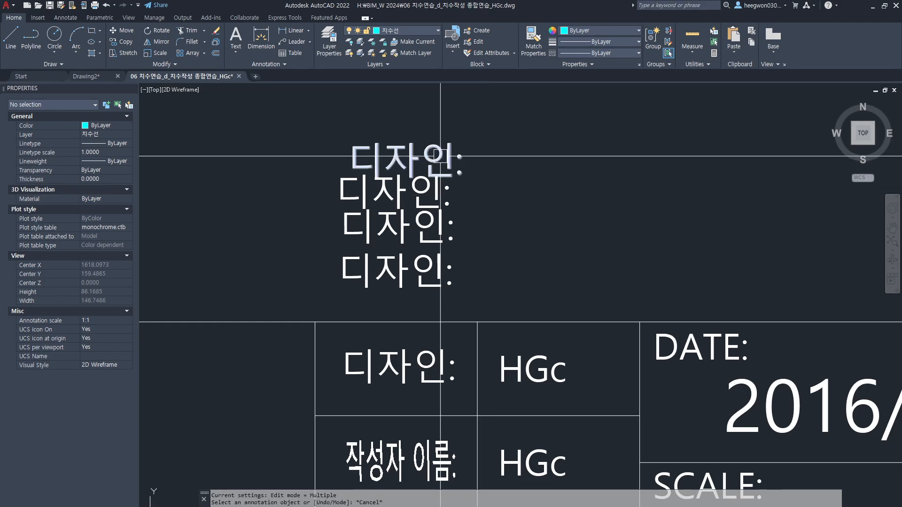
double_click(438, 161)
key(Escape)
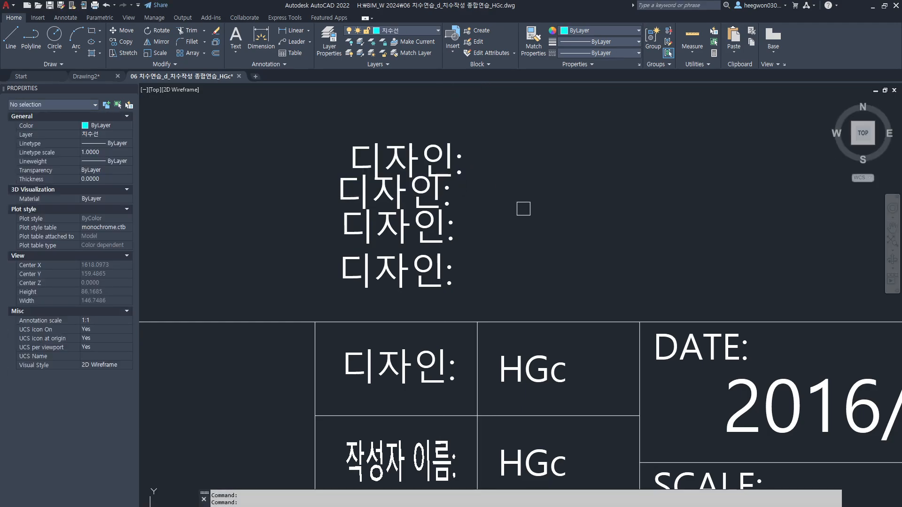